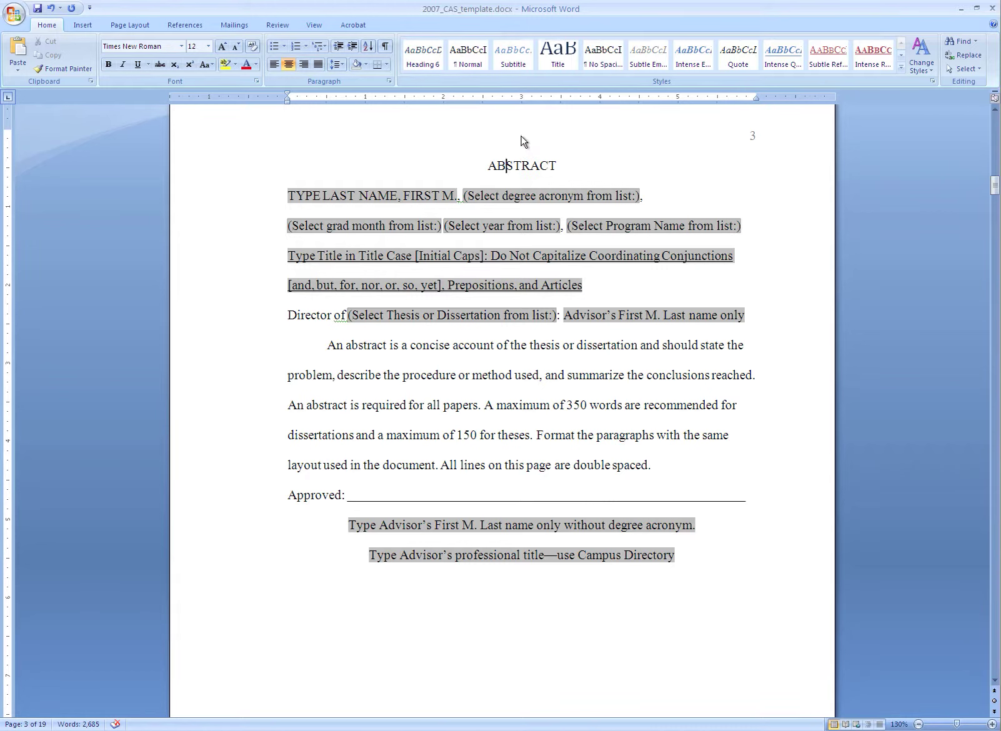
Show the complete Styles list beside the document and enlarge it so every style is listed.
left_click(901, 55)
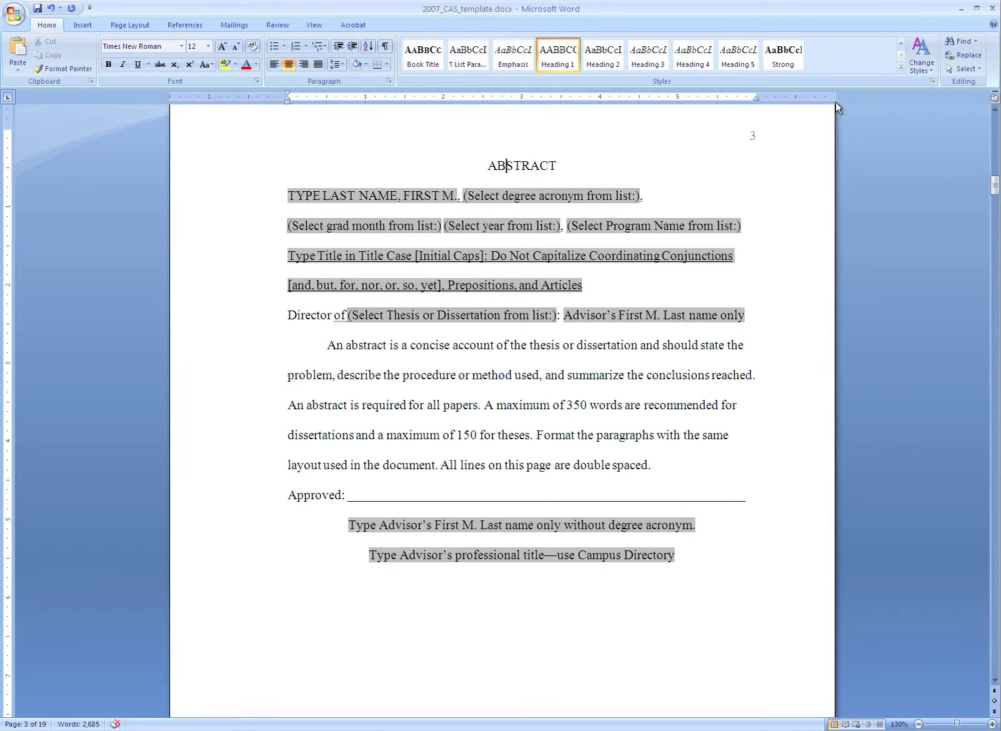
left_click(932, 82)
scroll(928, 162, "up", 5)
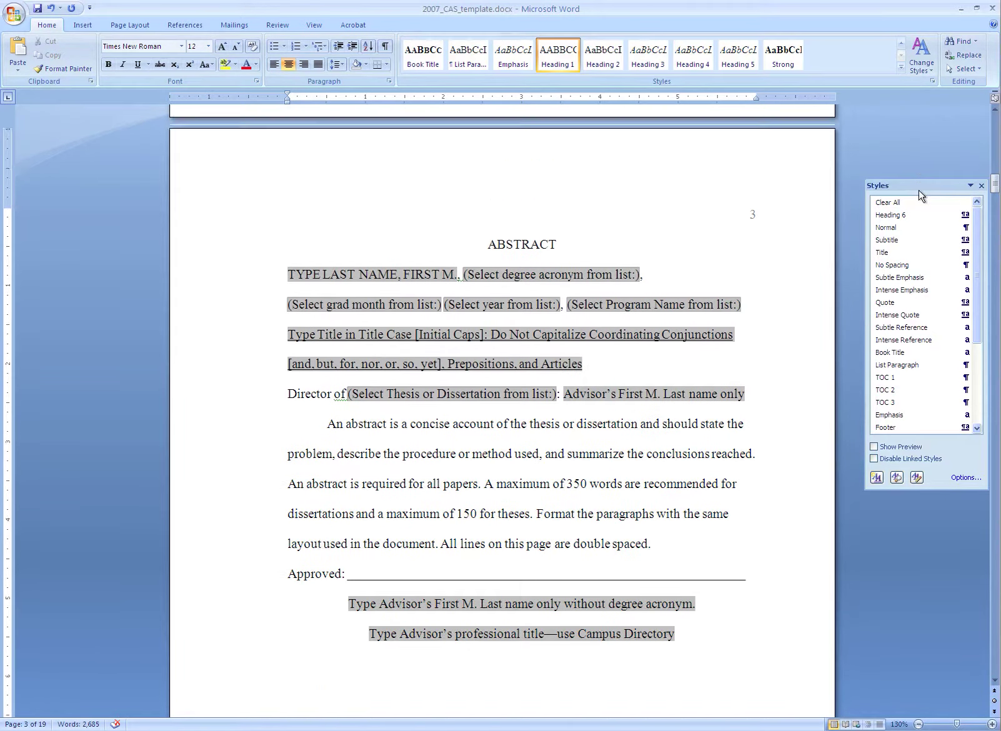
left_click_drag(937, 179, 931, 103)
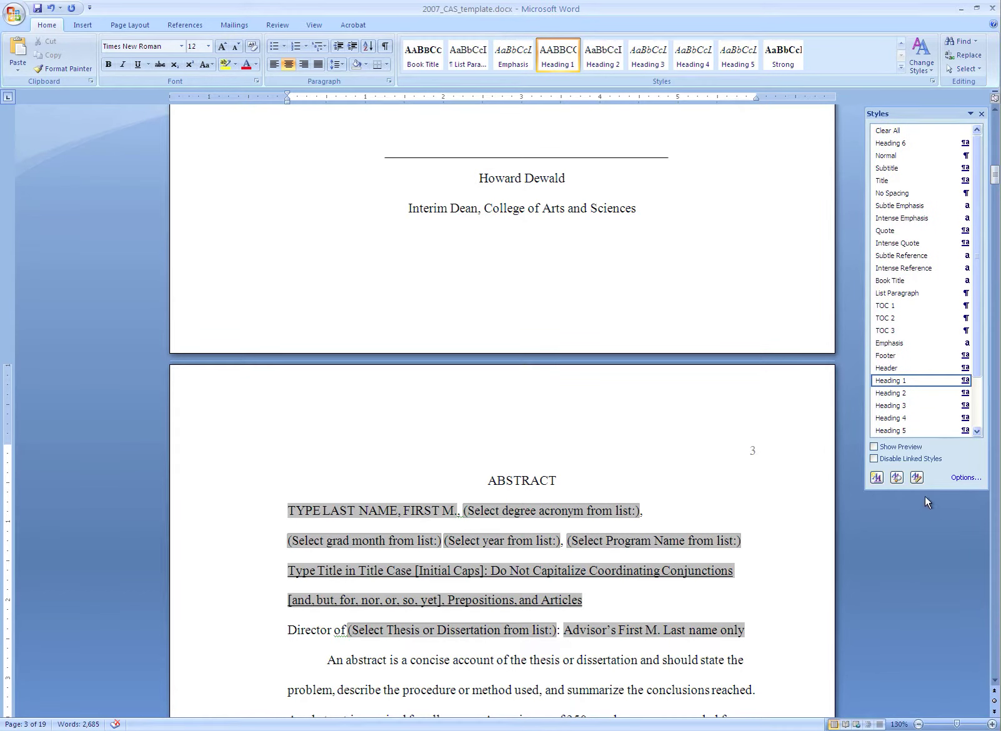
left_click_drag(926, 490, 925, 656)
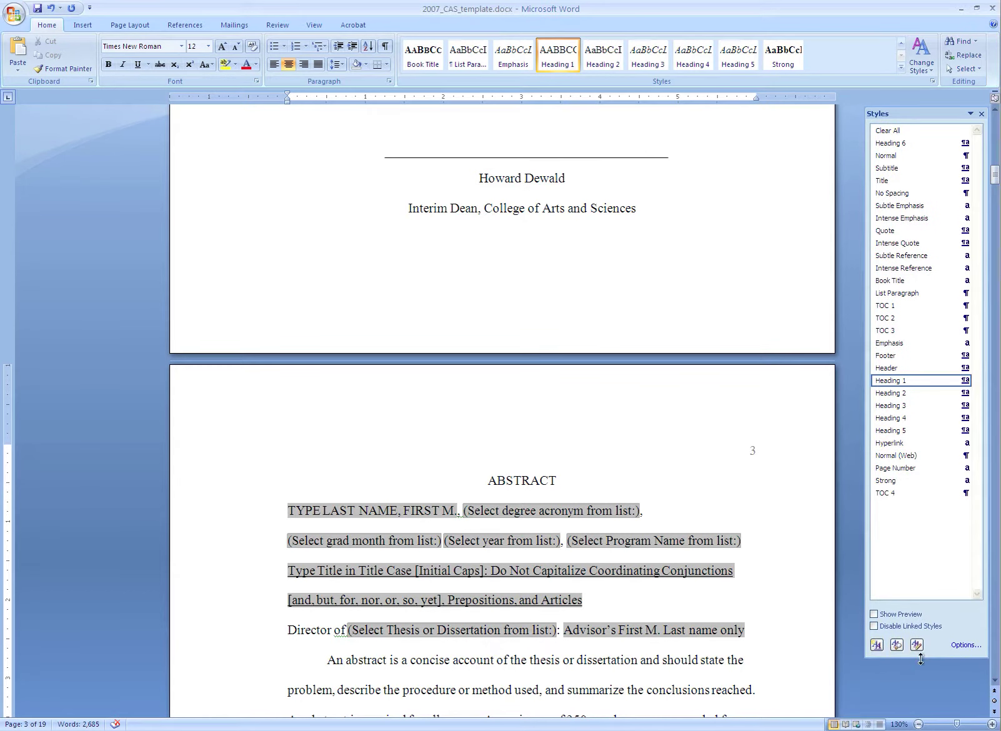
scroll(737, 542, "down", 4)
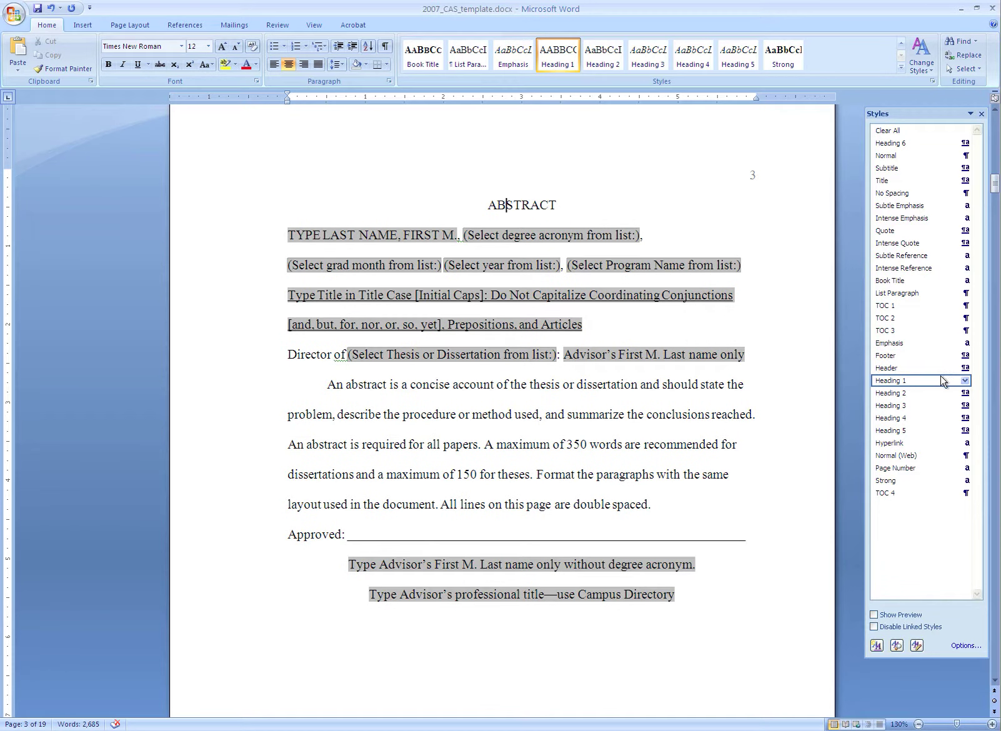
scroll(483, 307, "down", 1)
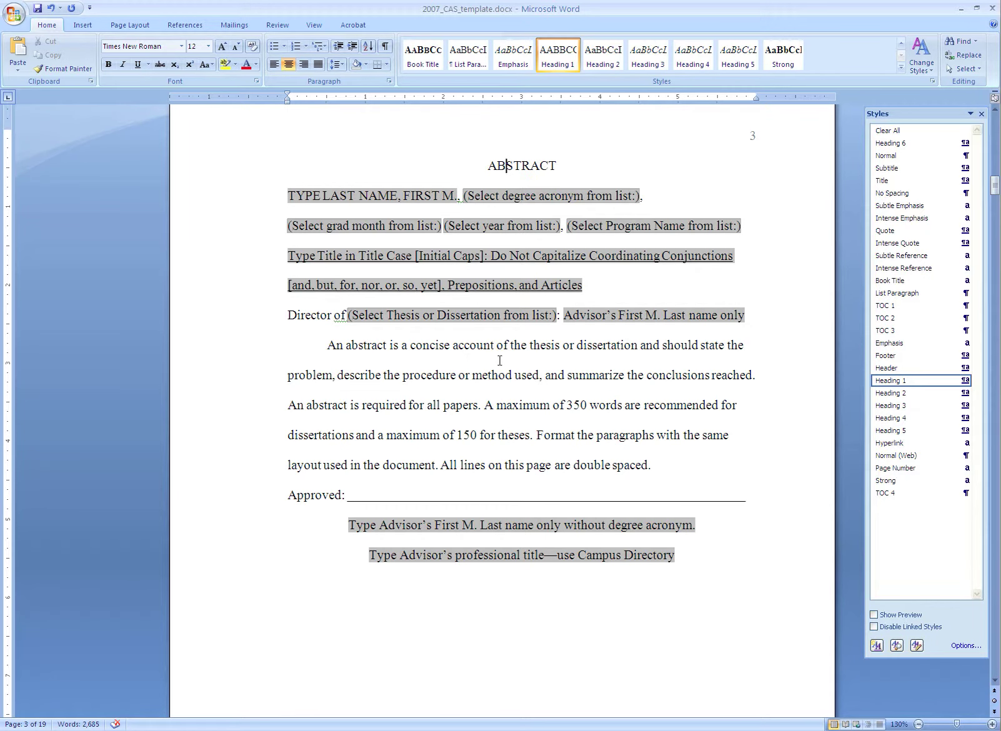
Check which style is applied to the TABLE OF CONTENTS title on page 5.
scroll(500, 360, "down", 5)
scroll(500, 360, "down", 12)
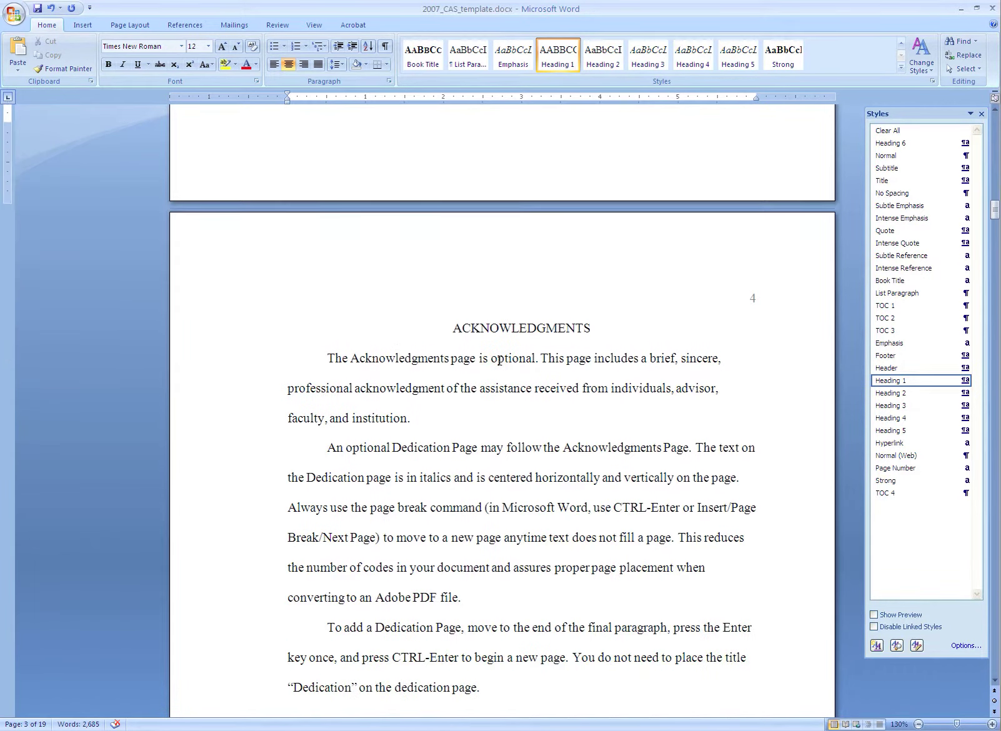
scroll(500, 361, "down", 20)
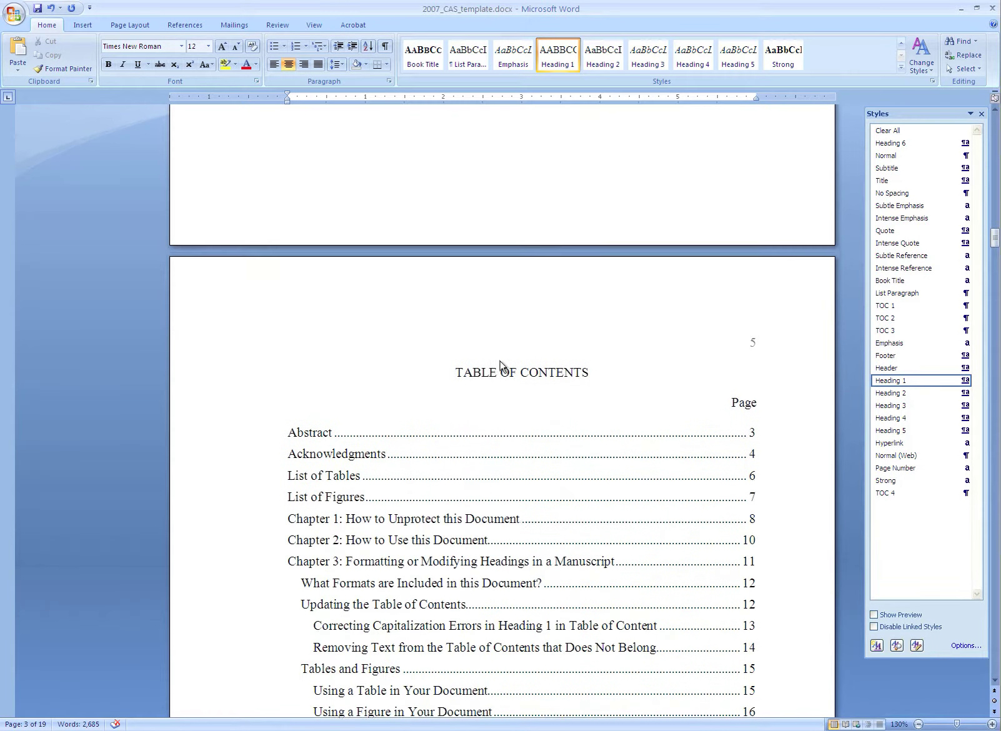
left_click(486, 336)
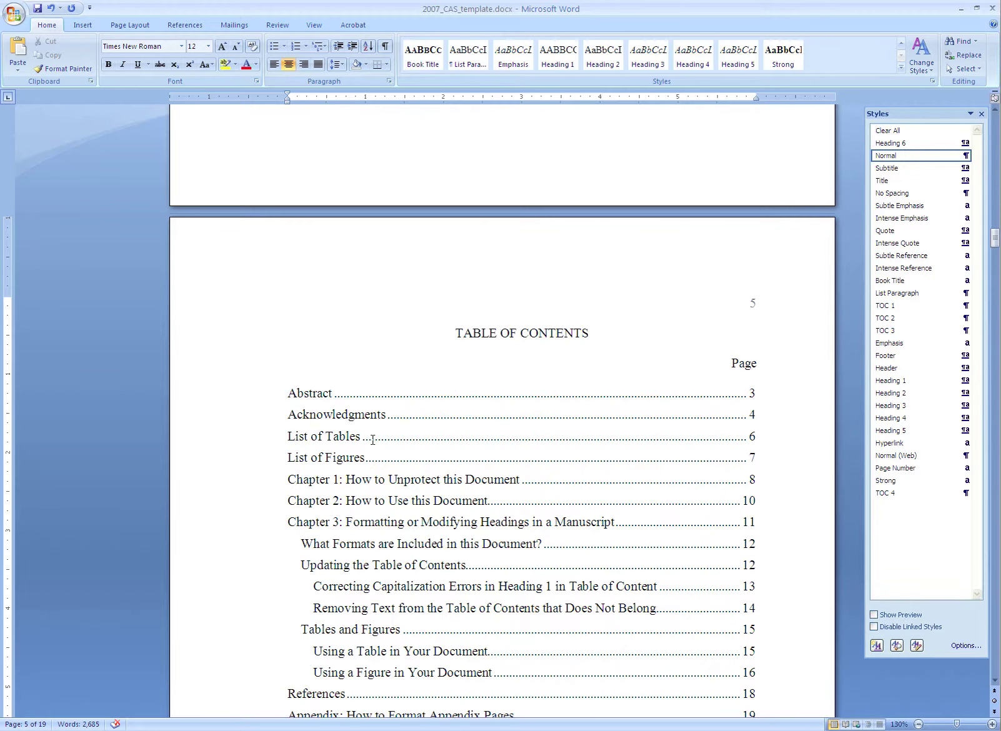
Look through the List of Tables, List of Figures and the title pages of Chapters 1 to 3.
scroll(372, 440, "down", 15)
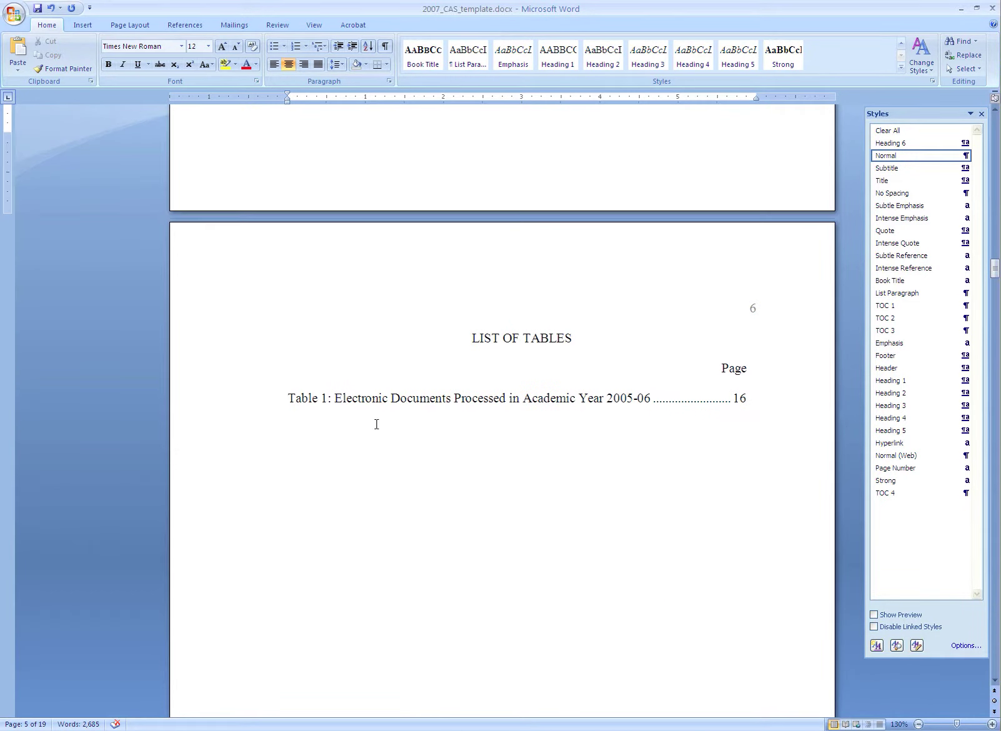
scroll(376, 425, "down", 15)
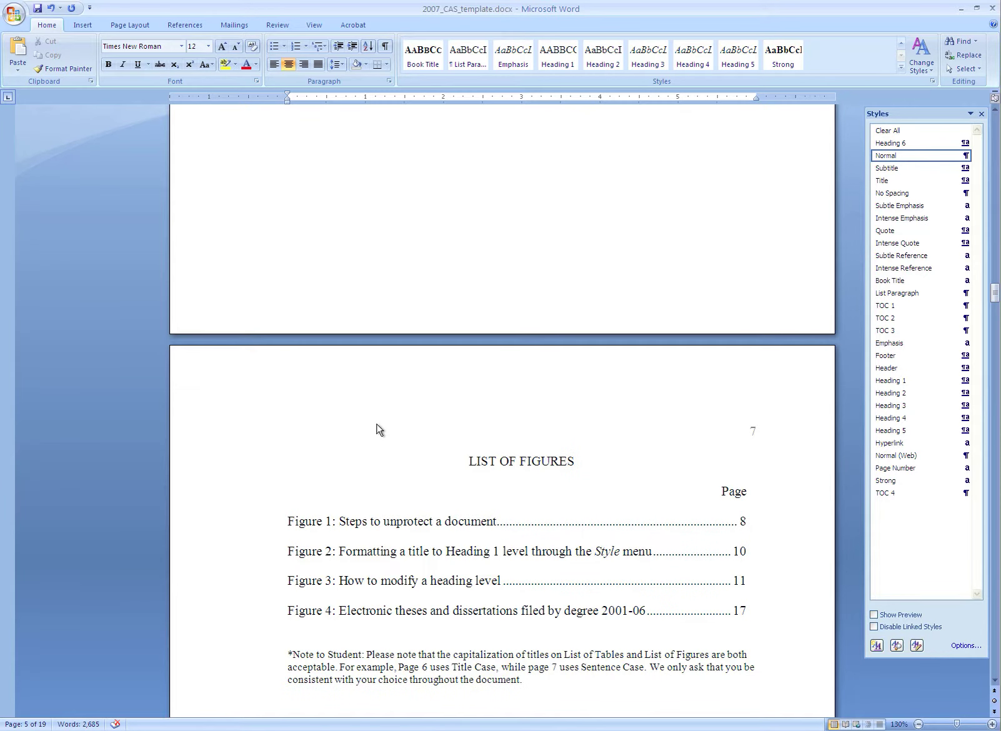
scroll(376, 425, "down", 15)
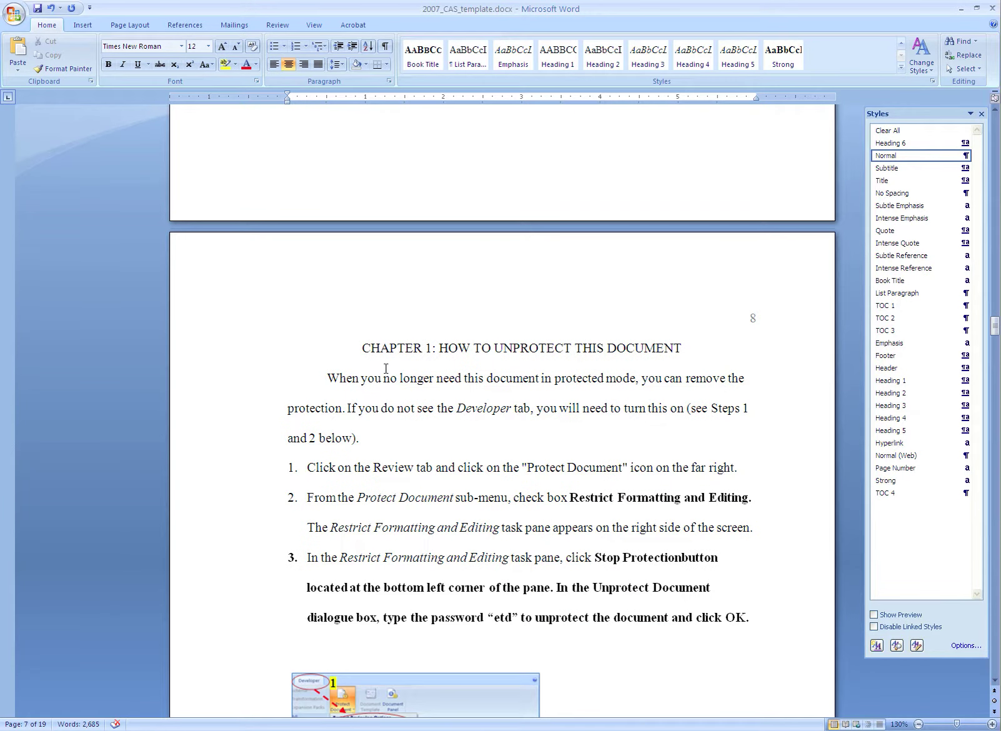
scroll(386, 369, "down", 20)
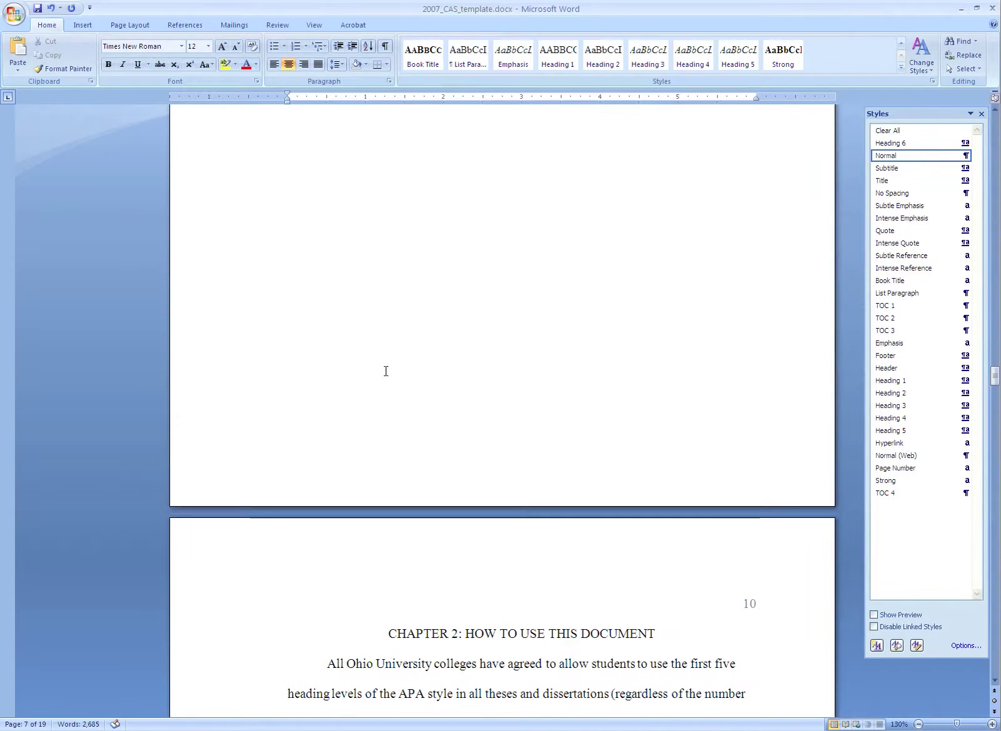
scroll(385, 371, "down", 15)
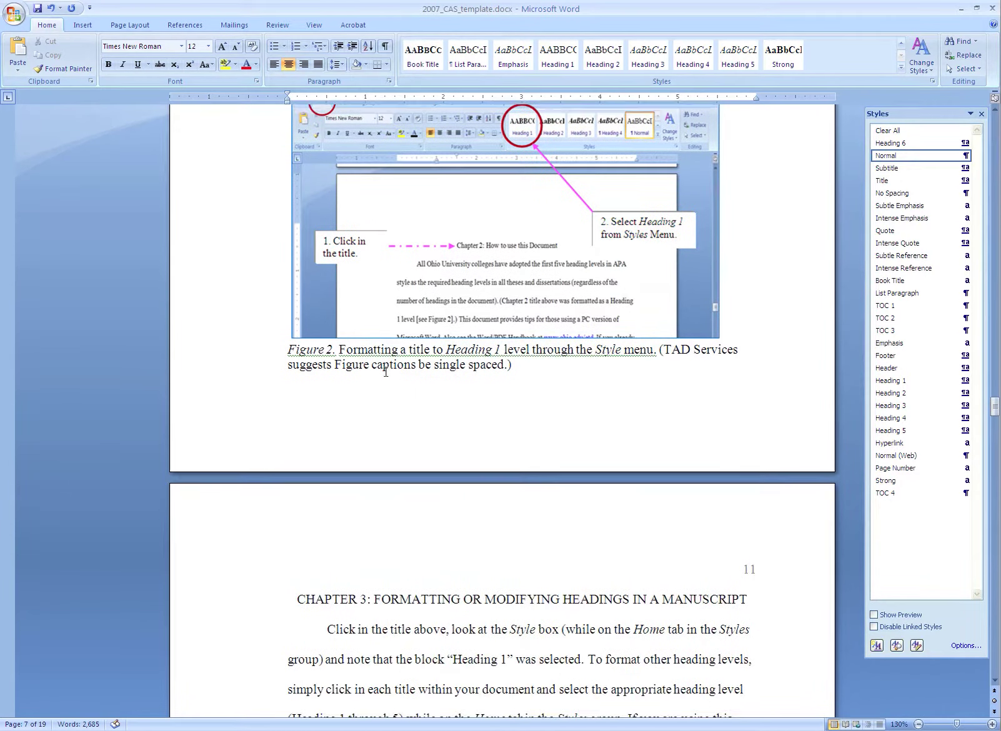
scroll(386, 372, "up", 15)
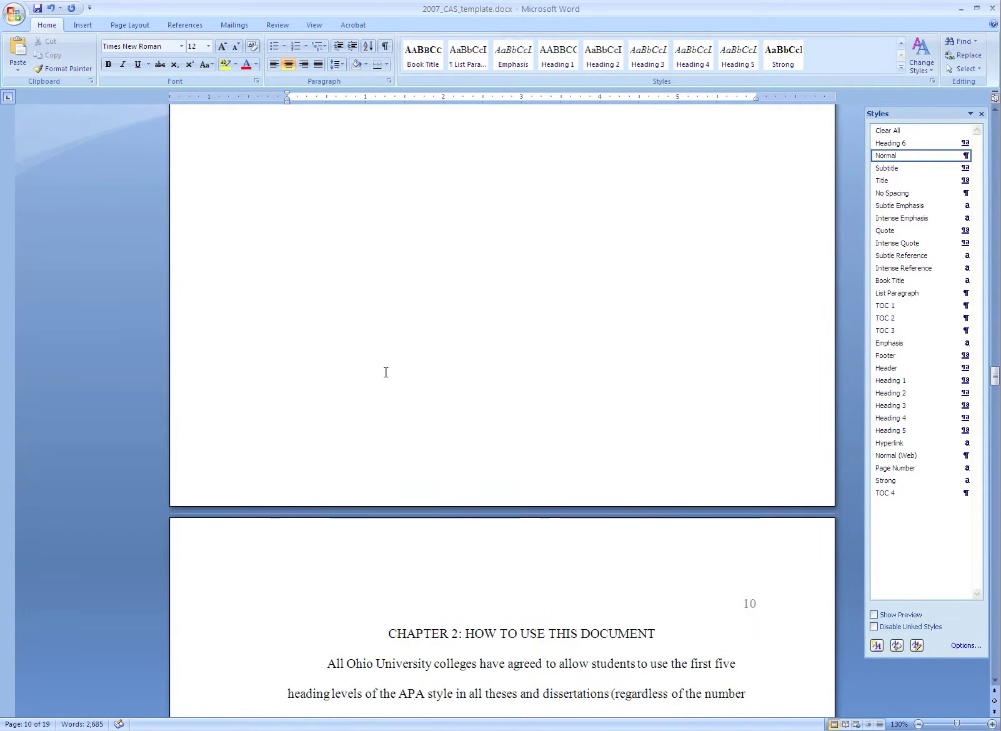
scroll(386, 373, "up", 20)
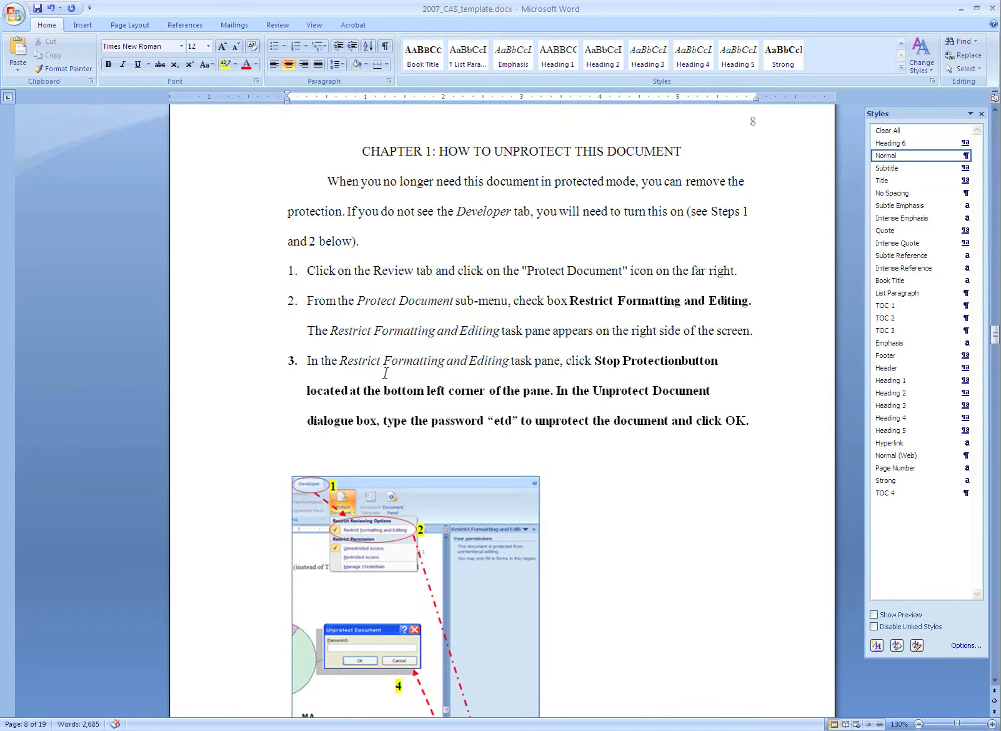
scroll(386, 373, "up", 3)
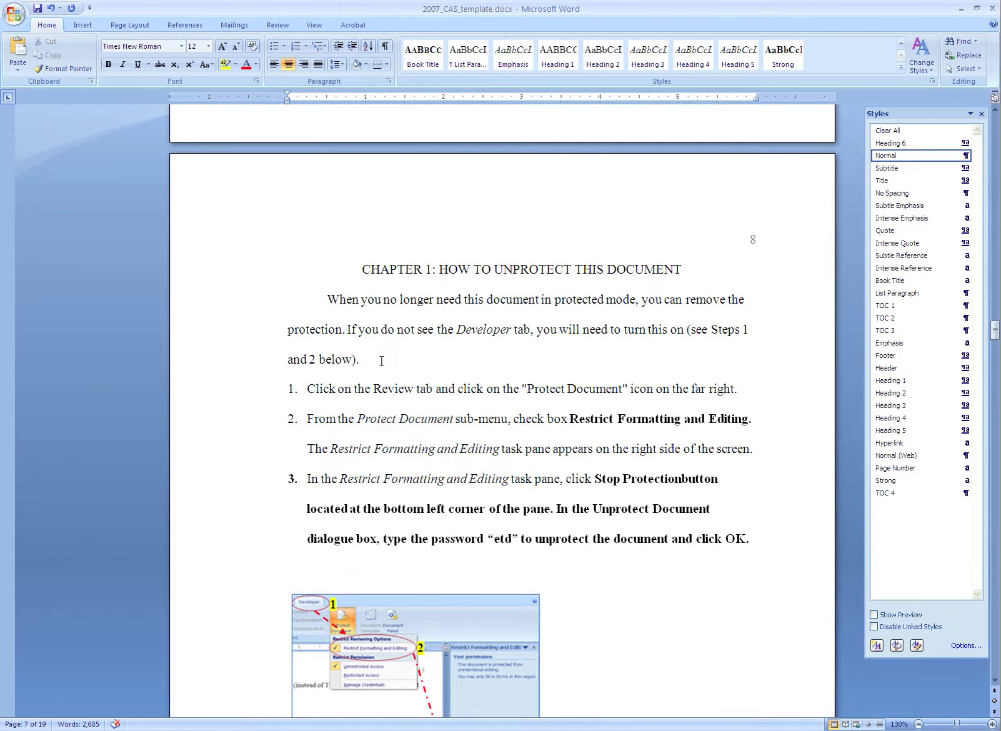
Add the line "Subheading for Chapter One" after Chapter 1's opening paragraph and apply the Heading 2 style to it.
left_click(382, 363)
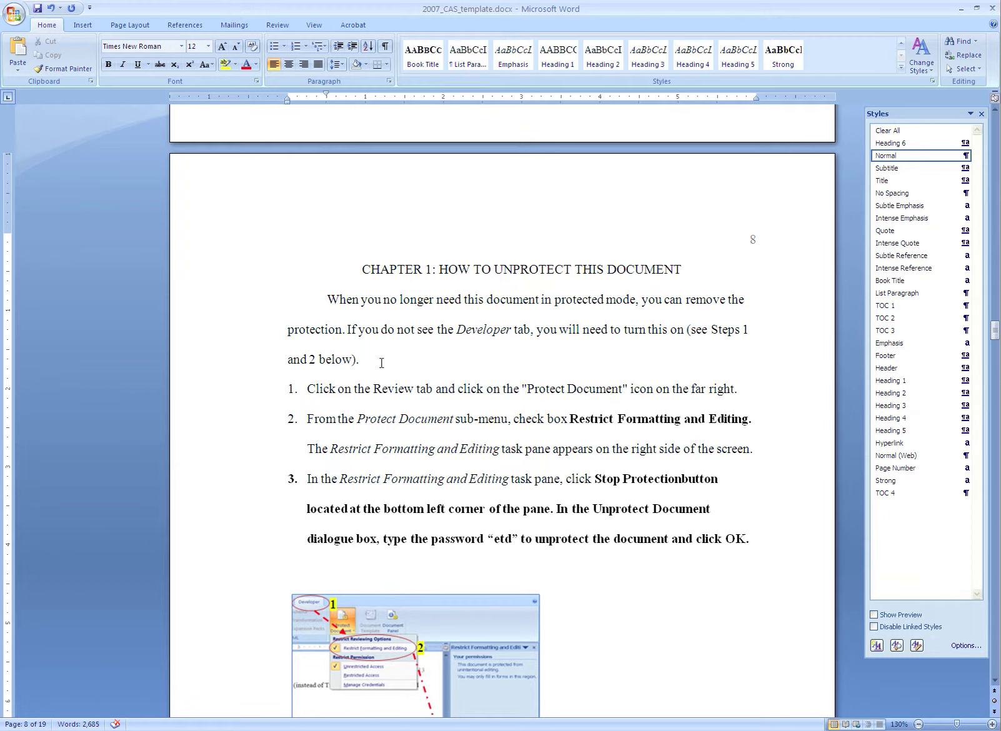
key("Return")
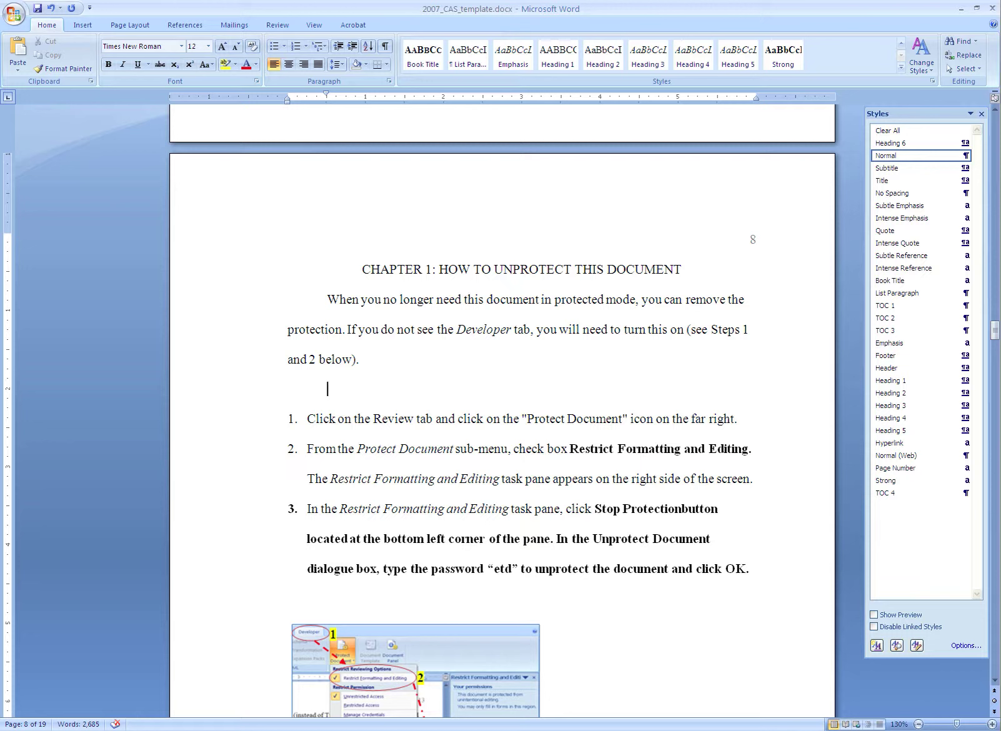
type("Subheading for Chapter")
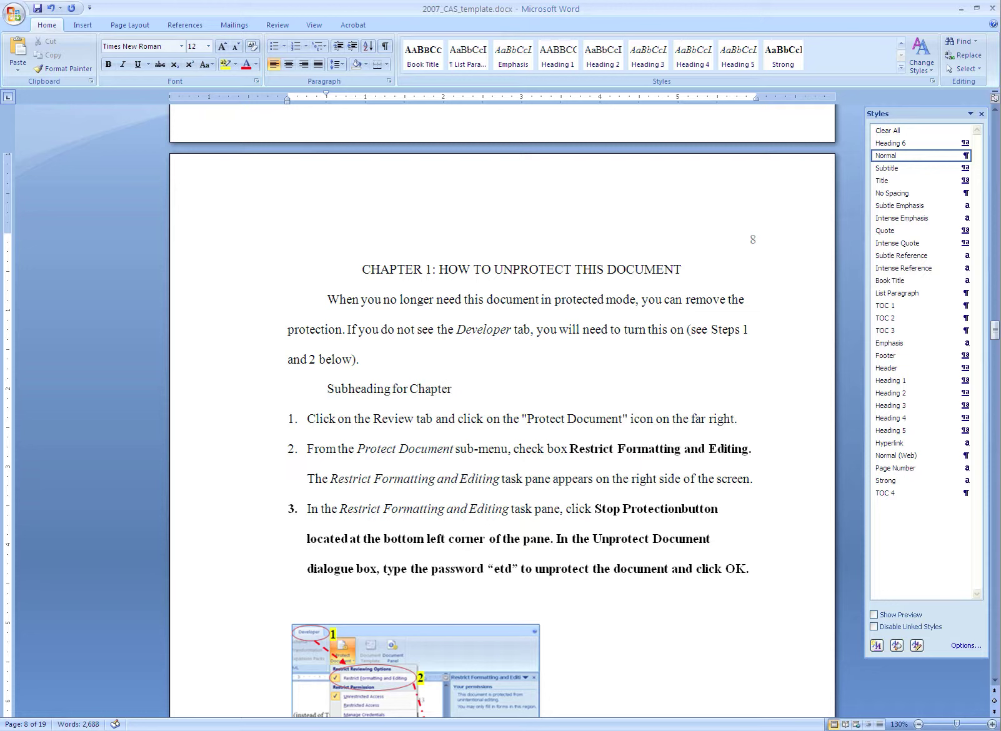
type(" One")
left_click(901, 393)
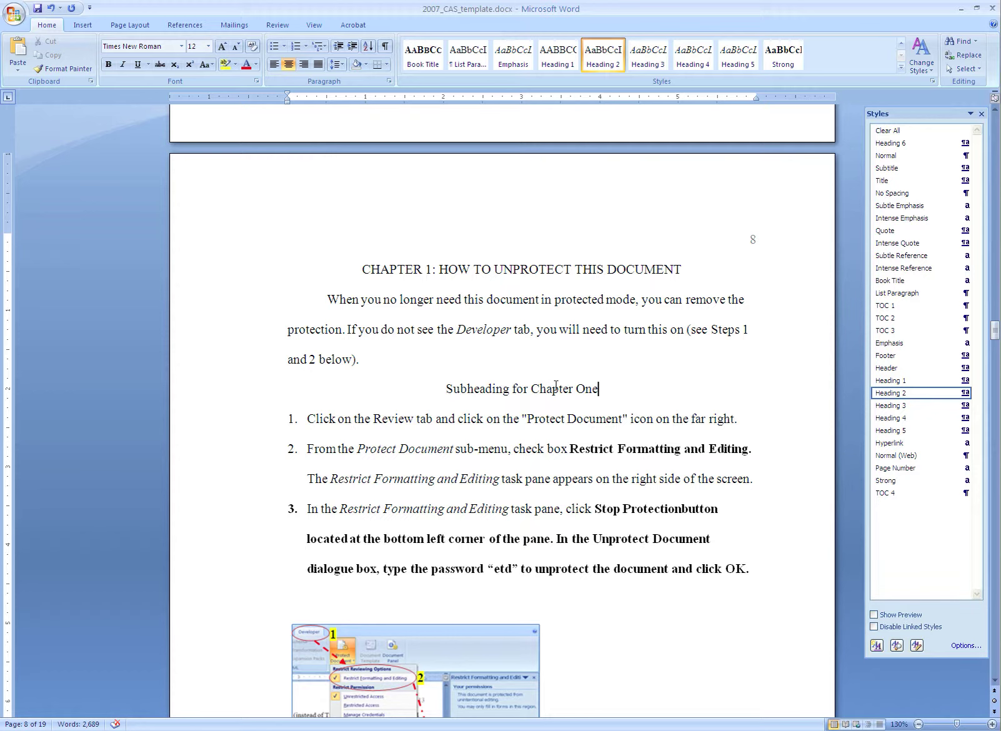
Update the entire table of contents on page 5, including its entries and not only the page numbers.
scroll(556, 386, "up", 10)
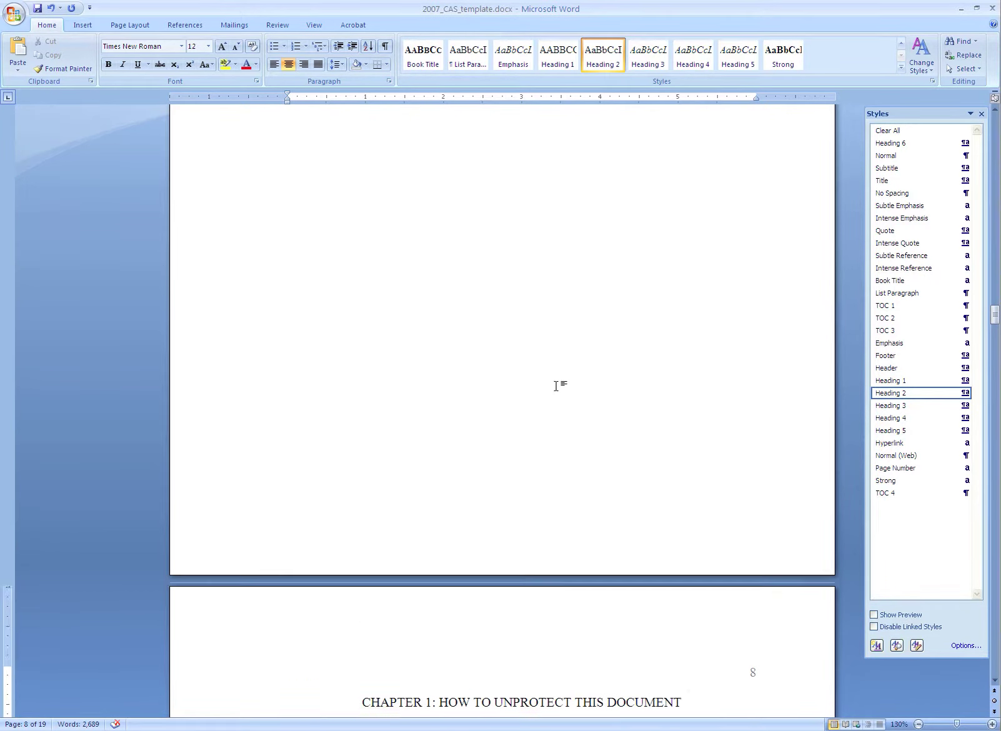
scroll(556, 386, "up", 15)
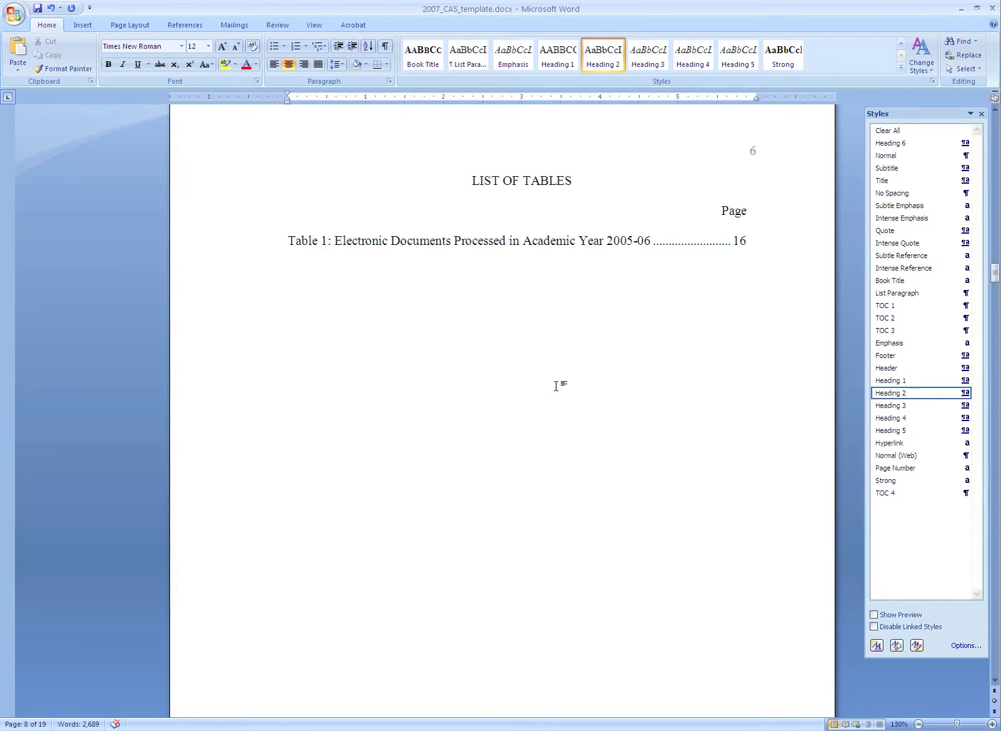
scroll(556, 386, "up", 12)
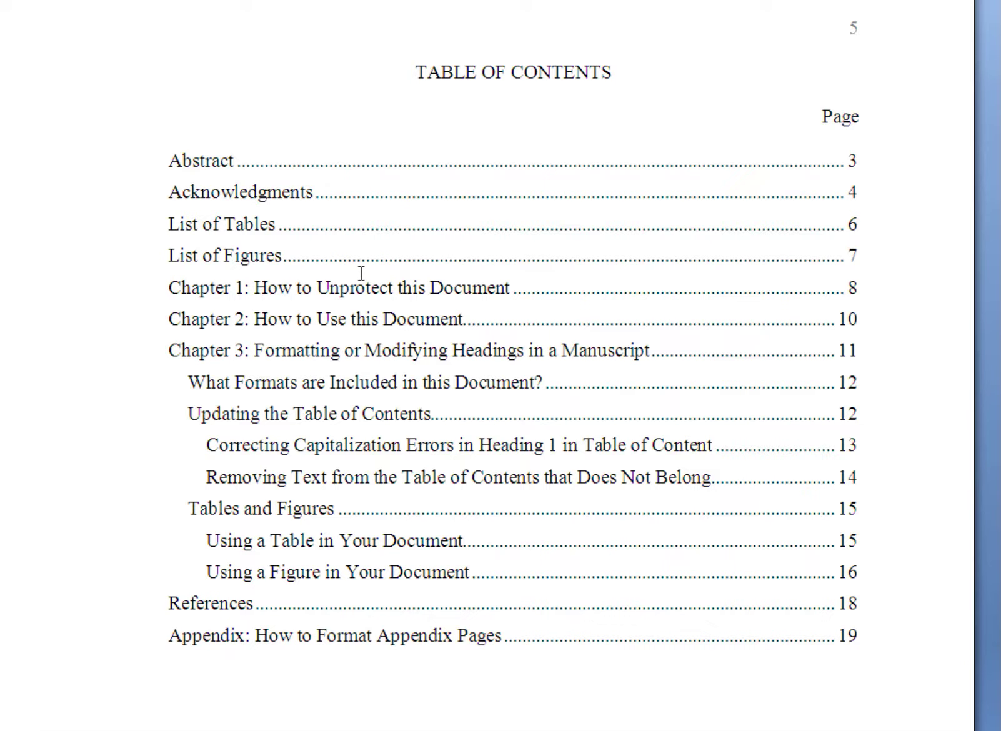
right_click(362, 273)
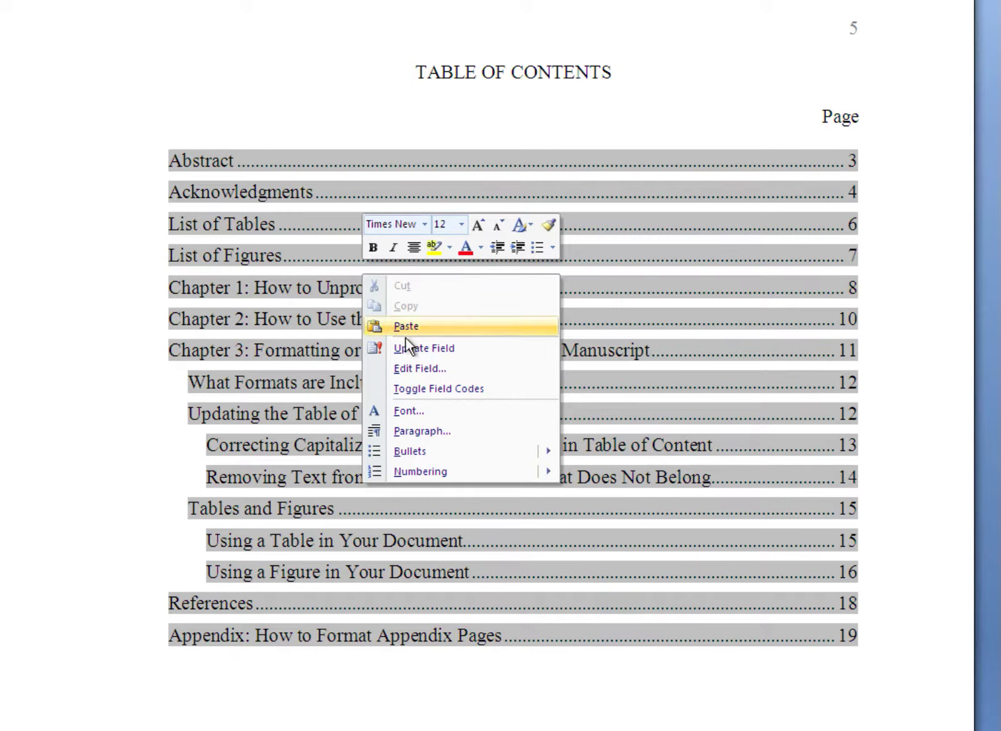
left_click(464, 345)
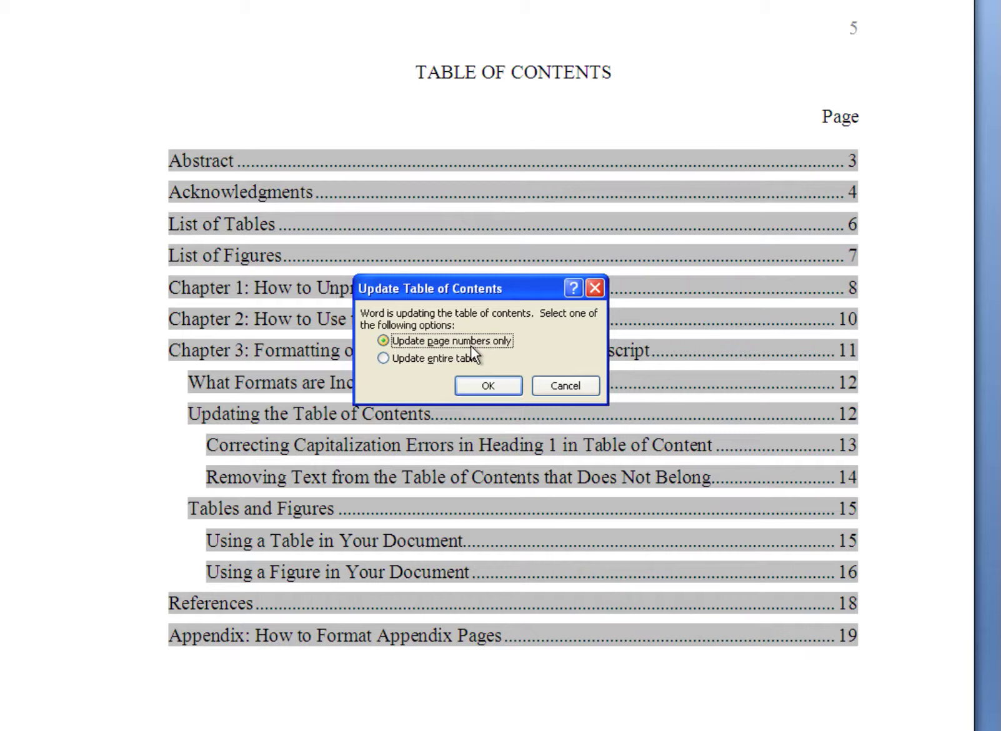
left_click(463, 358)
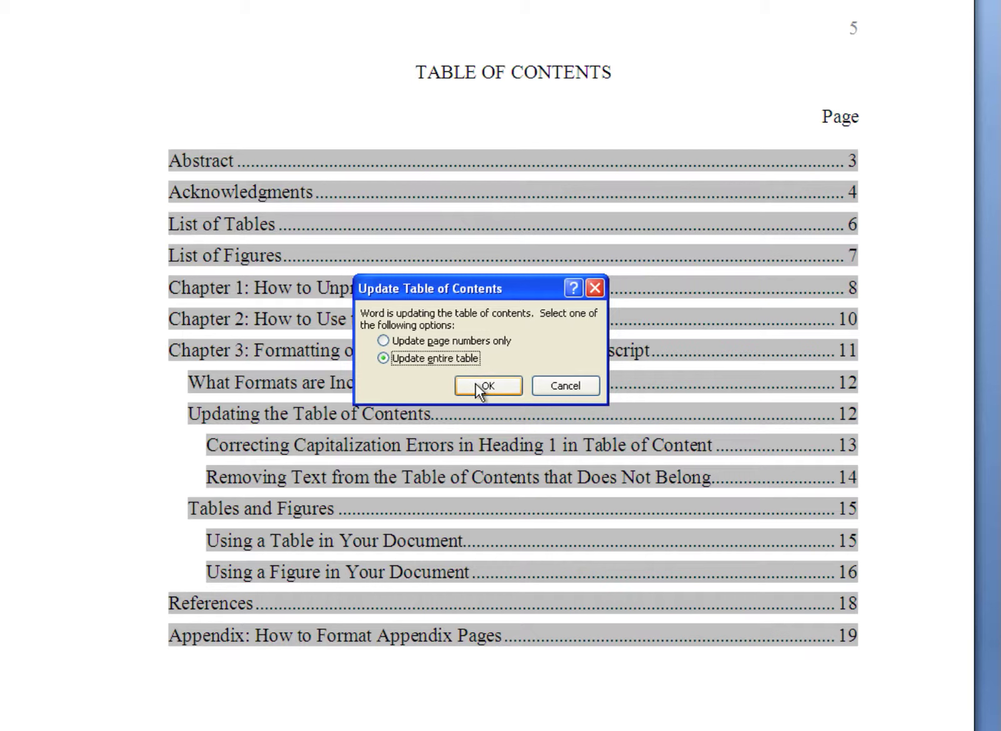
left_click(476, 385)
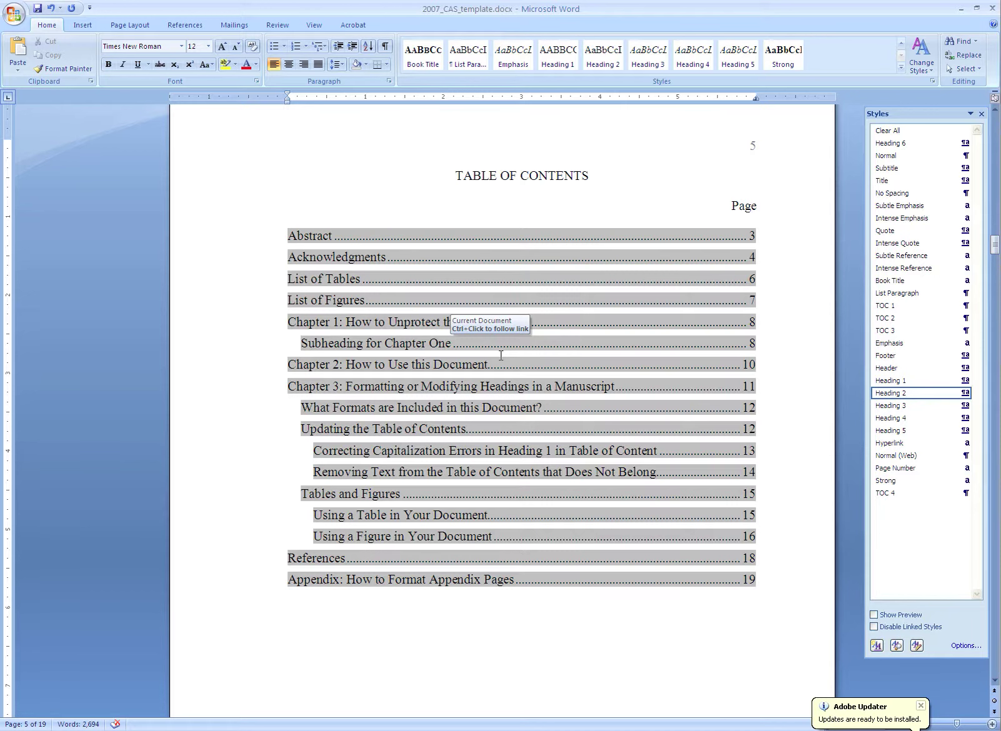
Review the table of contents and examine Chapter 3's instructions on heading styles and updating the table of contents.
scroll(500, 355, "up", 5)
scroll(501, 355, "down", 4)
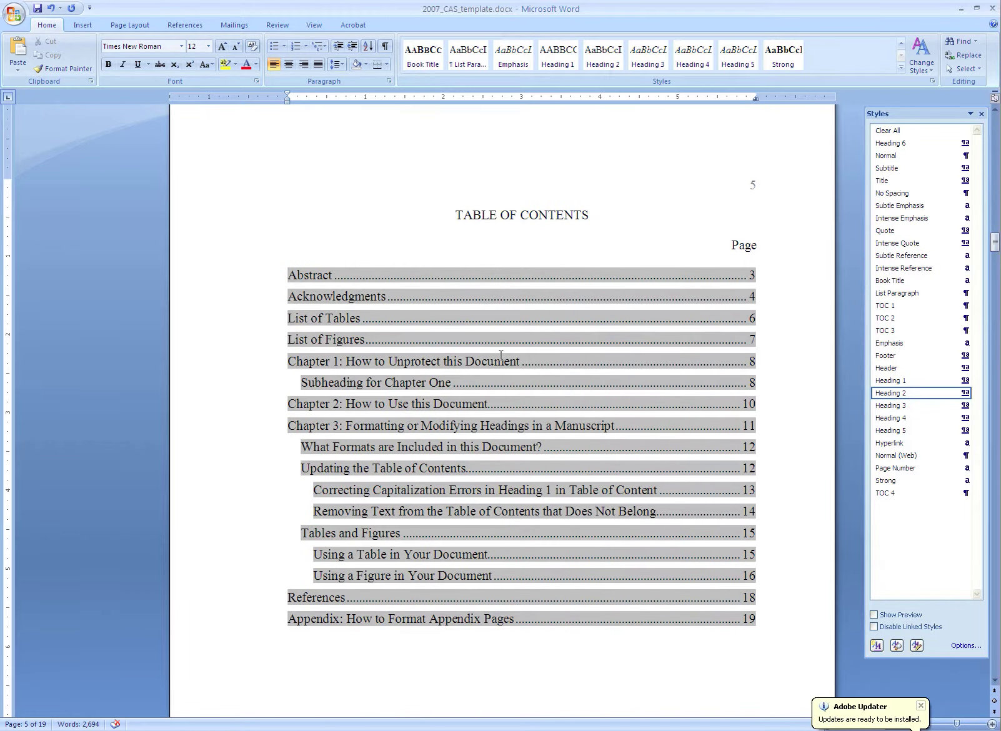
scroll(500, 355, "down", 20)
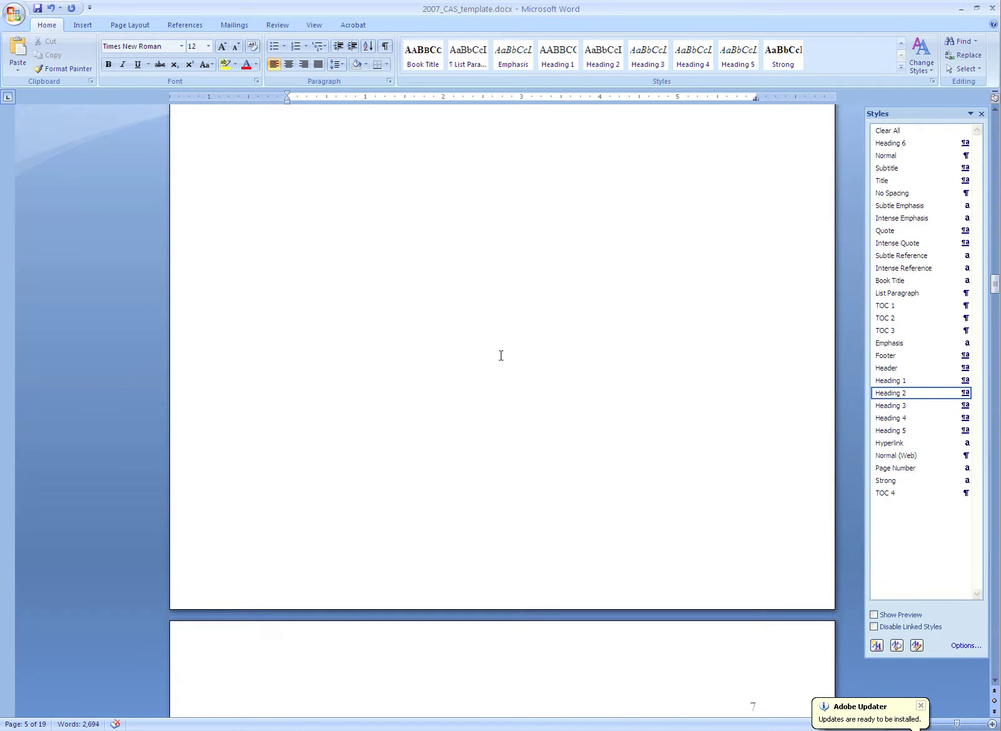
scroll(501, 355, "down", 20)
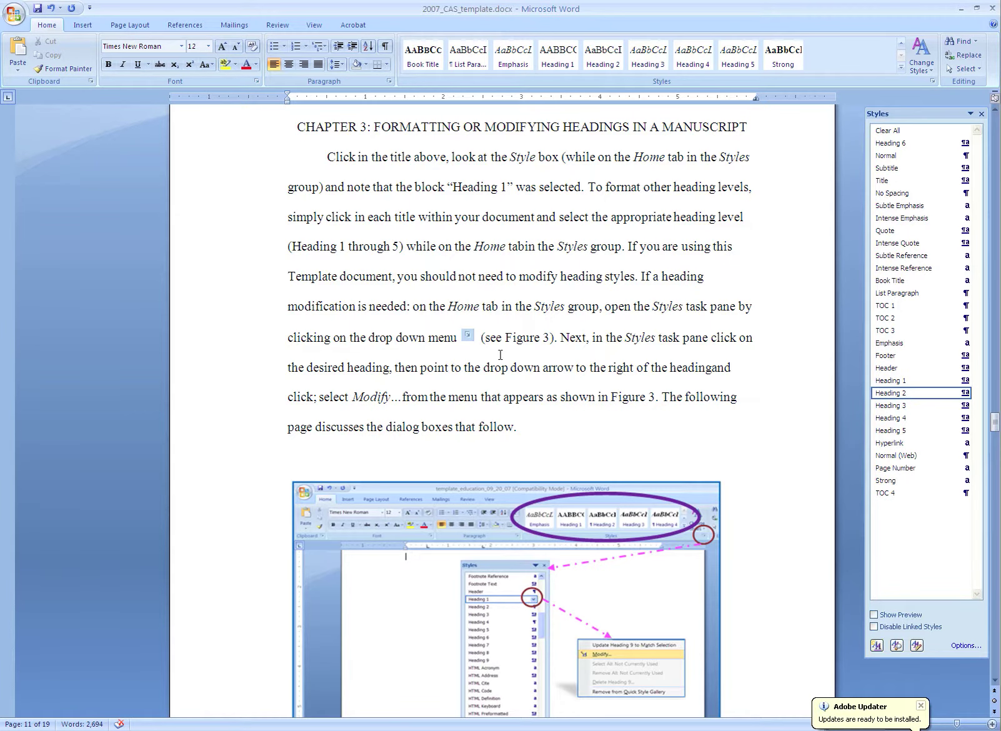
scroll(500, 355, "down", 20)
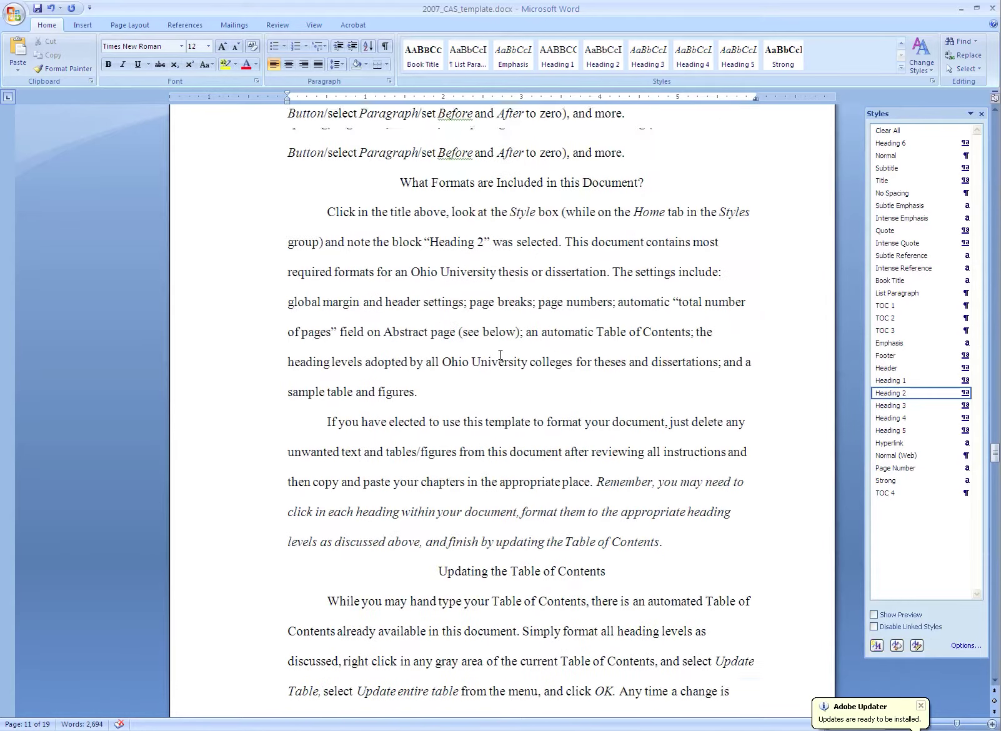
scroll(500, 355, "down", 5)
scroll(500, 355, "up", 1)
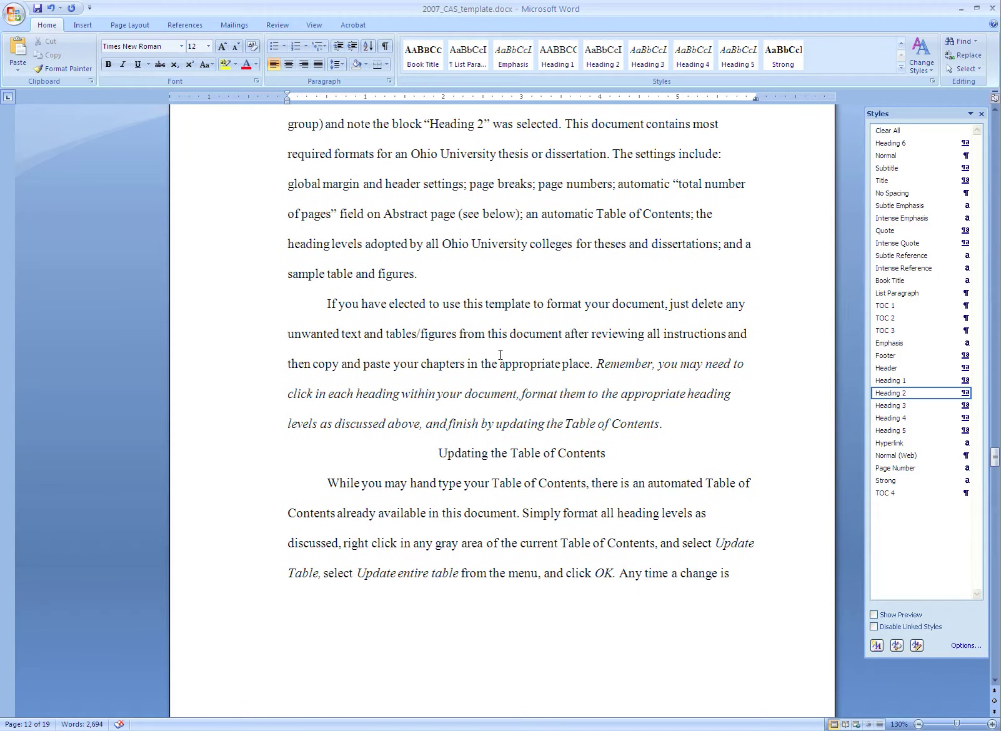
scroll(501, 355, "down", 20)
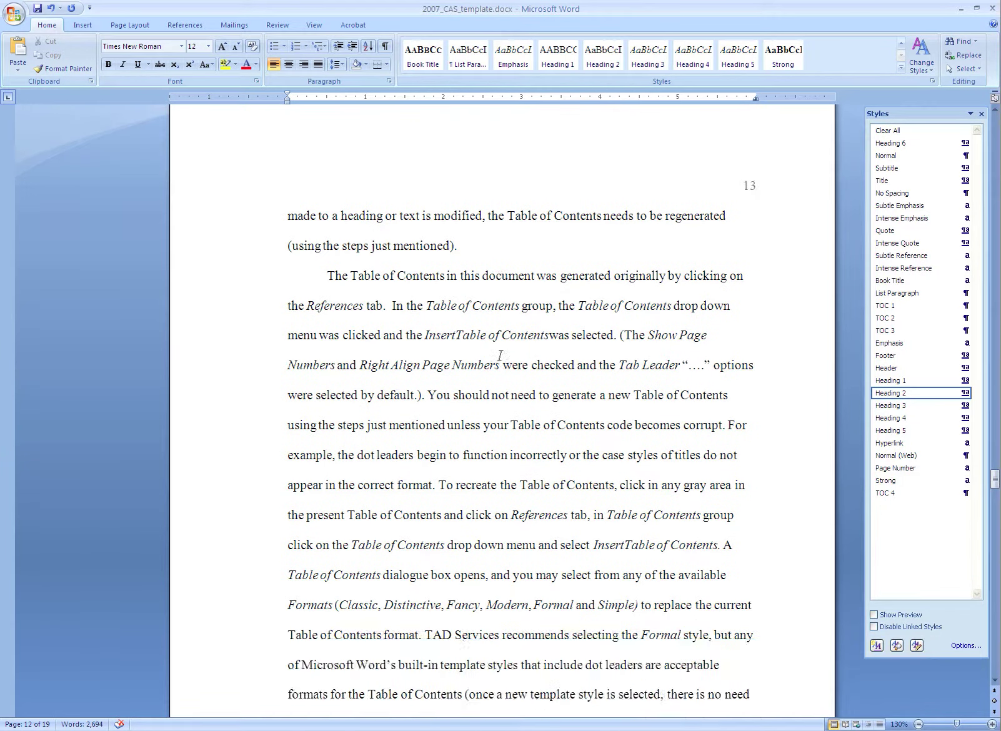
scroll(501, 355, "up", 10)
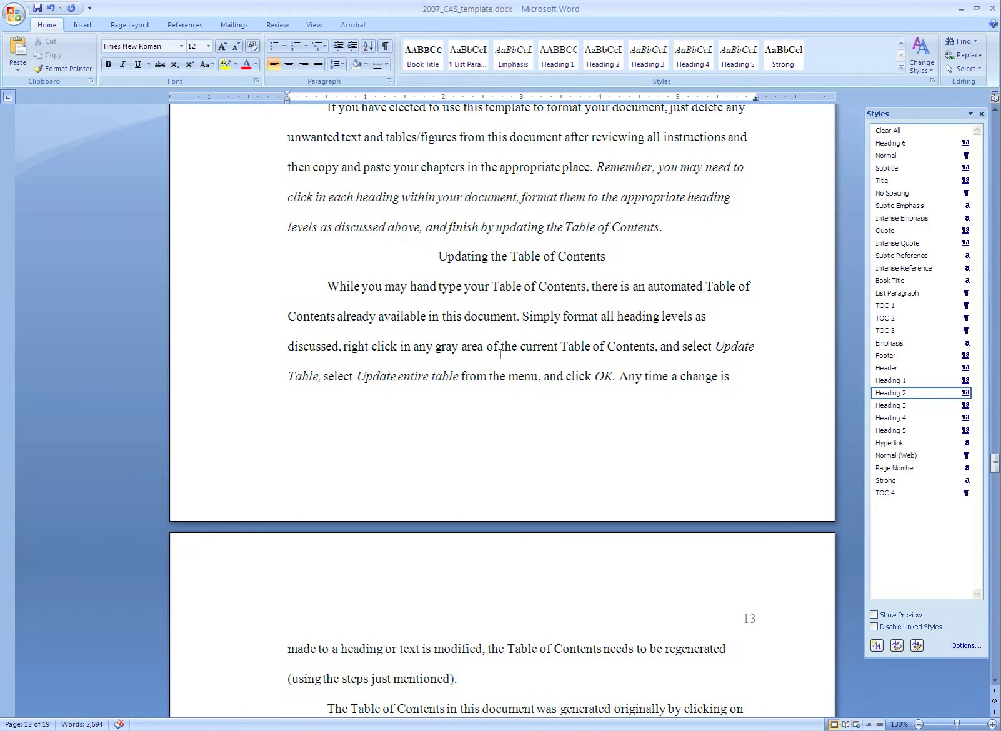
Apply the Normal style to the Chapter 3 title on page 11.
scroll(501, 354, "up", 3)
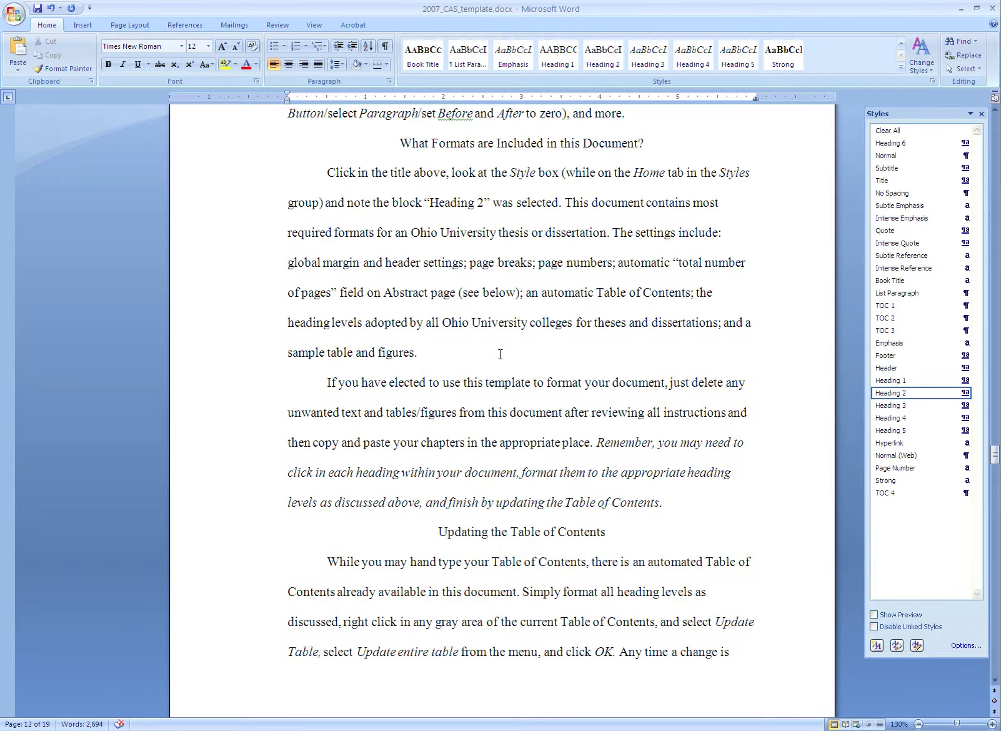
scroll(501, 355, "up", 20)
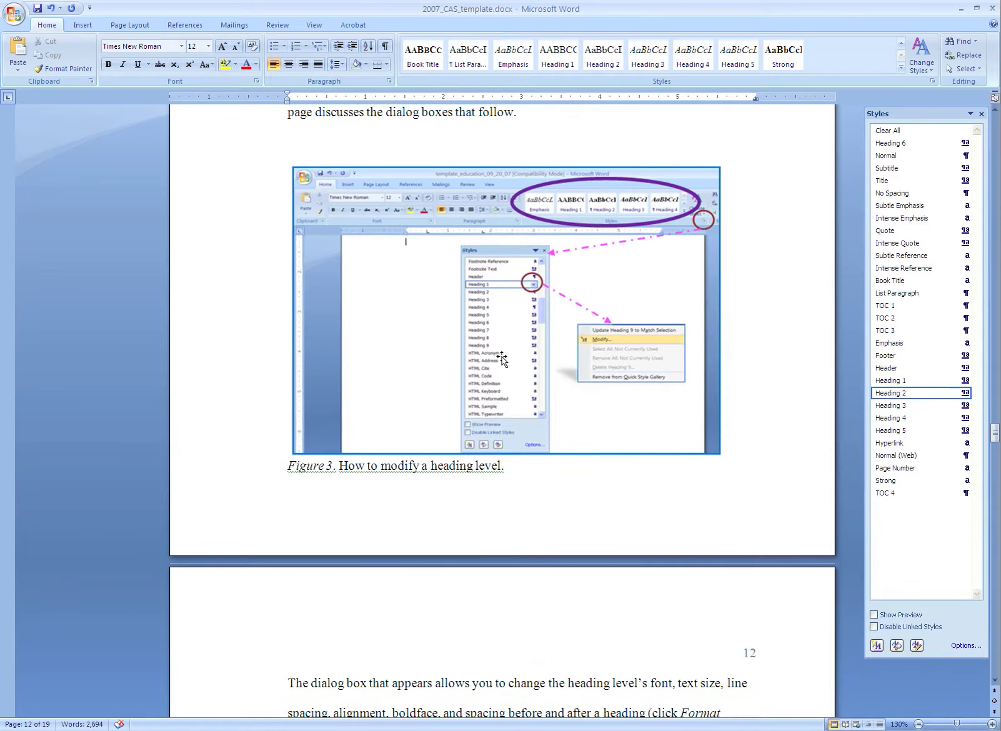
scroll(501, 357, "up", 12)
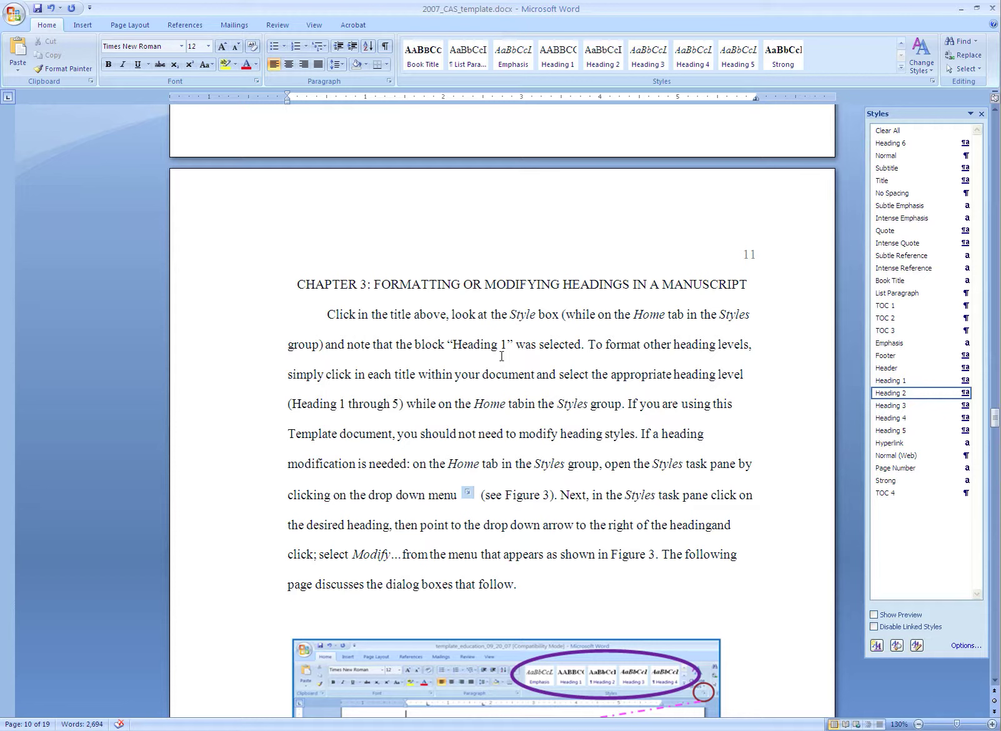
left_click(382, 285)
left_click_drag(298, 285, 707, 286)
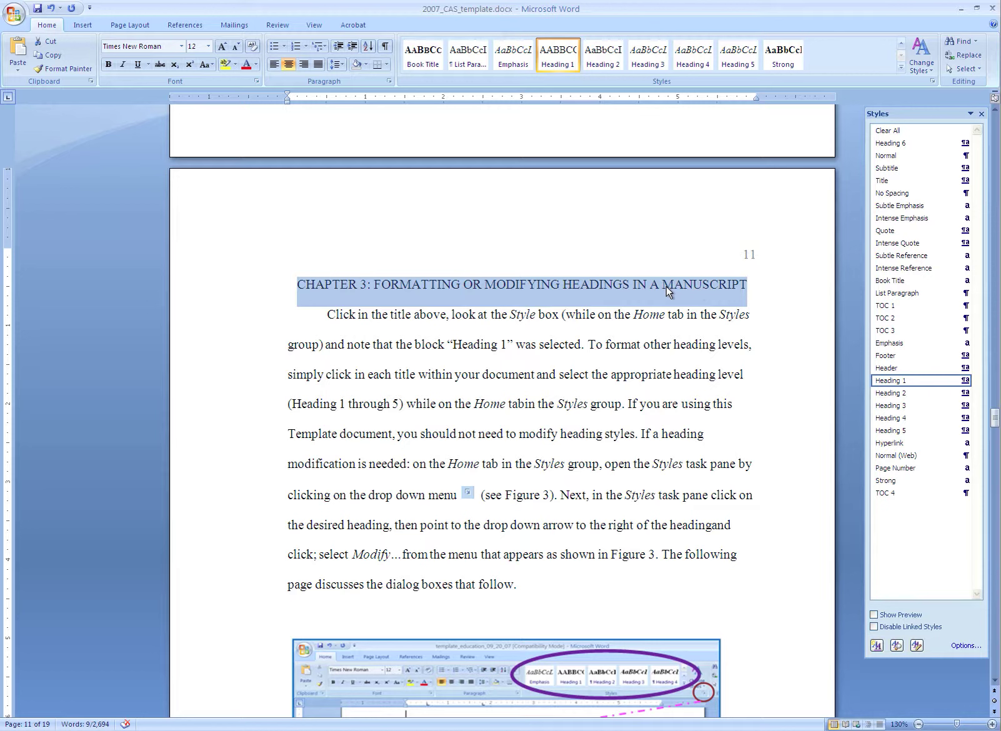
left_click(923, 155)
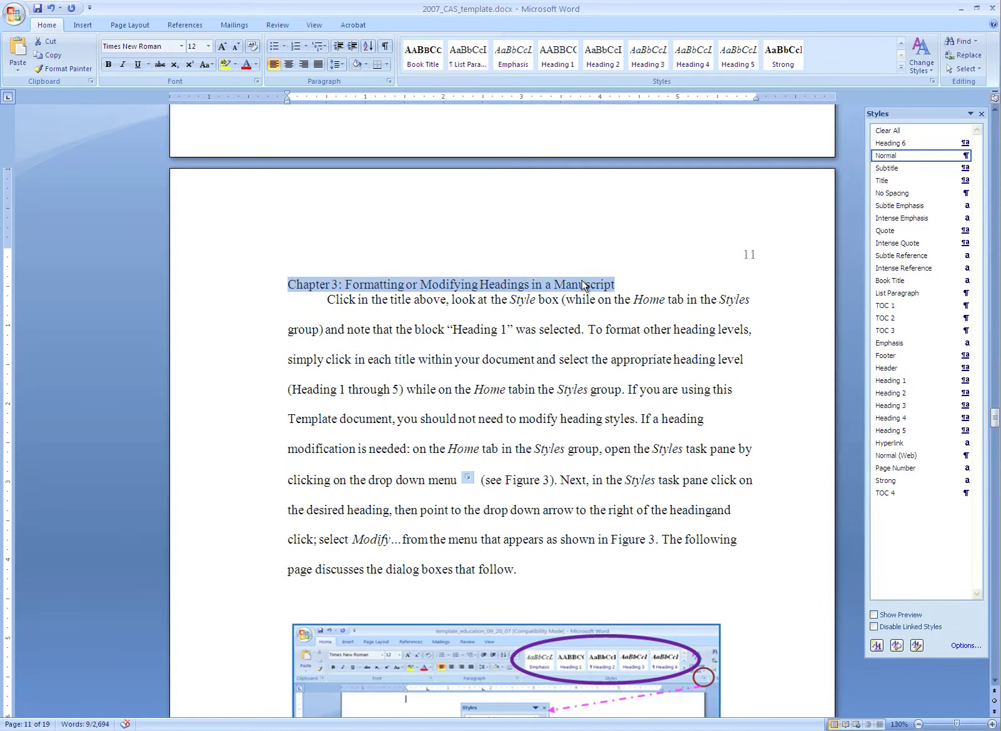
Modify the Heading 1 style so that its text is bold and centered.
mouse_move(968, 383)
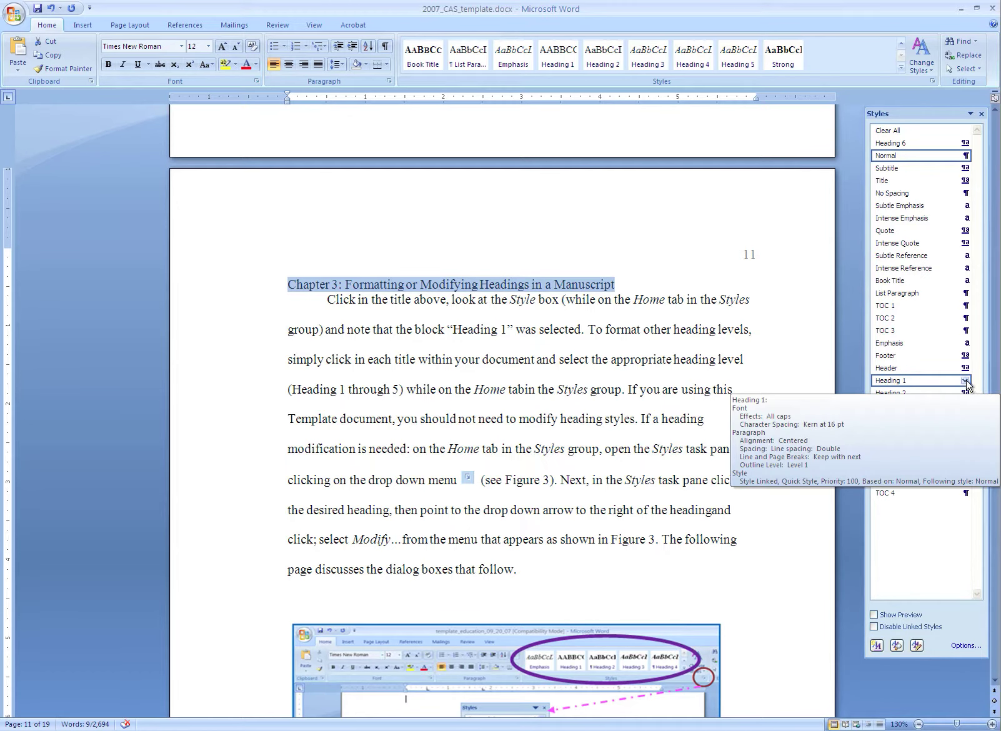
left_click(554, 59)
right_click(554, 58)
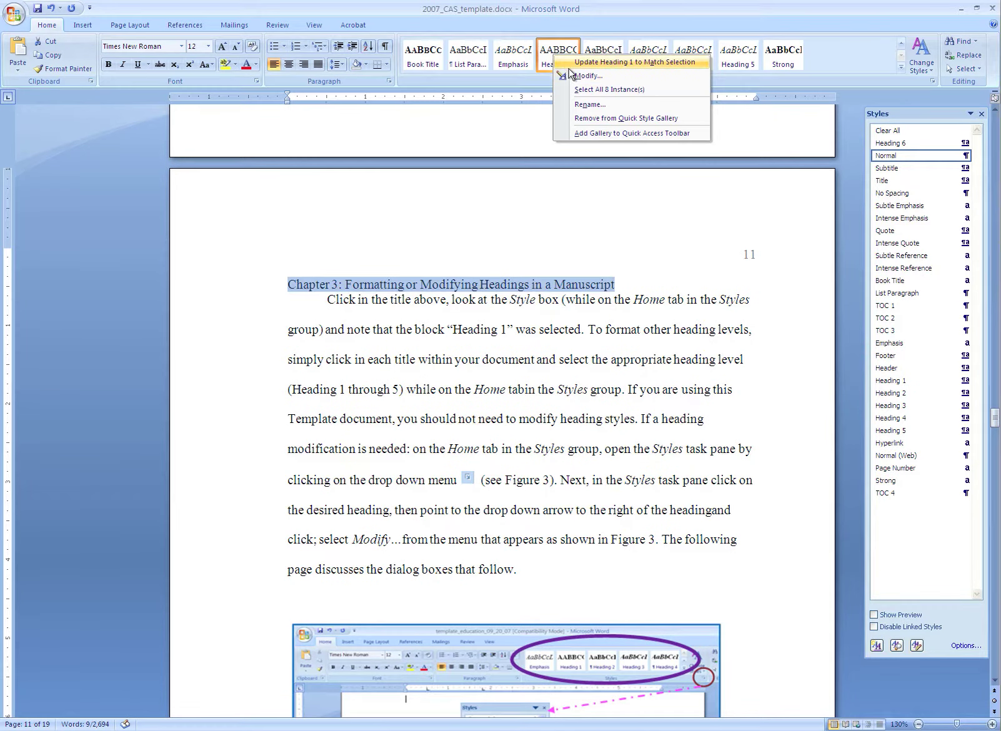
left_click(571, 75)
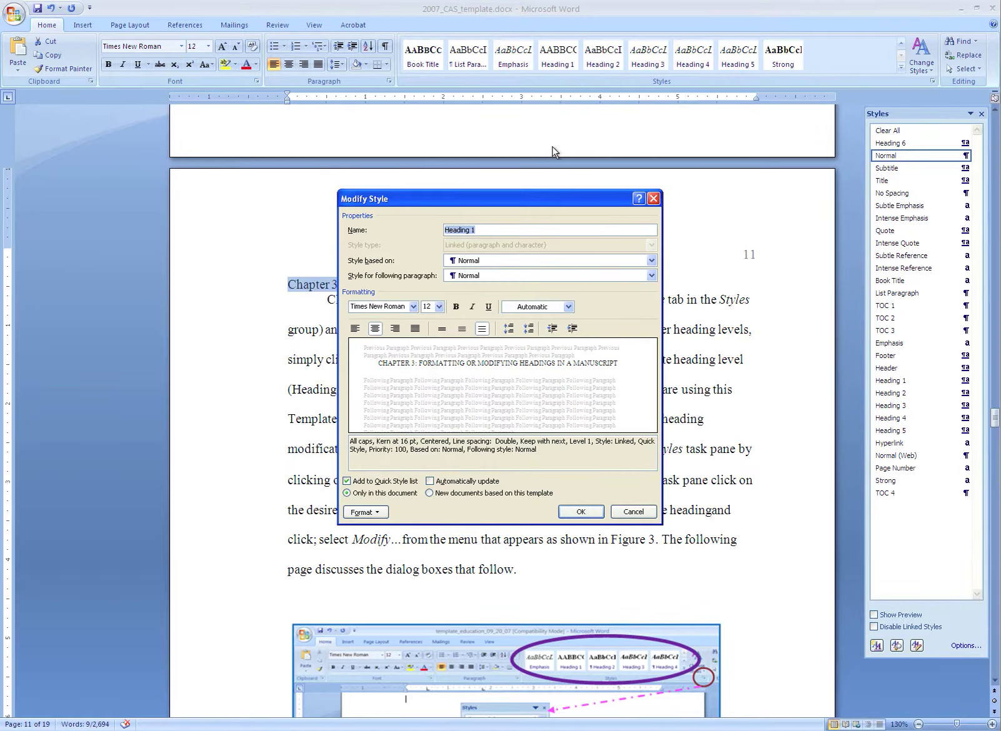
left_click(459, 306)
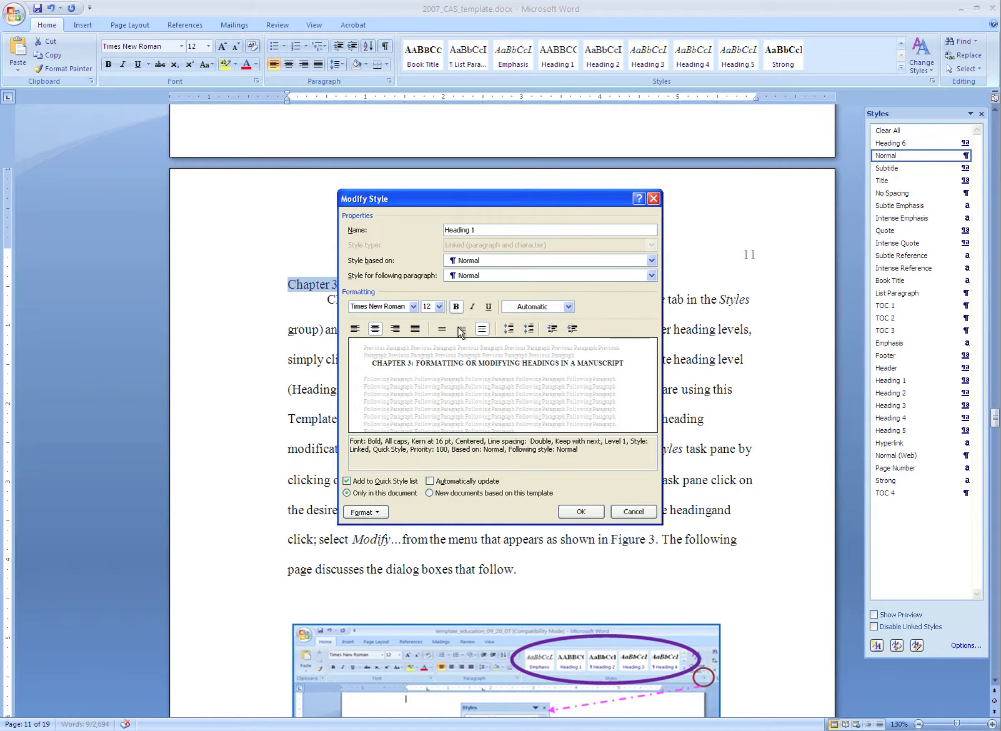
left_click(378, 330)
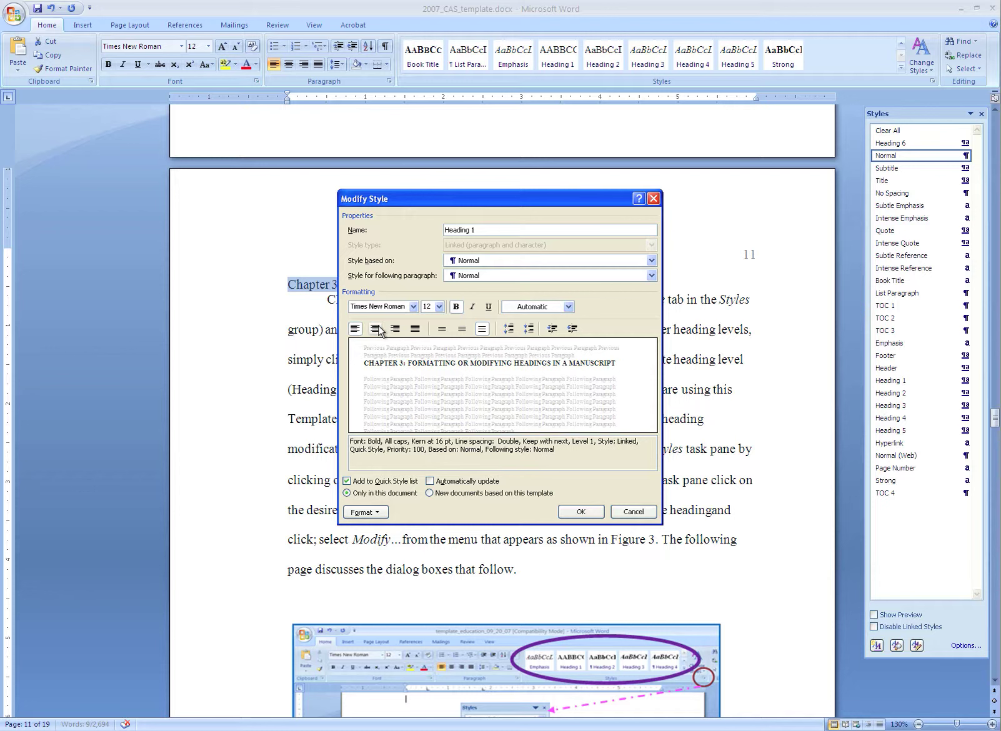
left_click(376, 329)
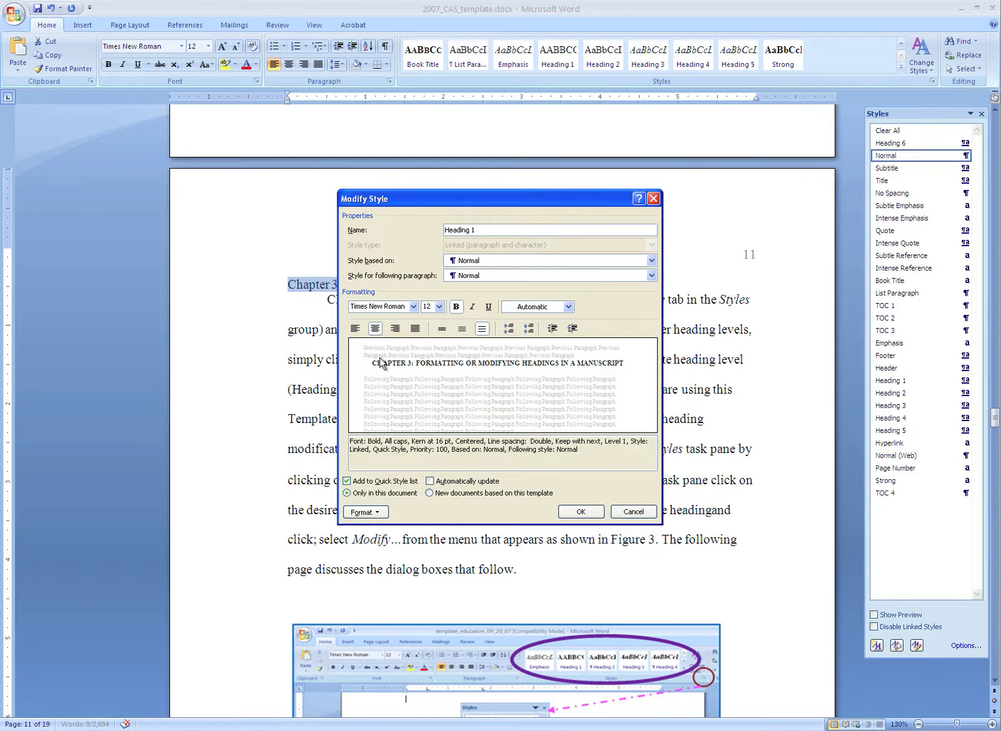
Turn off the All caps effect in the Heading 1 style, save the style, and apply it to the Chapter 3 title.
left_click(384, 514)
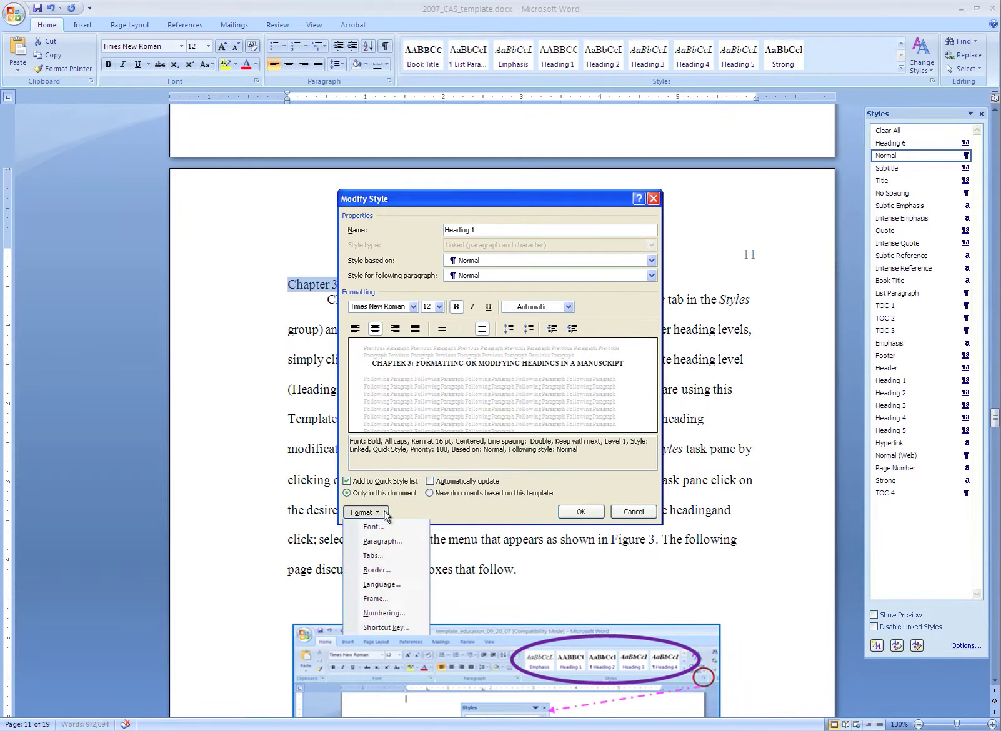
left_click(372, 527)
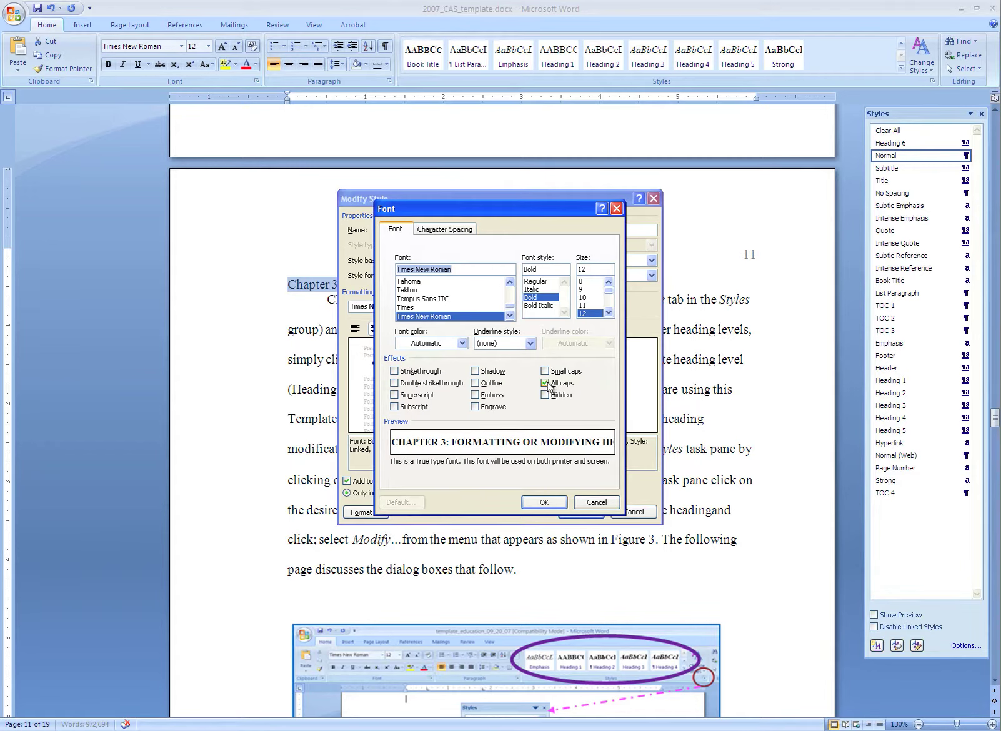
left_click(548, 385)
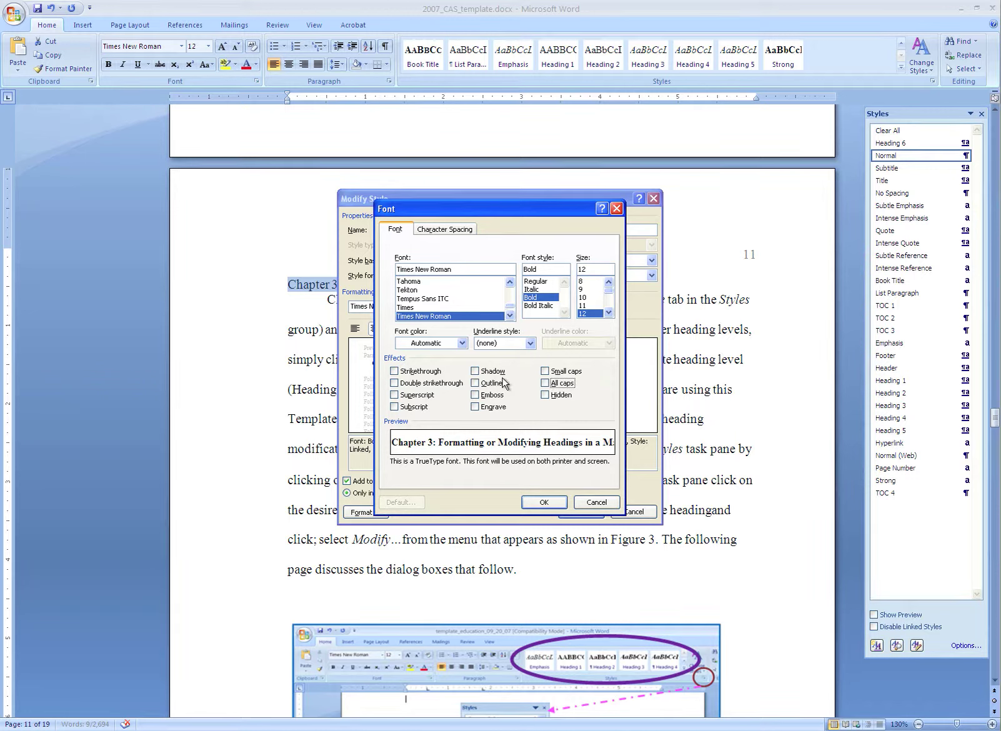
left_click(544, 502)
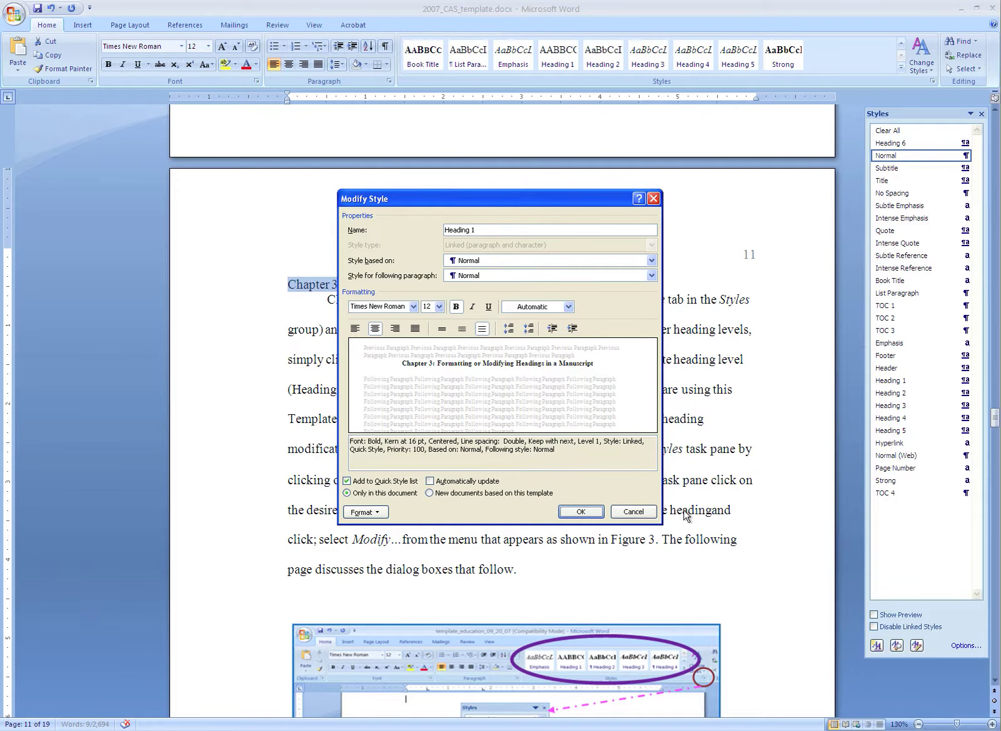
left_click(581, 512)
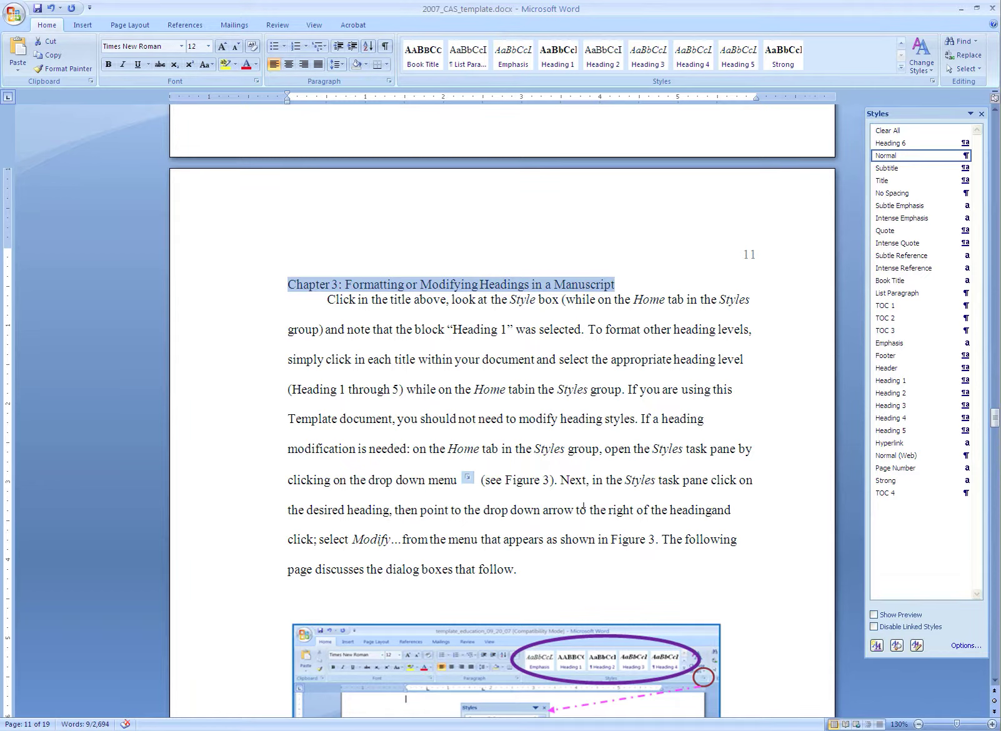
left_click(520, 283)
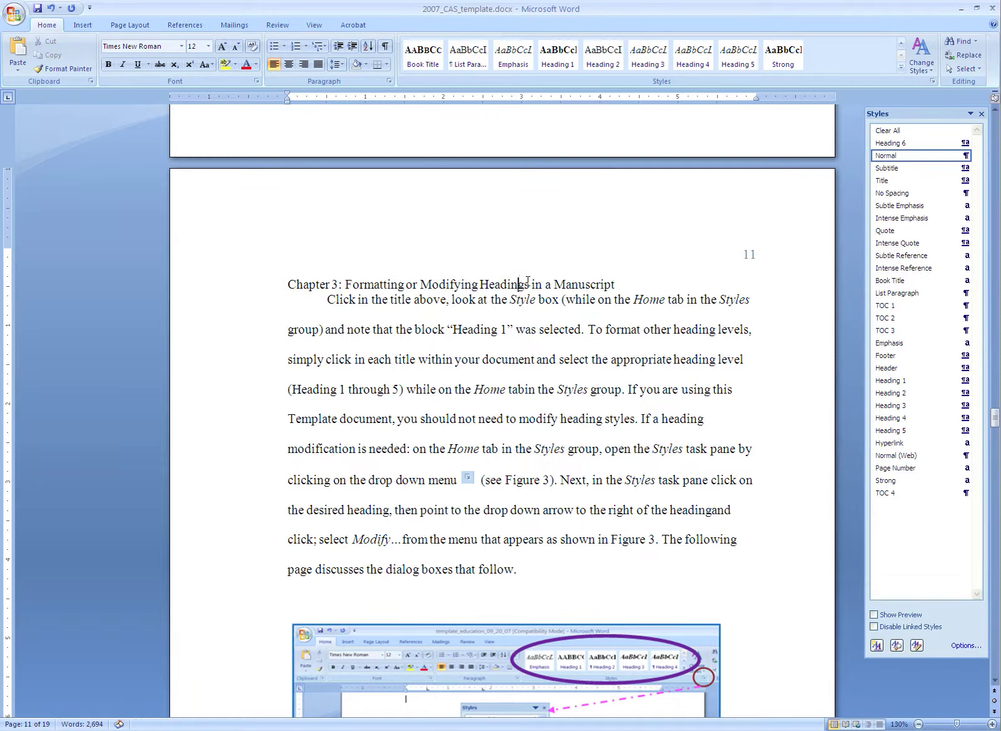
left_click(559, 53)
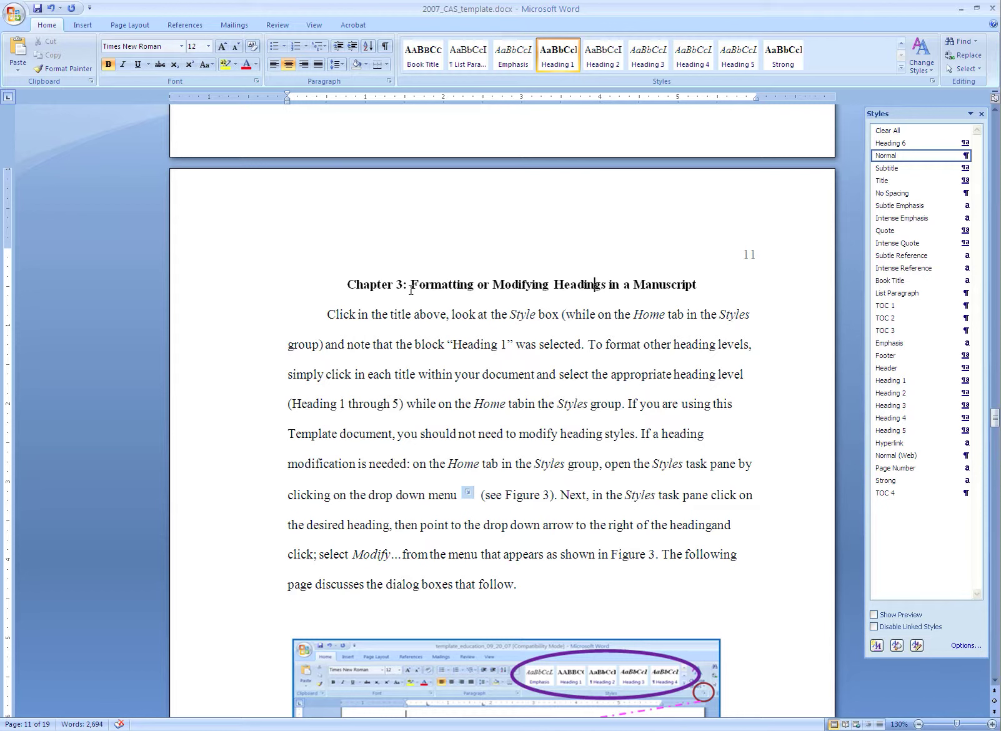
Make the page 12 subheading "What Formats are Included in this Document?" bold and left-aligned, and update Heading 2 to match it.
scroll(411, 289, "down", 20)
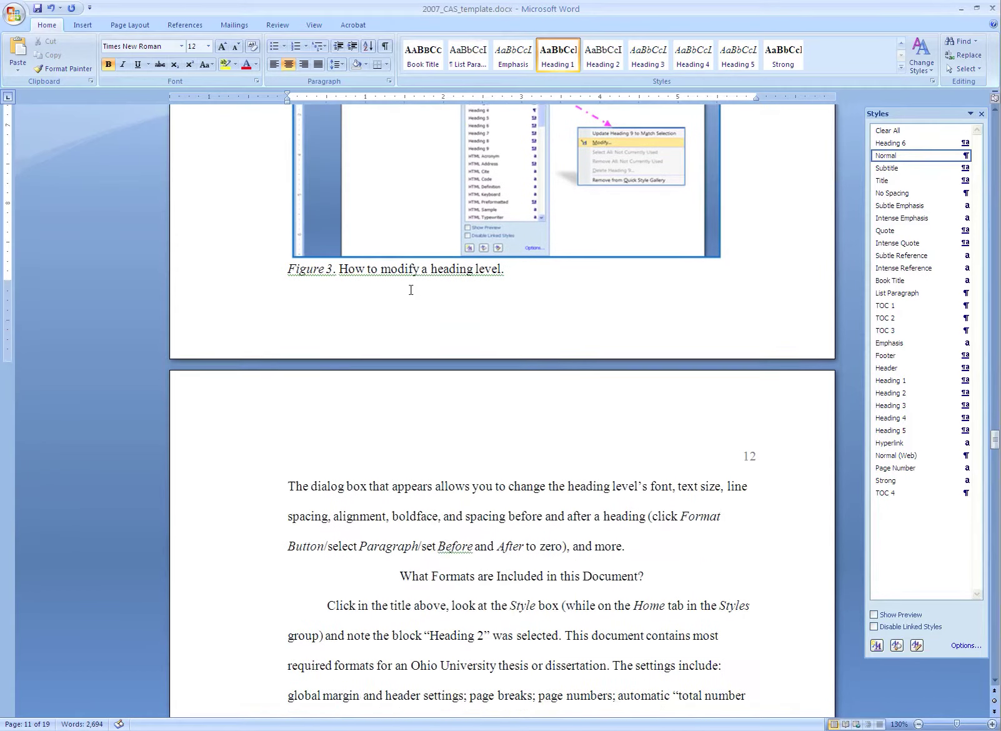
left_click(212, 462)
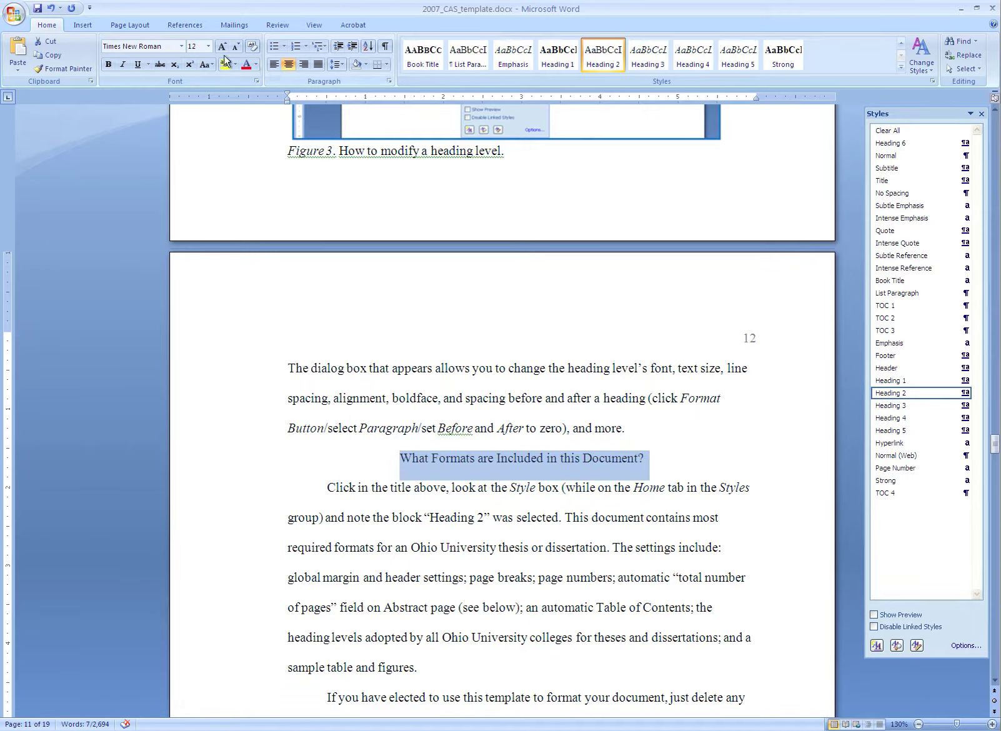
left_click(111, 65)
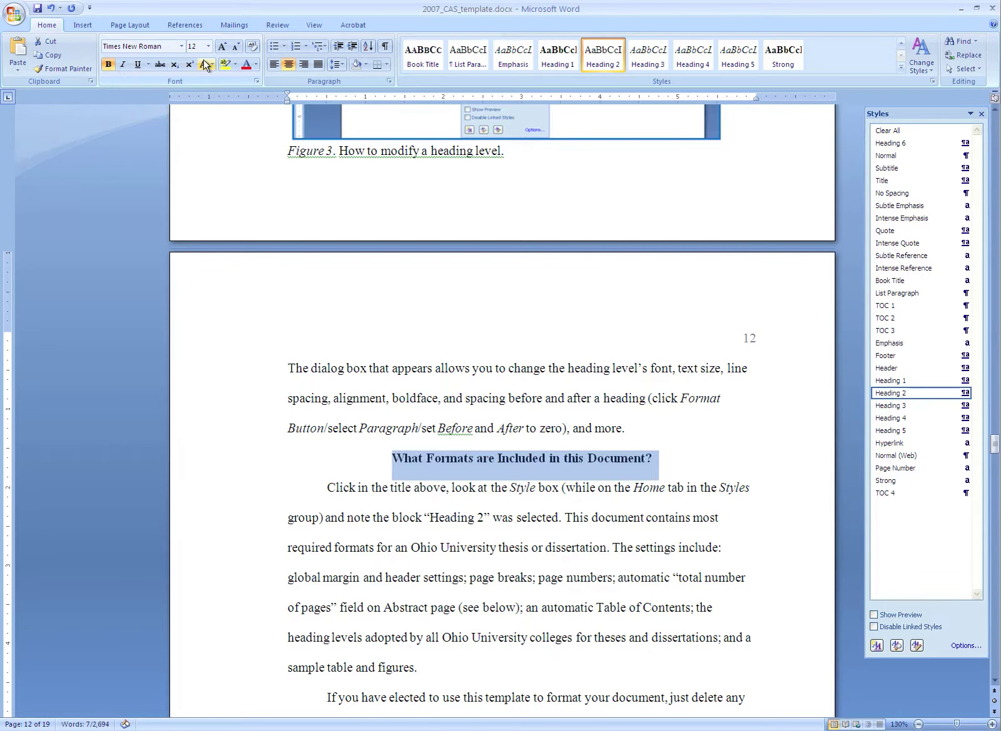
left_click(272, 65)
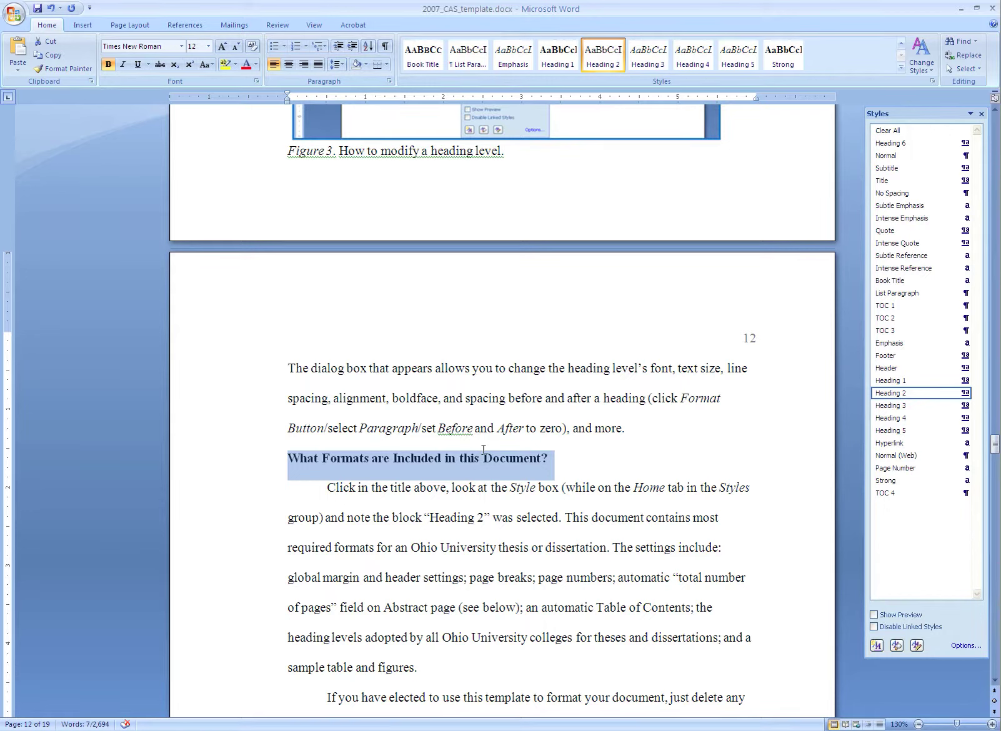
right_click(602, 55)
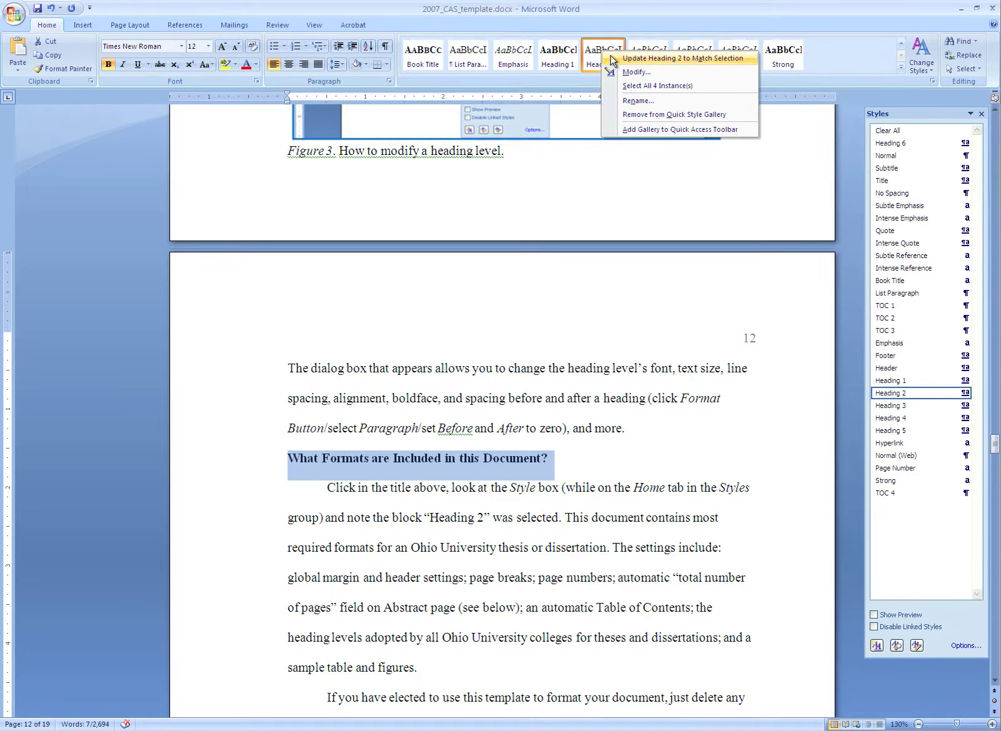
left_click(671, 58)
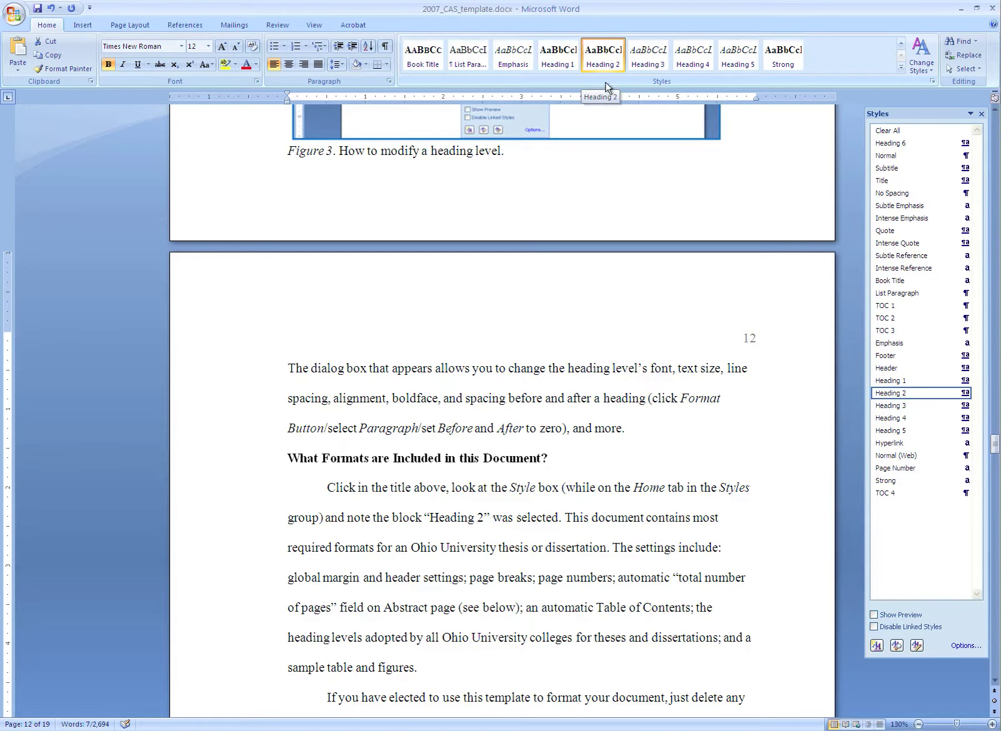
Make the page 13 subheading "Correcting Capitalization Errors in Heading 1 in Table of Content" non-italic, bold and left-aligned, and update Heading 3 to match it.
scroll(612, 393, "down", 5)
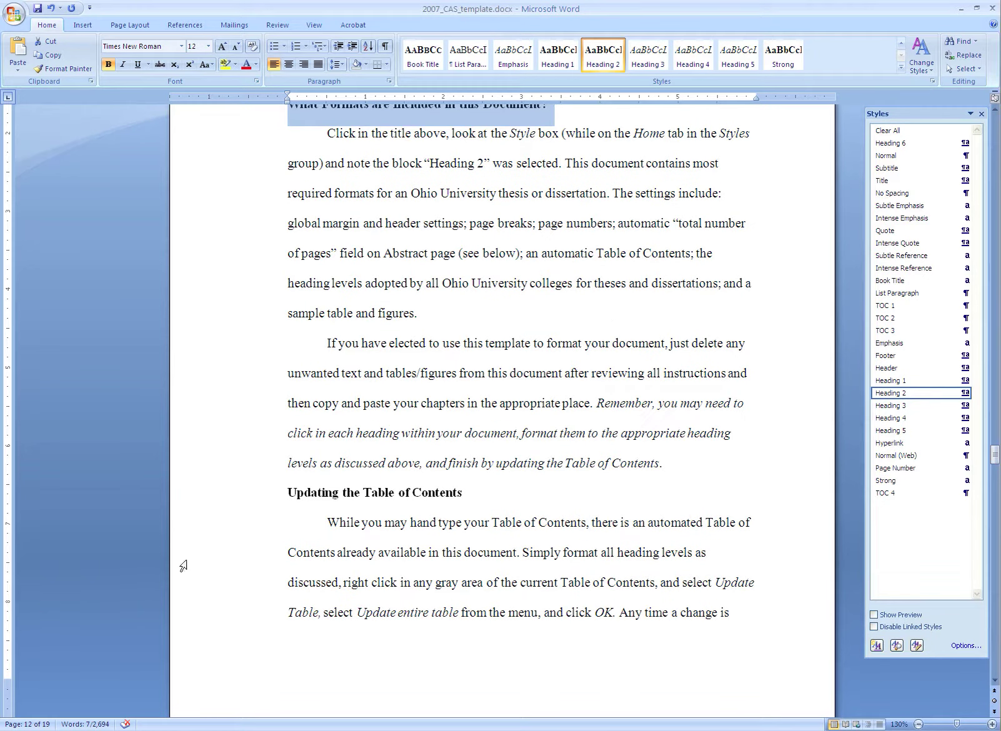
left_click(314, 494)
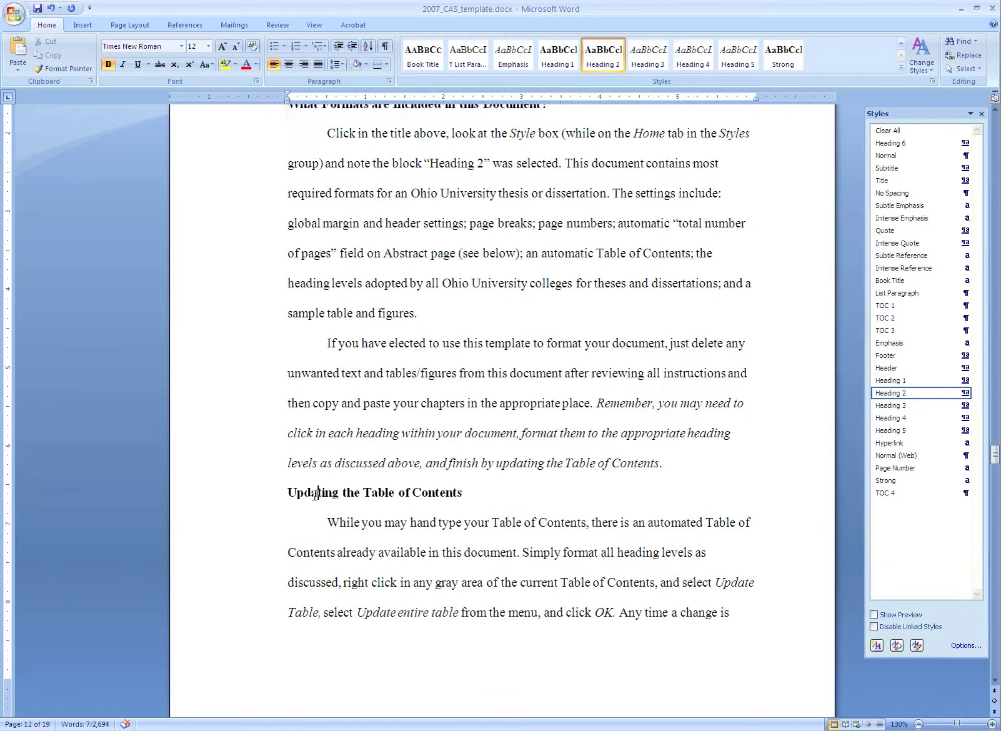
scroll(328, 494, "down", 8)
scroll(332, 493, "down", 6)
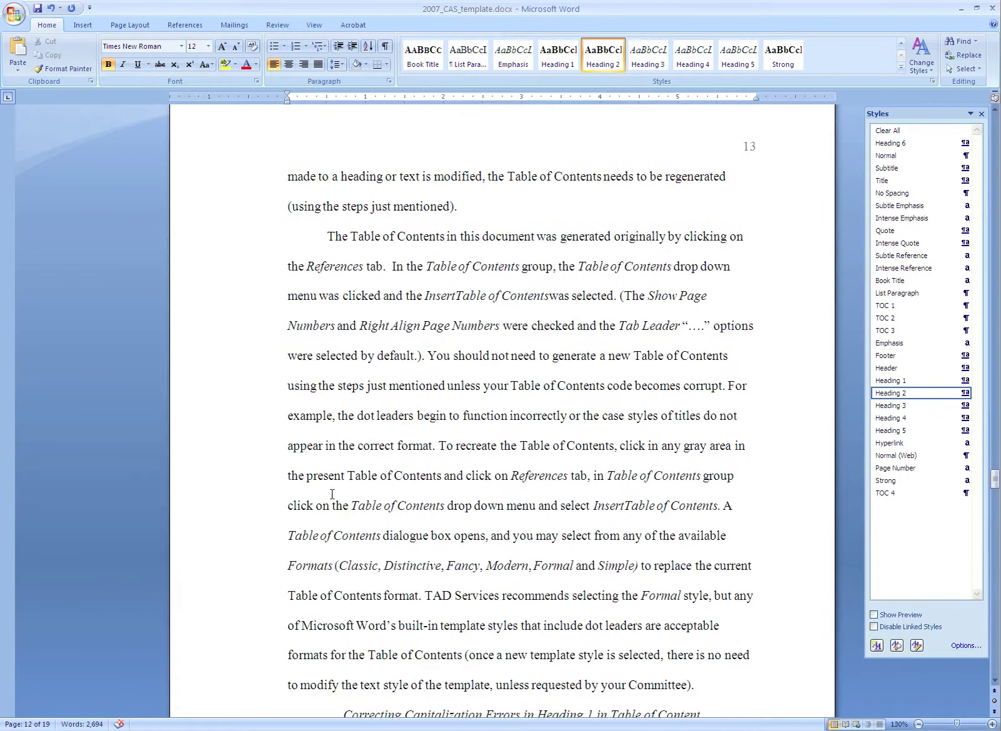
left_click(246, 492)
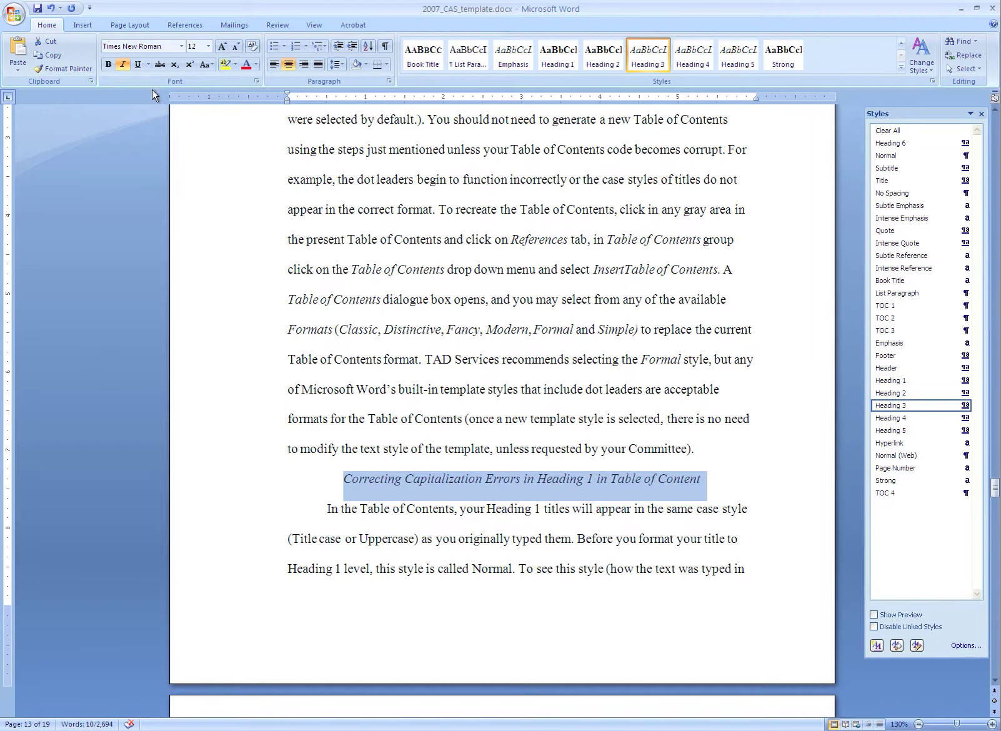
left_click(124, 65)
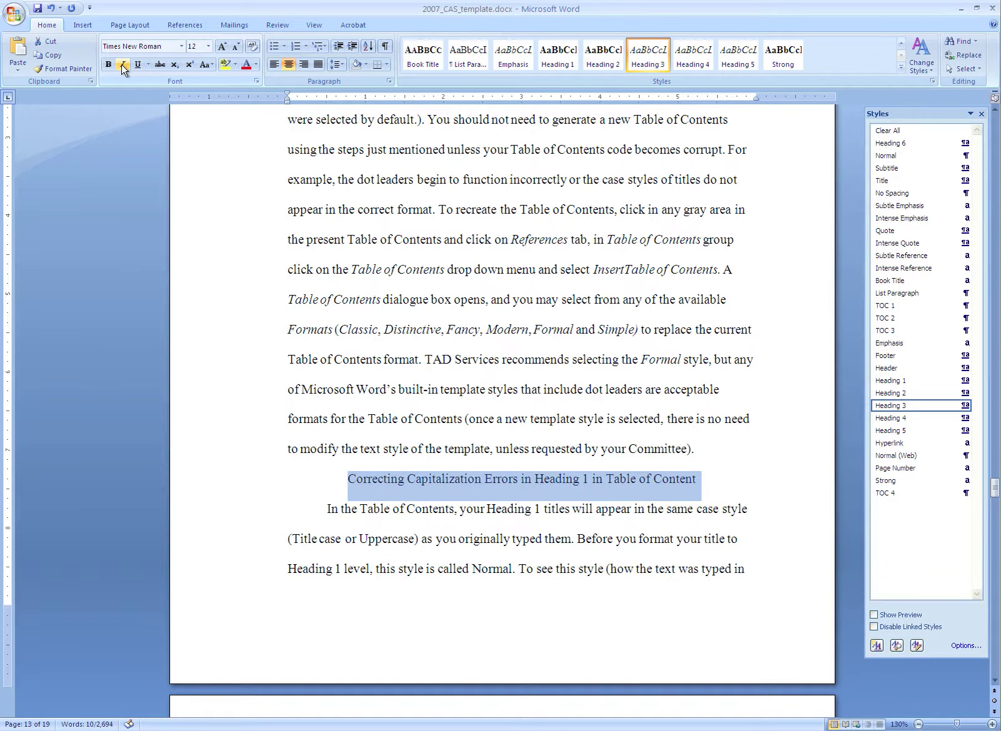
left_click(108, 65)
left_click(274, 64)
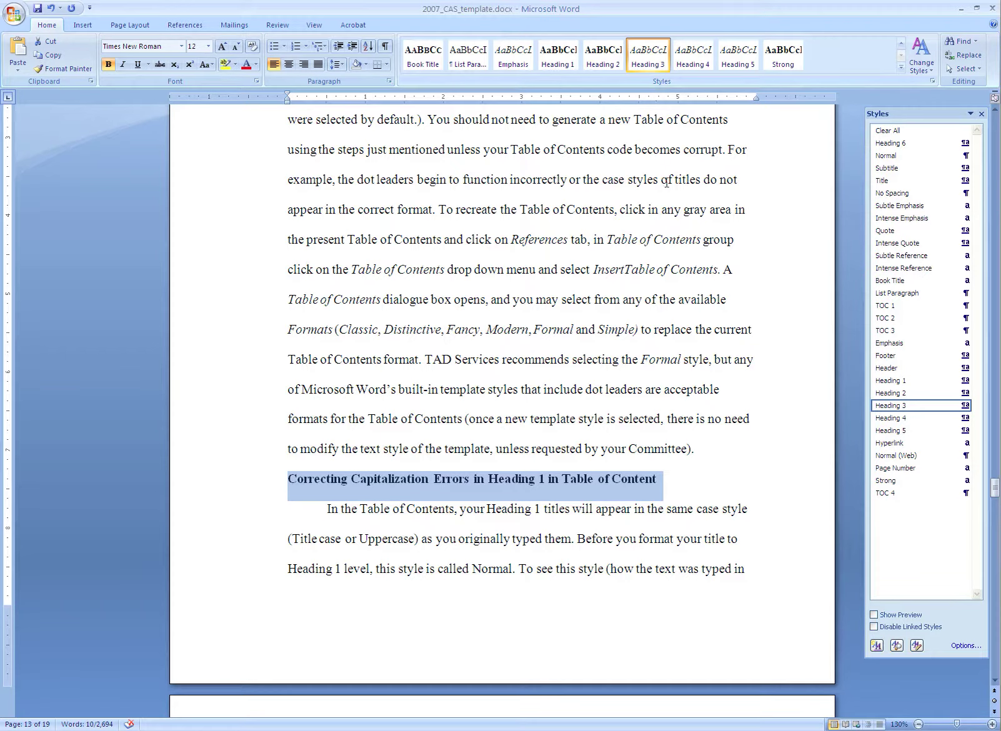
right_click(661, 45)
left_click(700, 52)
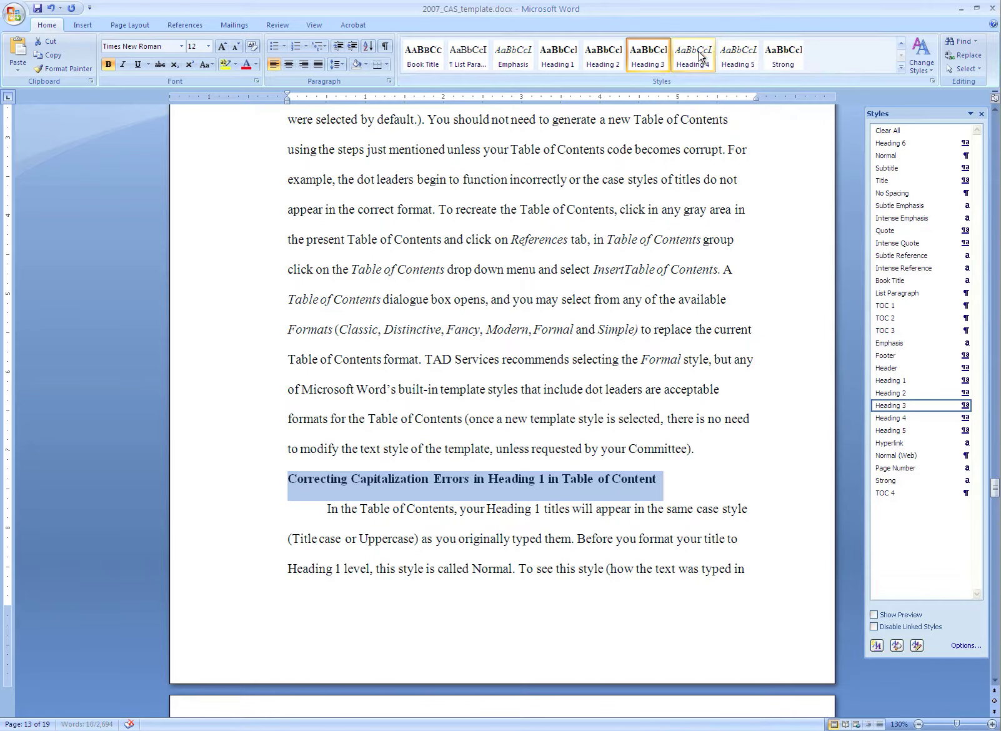
Modify the Heading 3 style's paragraph format to use a first-line indent of 0.5" and save the style.
right_click(644, 59)
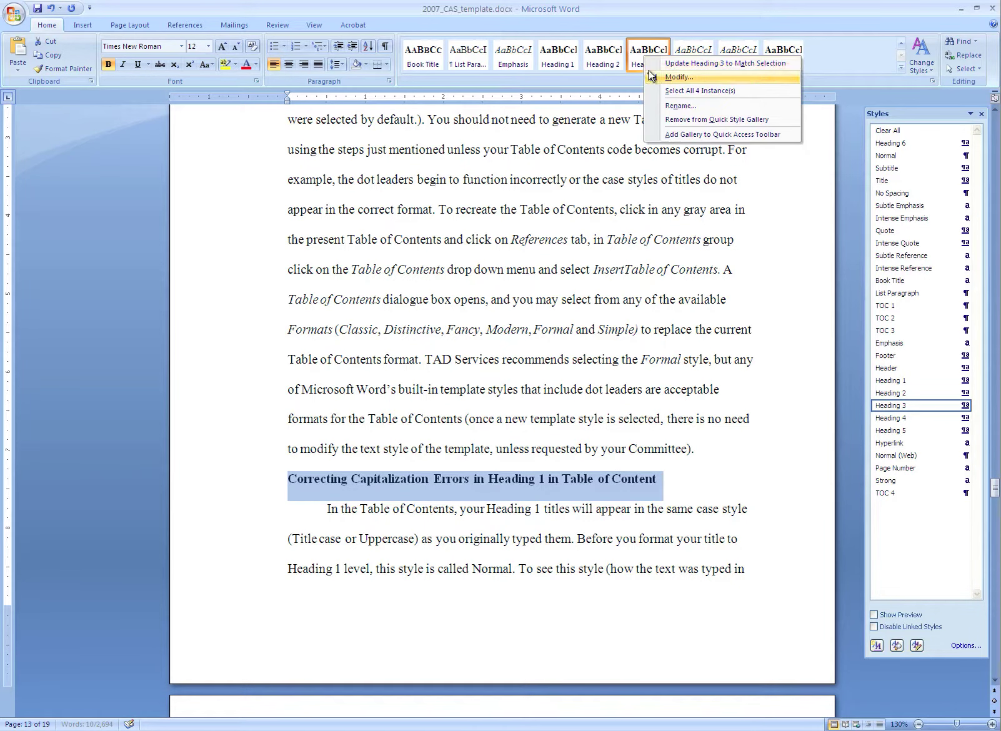
left_click(678, 77)
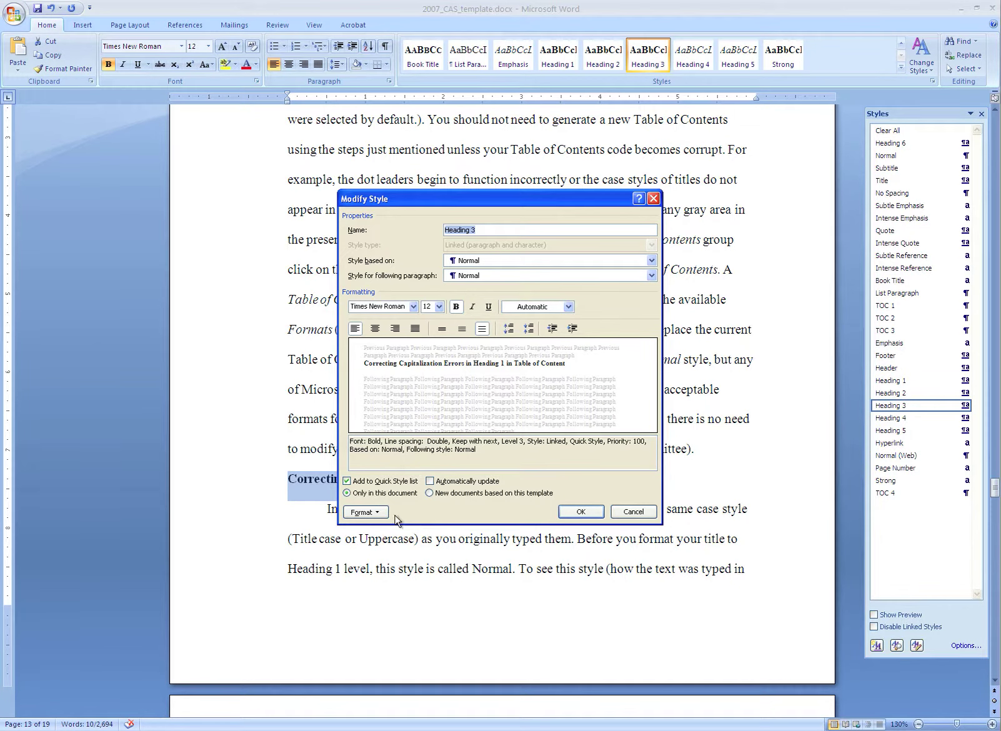
left_click(365, 512)
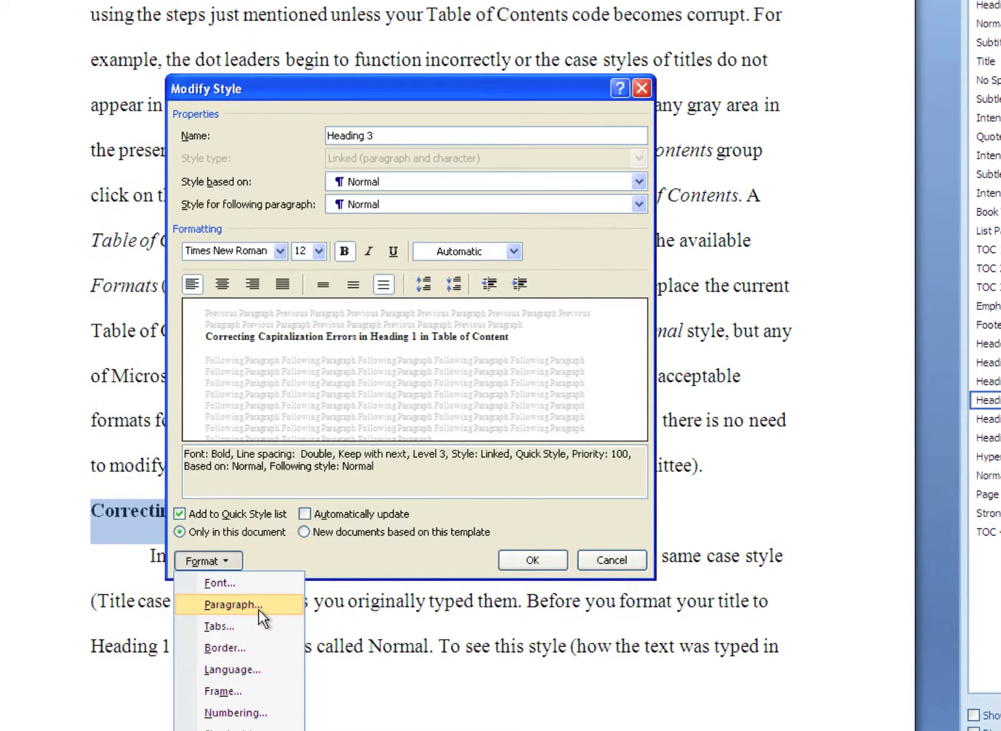
left_click(259, 610)
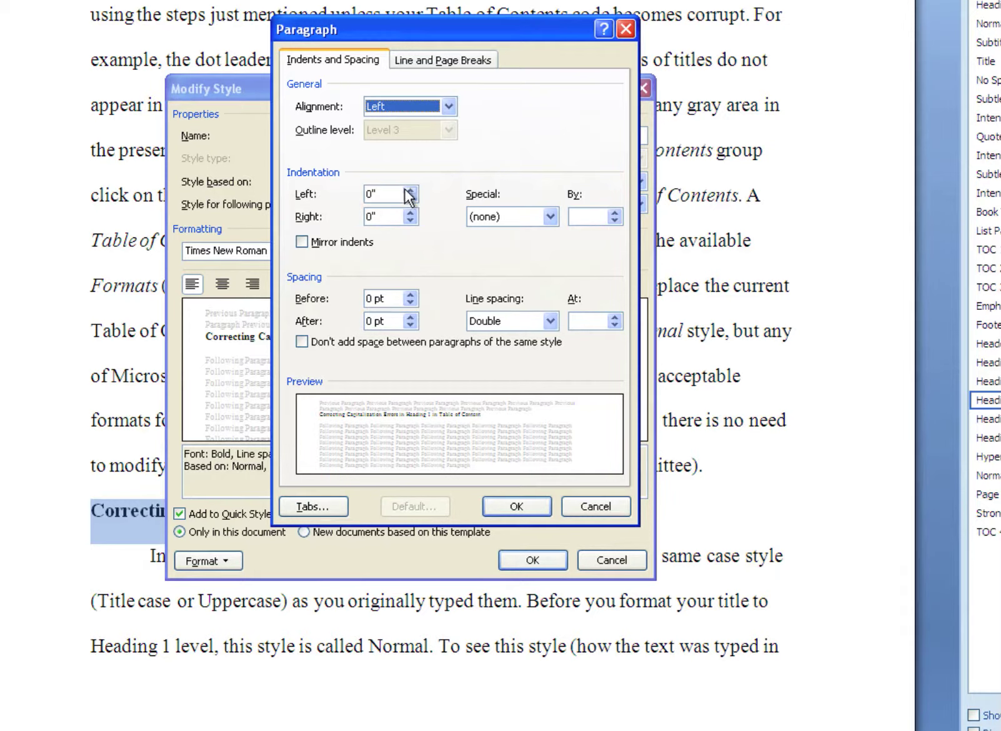
left_click(510, 216)
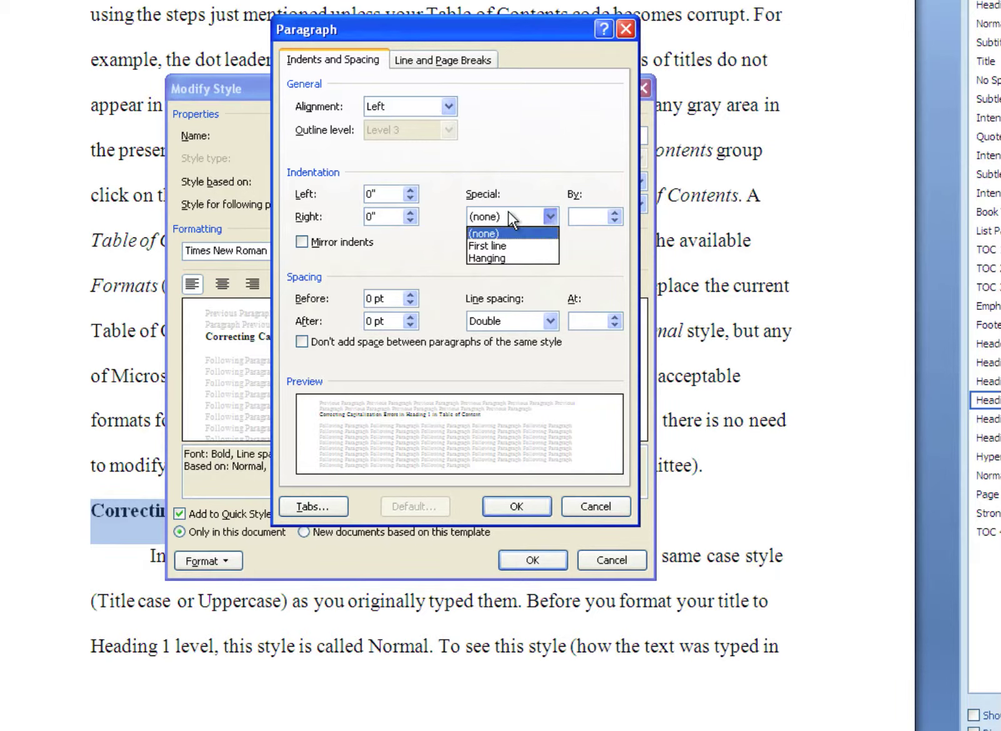
left_click(497, 246)
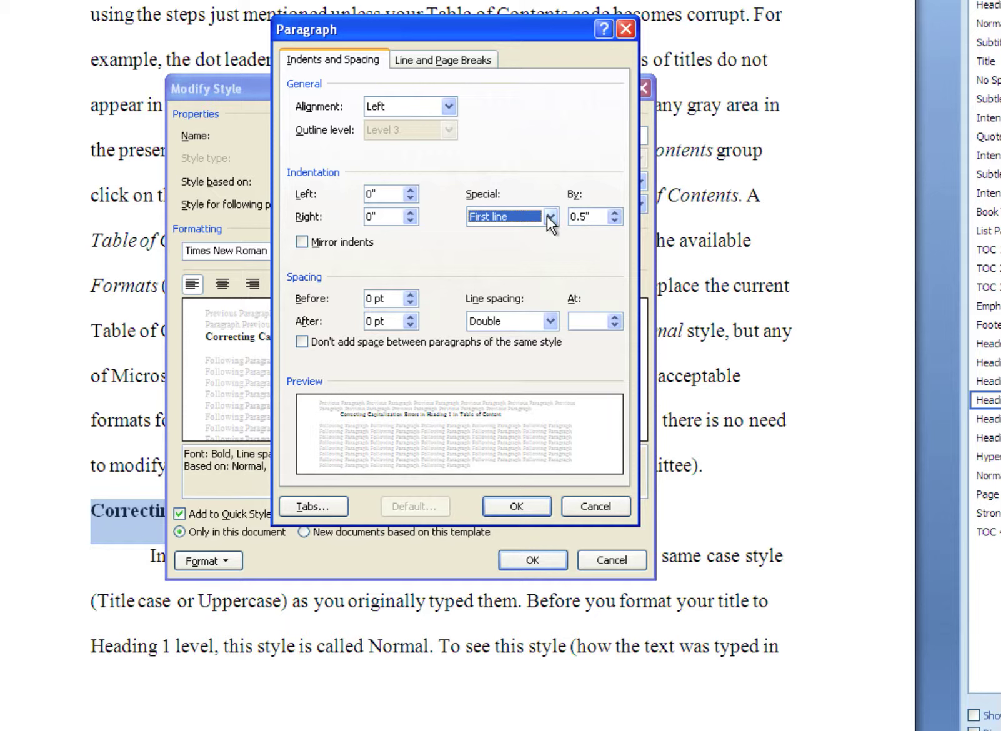
left_click(534, 508)
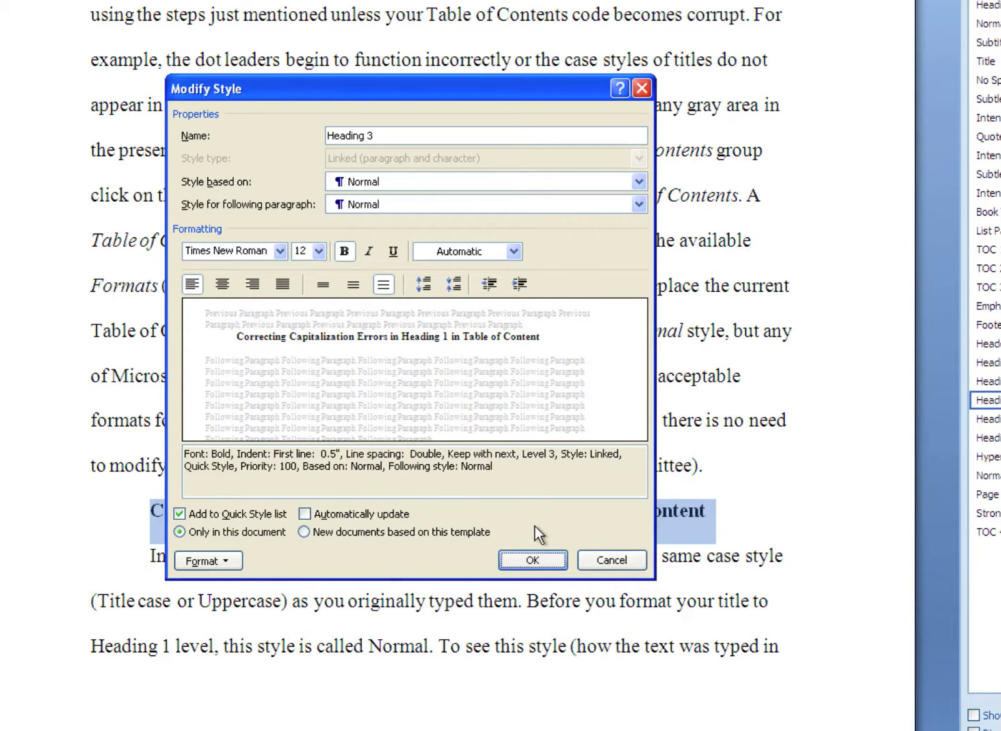
left_click(534, 559)
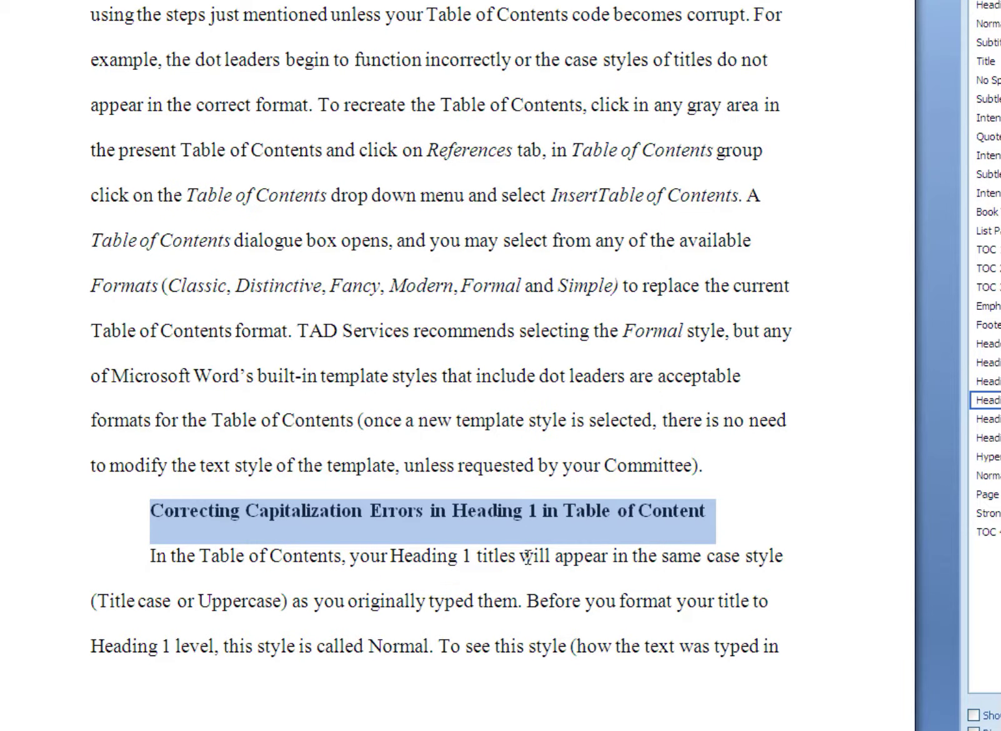
left_click(501, 528)
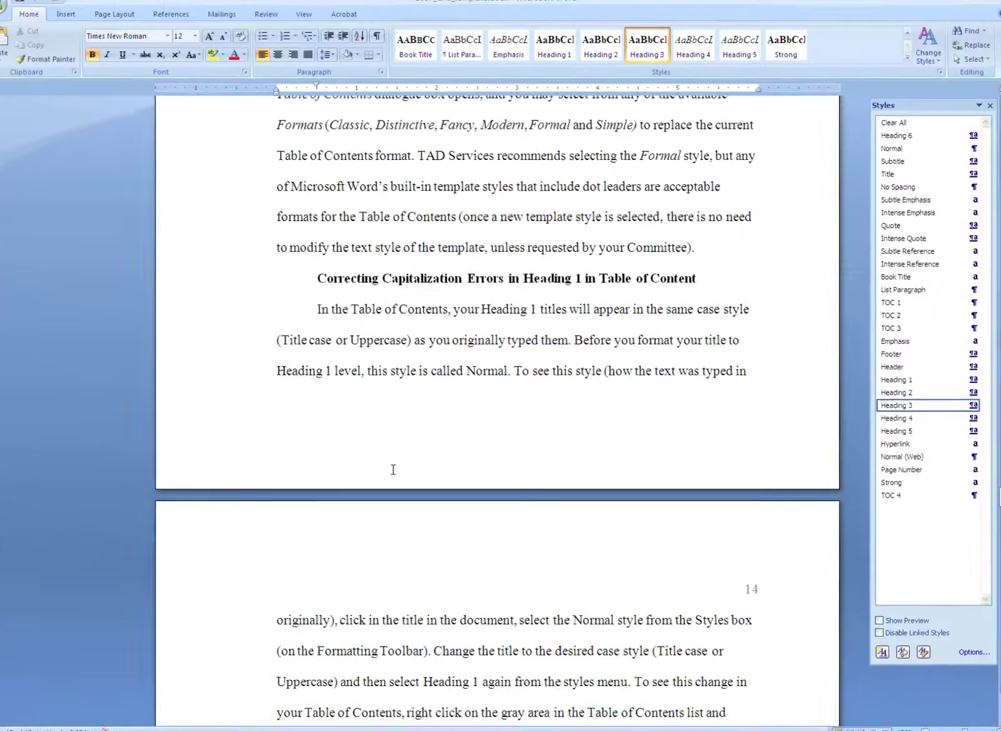
Review the subheadings on pages 12 to 15 to check how the modified Heading 2 and Heading 3 styles are applied.
scroll(398, 446, "down", 3)
scroll(411, 524, "down", 15)
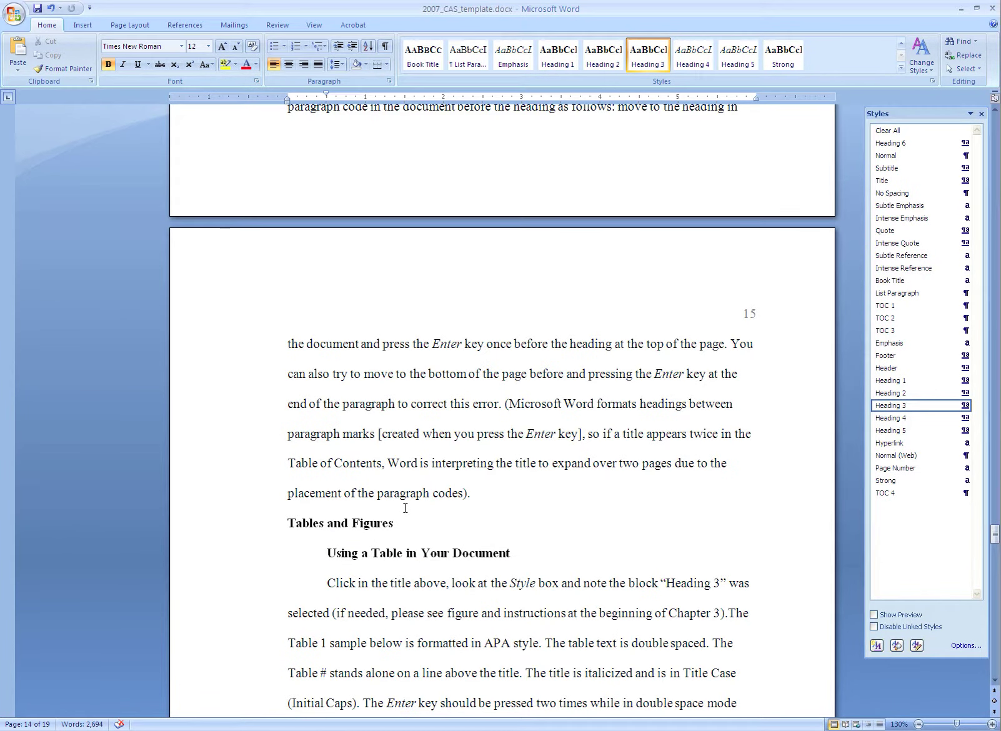
scroll(405, 508, "down", 2)
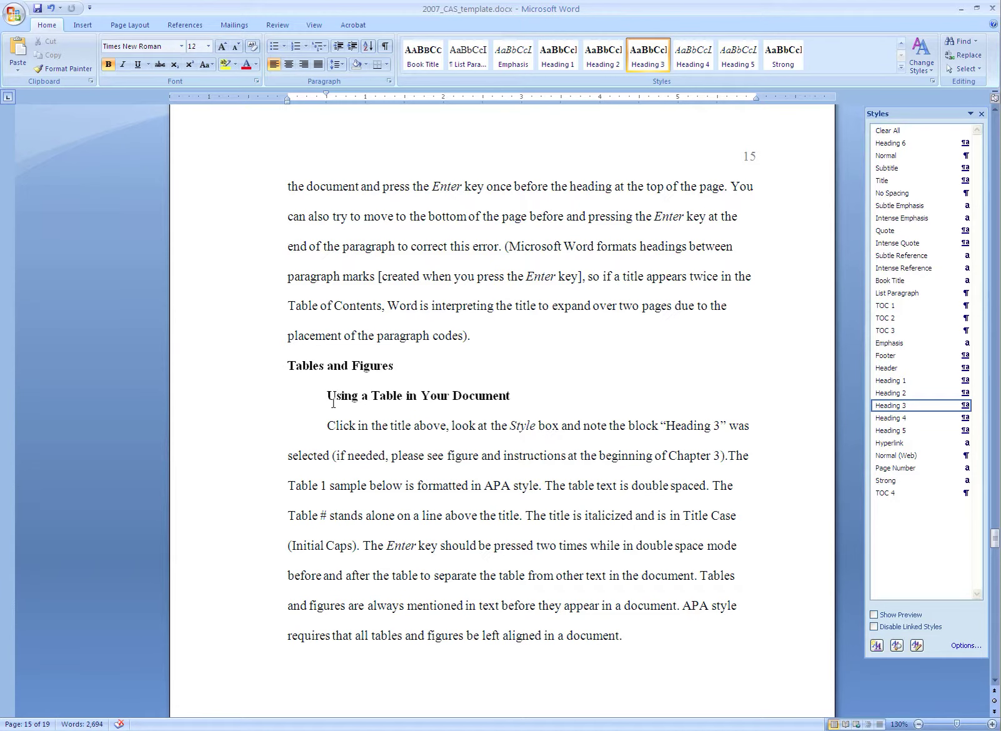
scroll(355, 379, "up", 18)
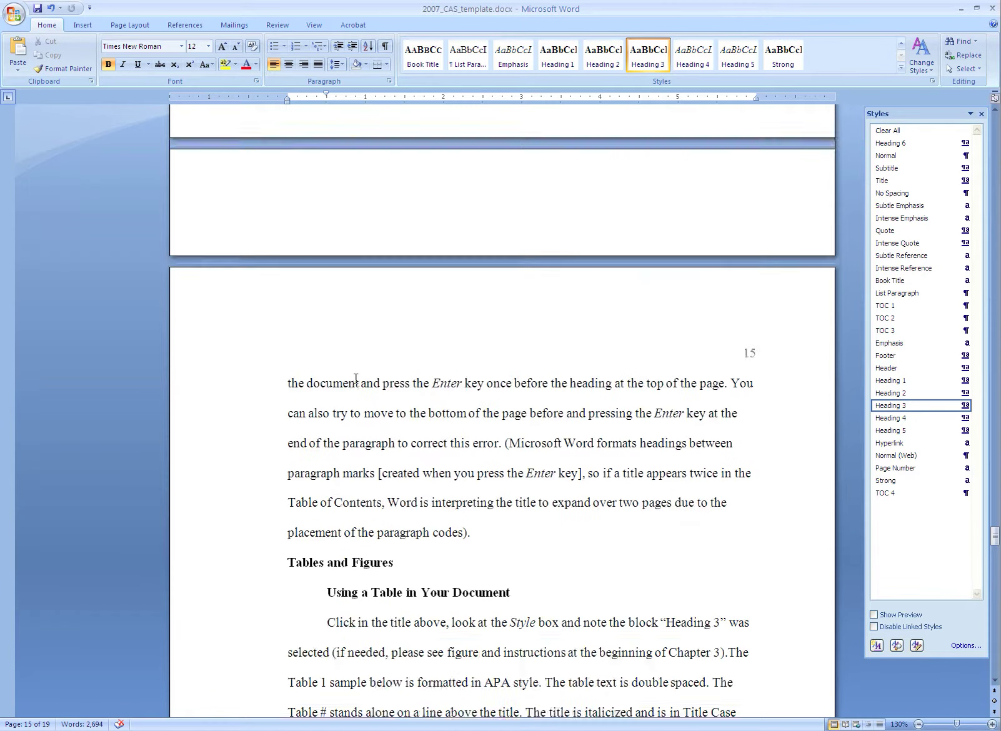
scroll(355, 379, "up", 15)
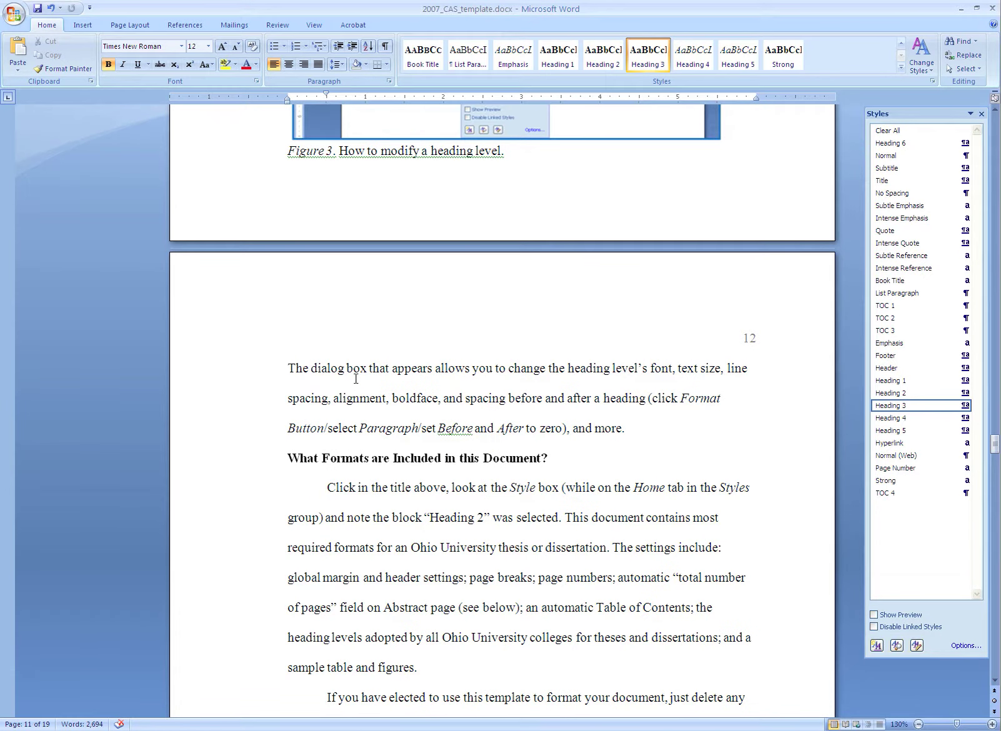
scroll(356, 378, "down", 4)
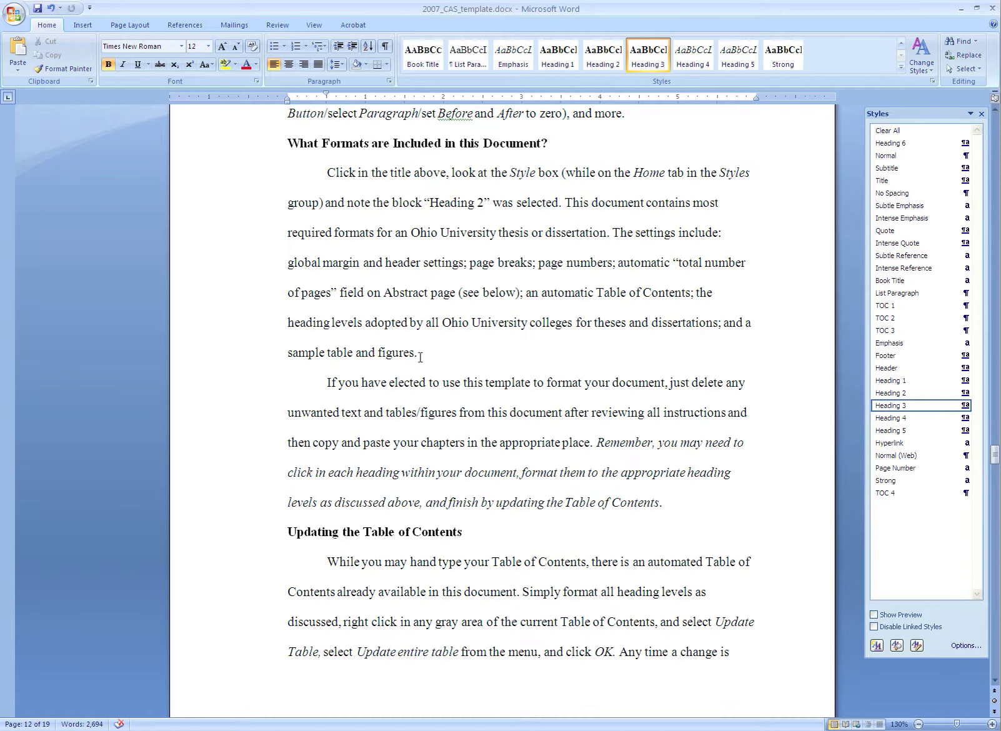
scroll(420, 358, "down", 14)
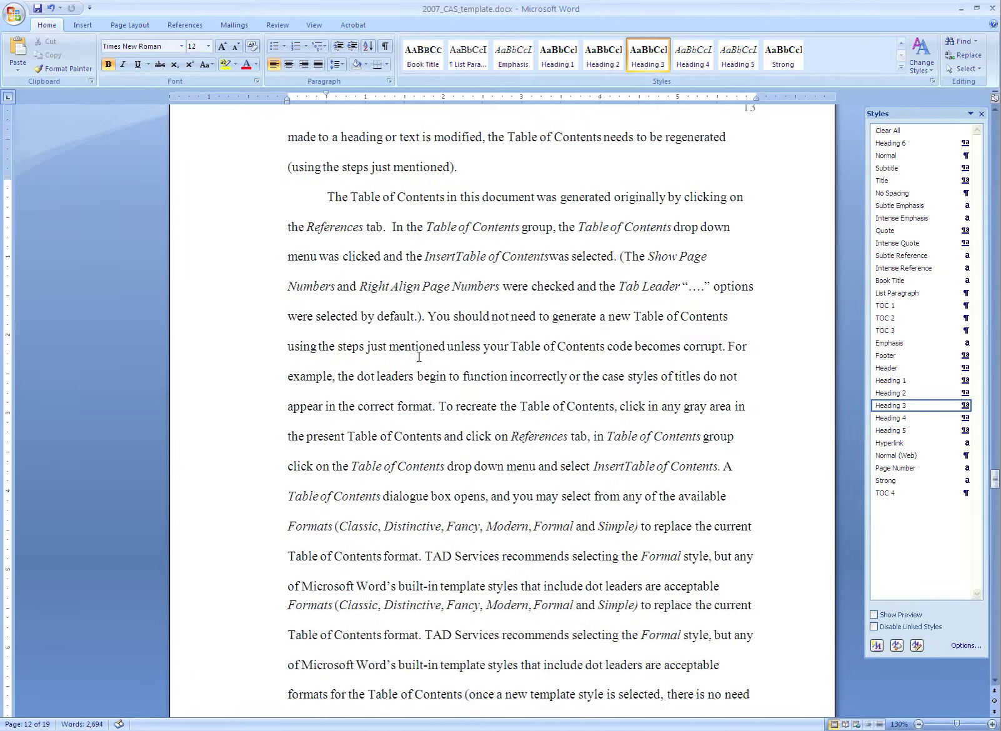
scroll(420, 358, "down", 6)
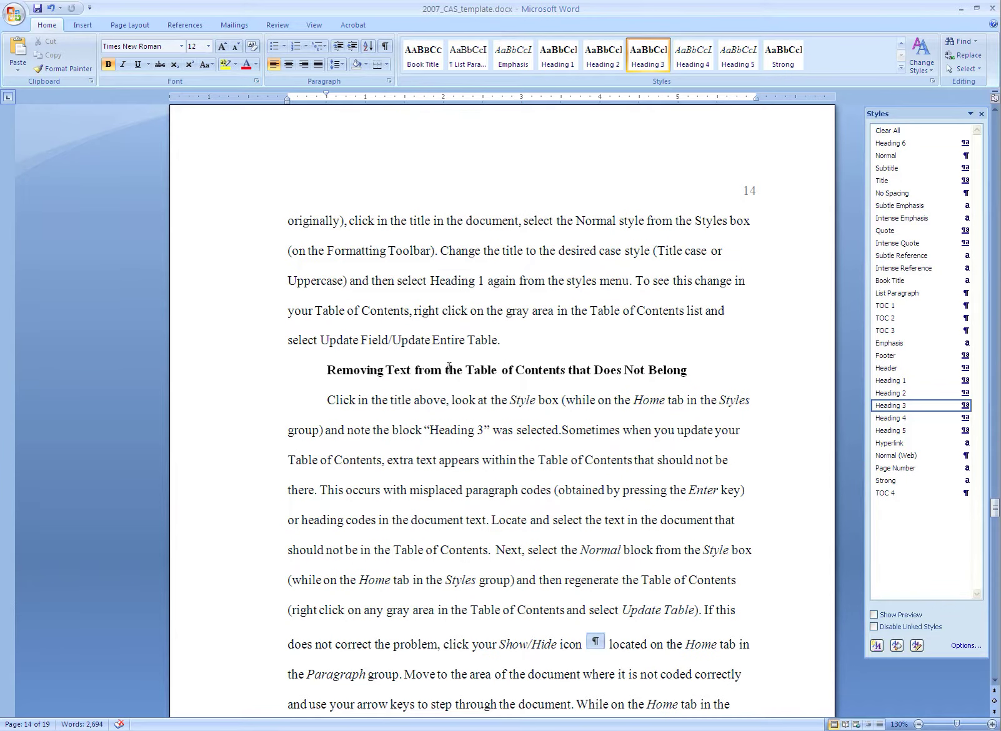
scroll(451, 301, "up", 6)
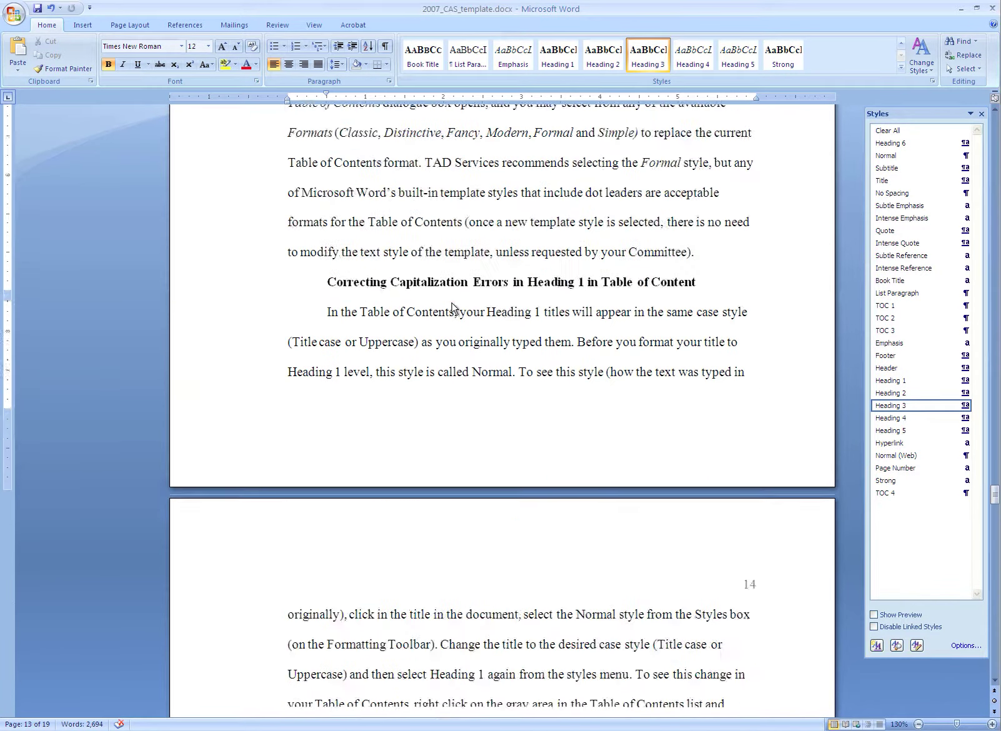
Insert a new line reading "Sample Heading" directly below the page 13 subheading "Correcting Capitalization Errors in Heading 1 in Table of Content".
left_click(327, 431)
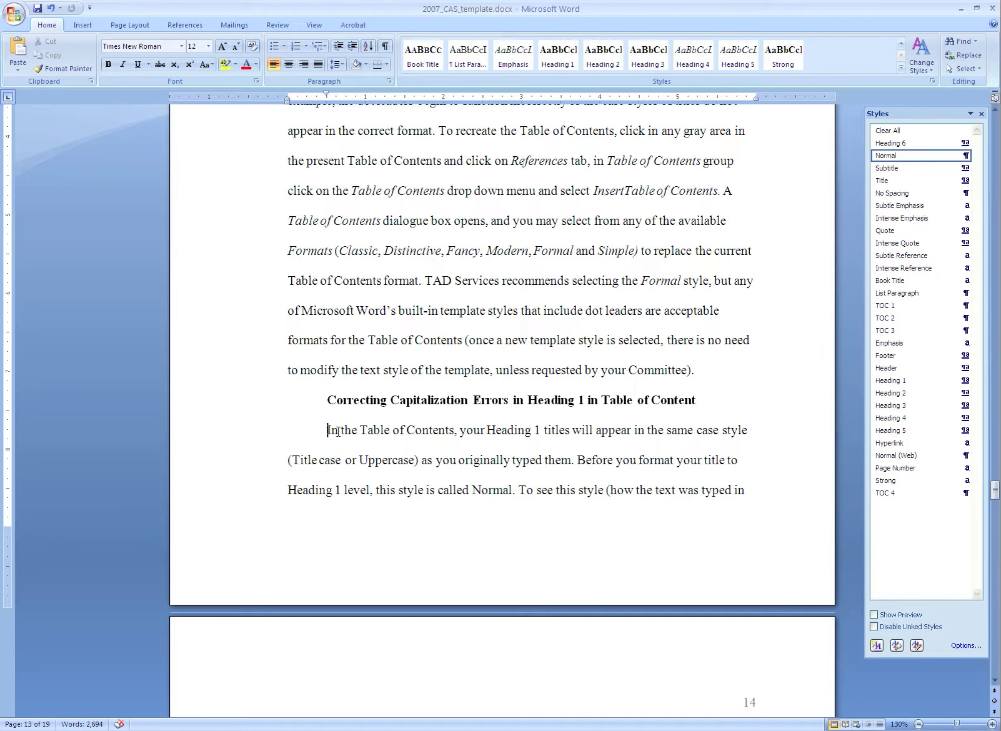
key("Return")
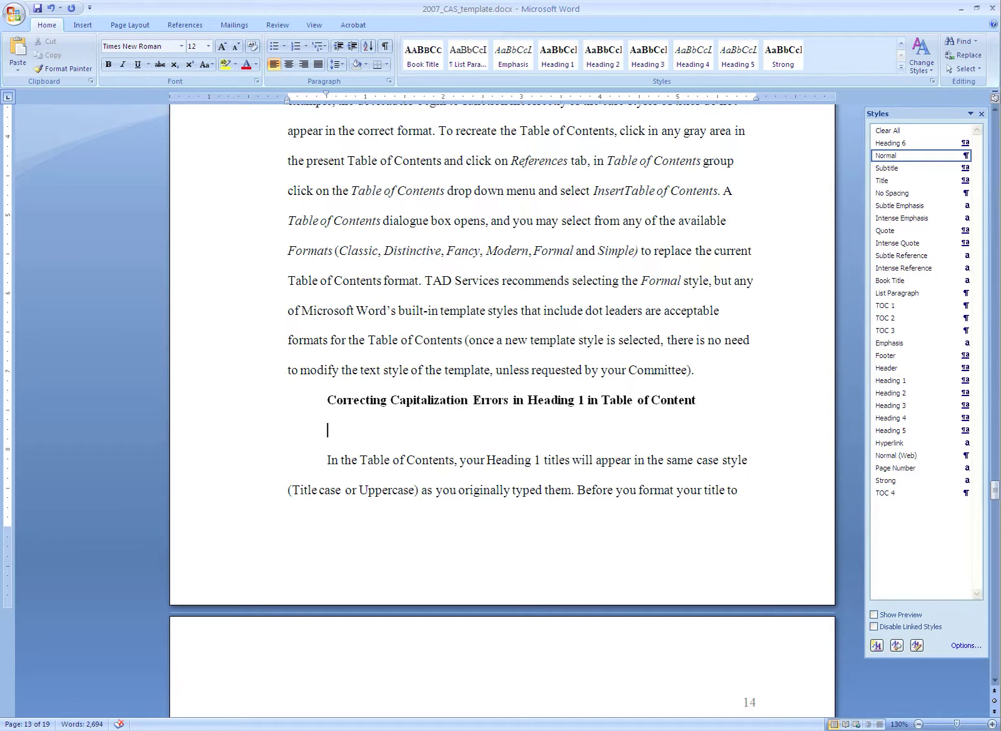
type("Sample Headi")
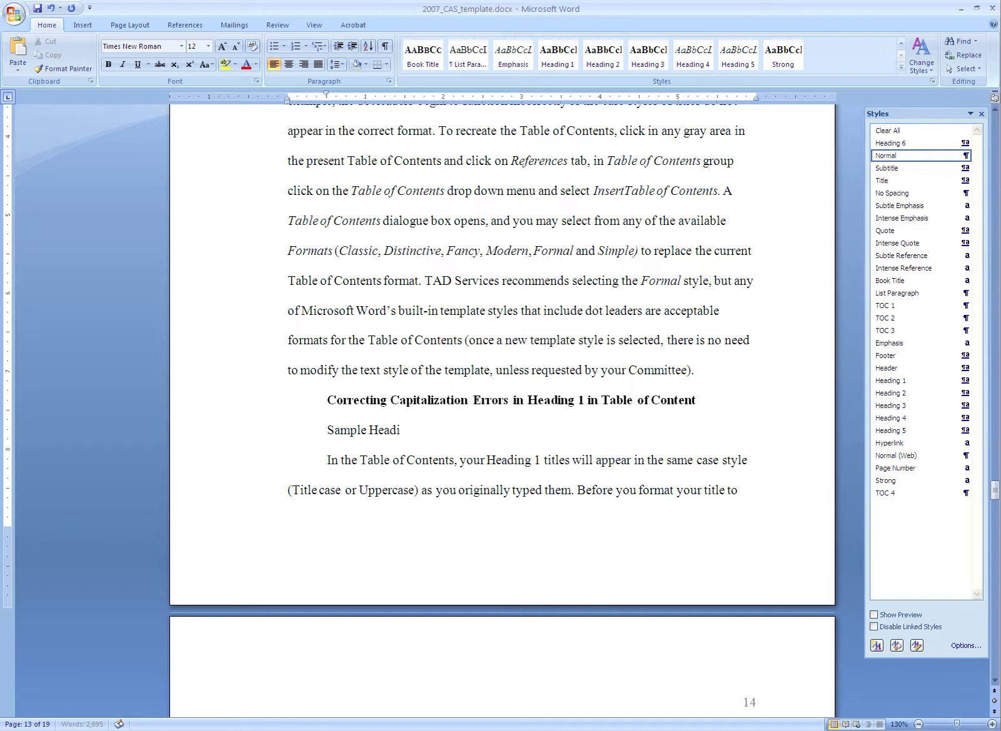
type("ng")
Make the "Sample Heading" line bold and italic, and update the Heading 4 style to match it.
left_click(241, 432)
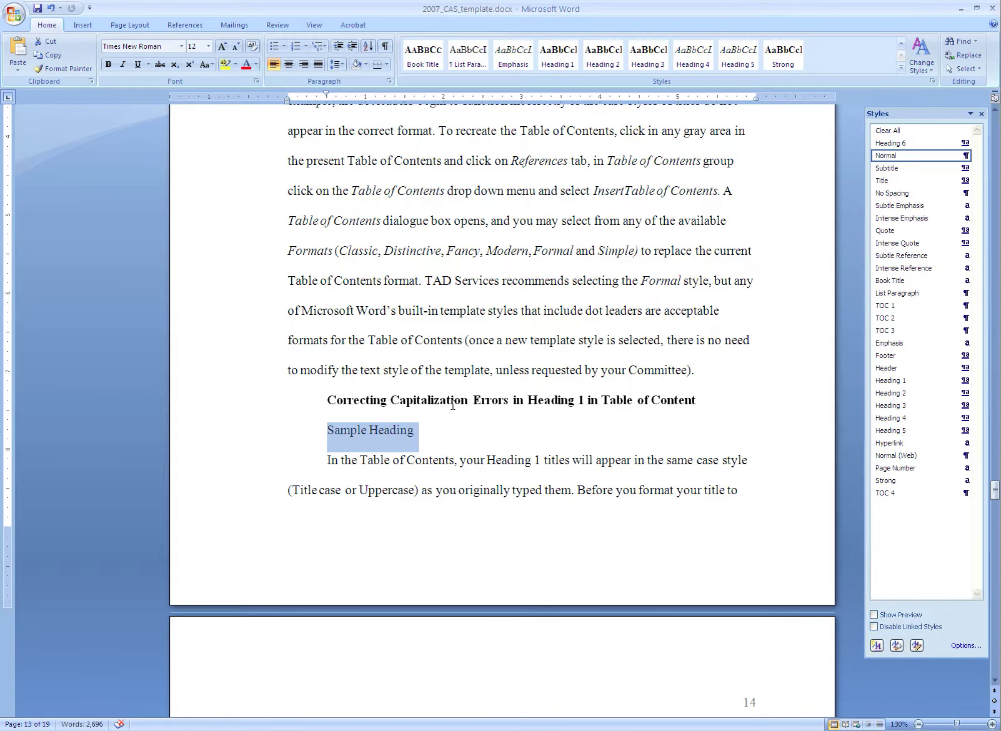
left_click(111, 65)
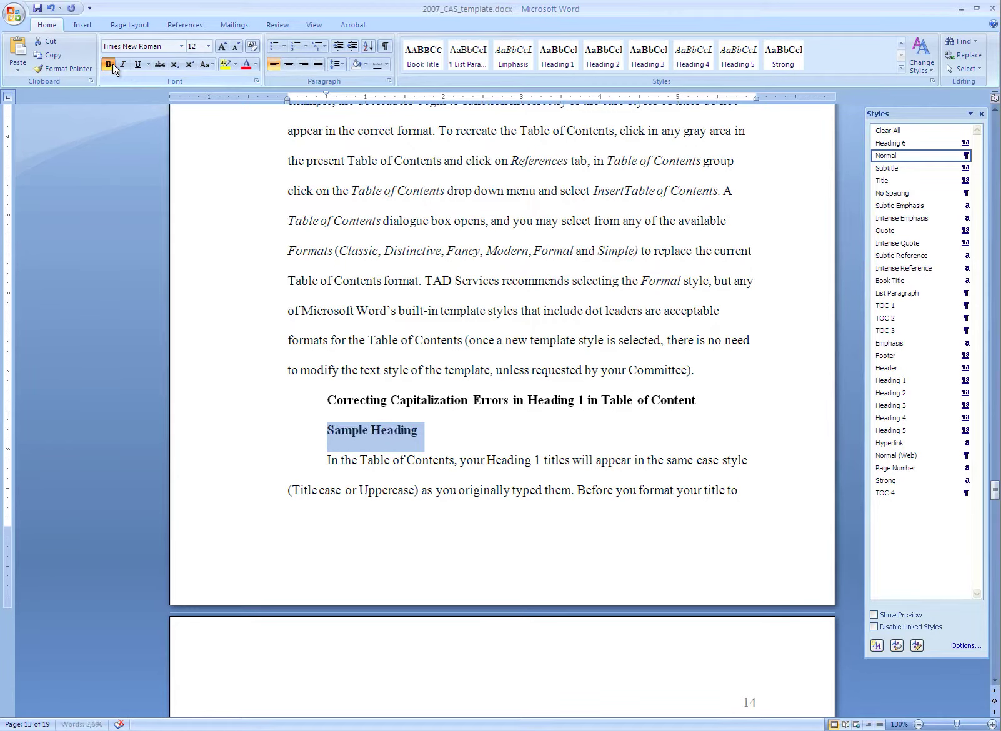
left_click(123, 64)
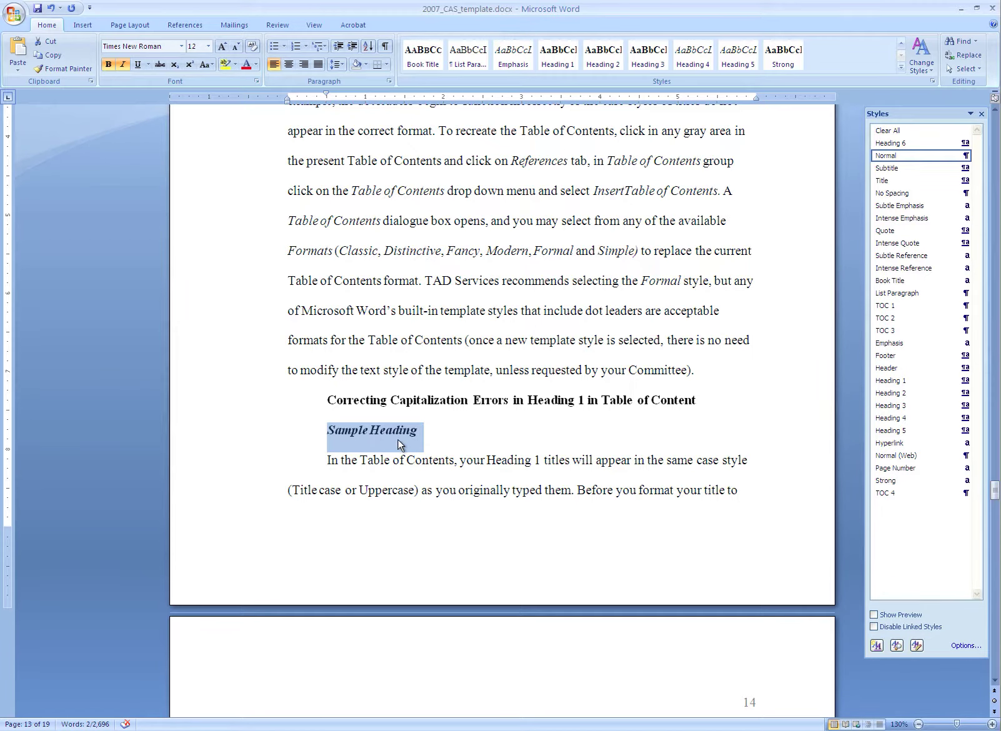
left_click(700, 63)
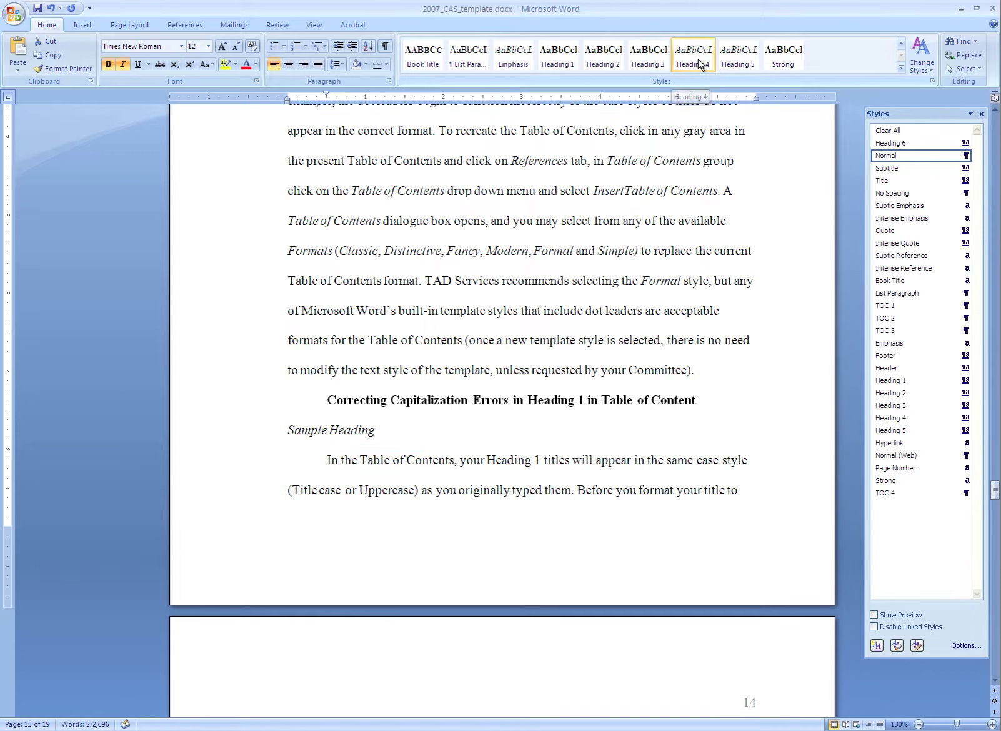
right_click(700, 62)
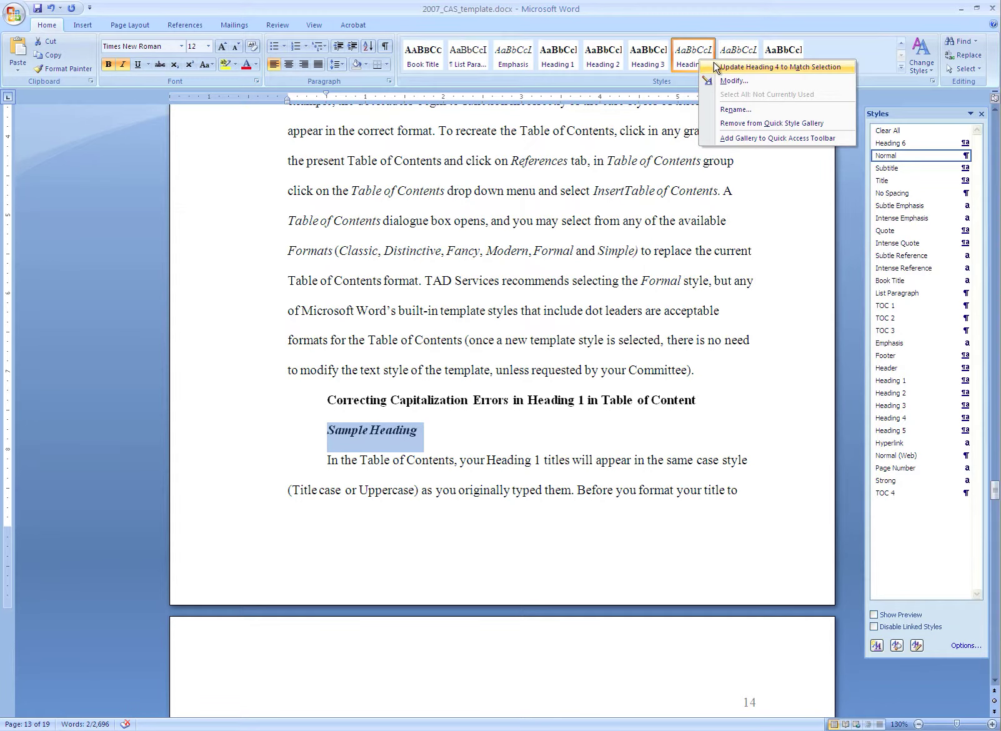
left_click(716, 67)
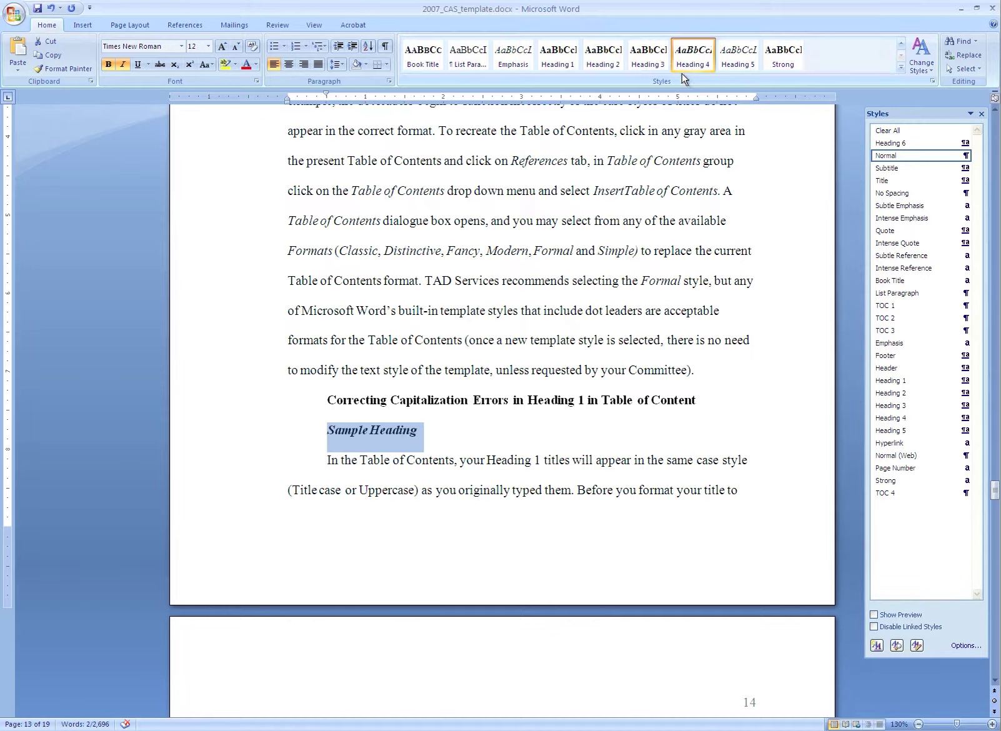
Add a tab-indented line reading "Another Sample Heading" below "Sample Heading".
left_click(487, 425)
key("Return")
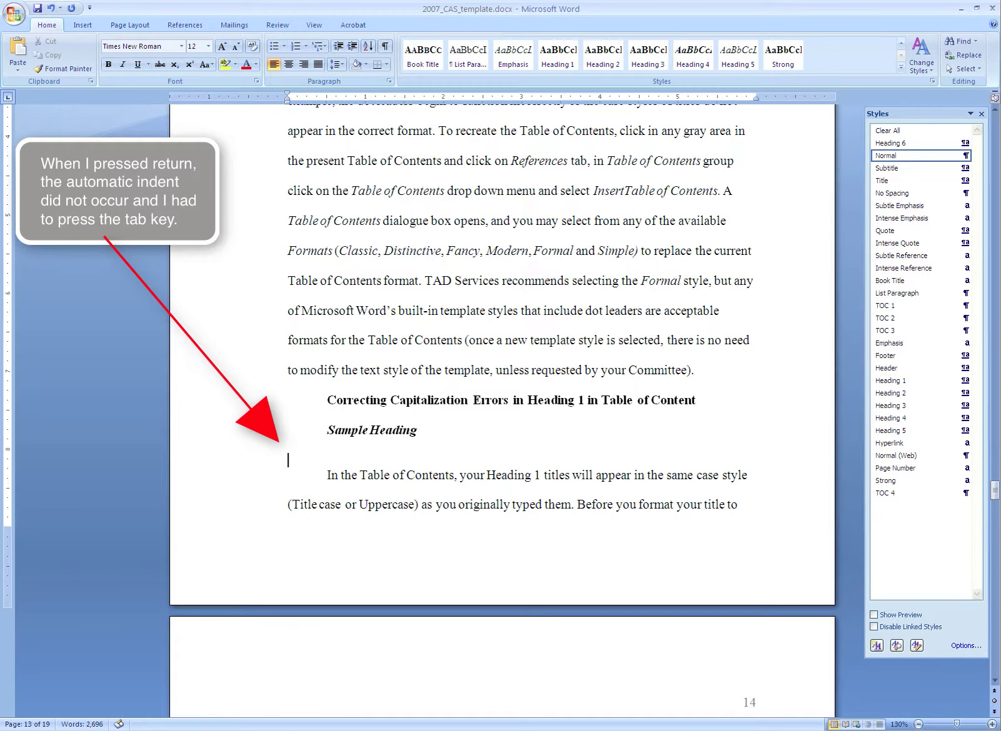
key("Tab")
type("Another Sample Heading")
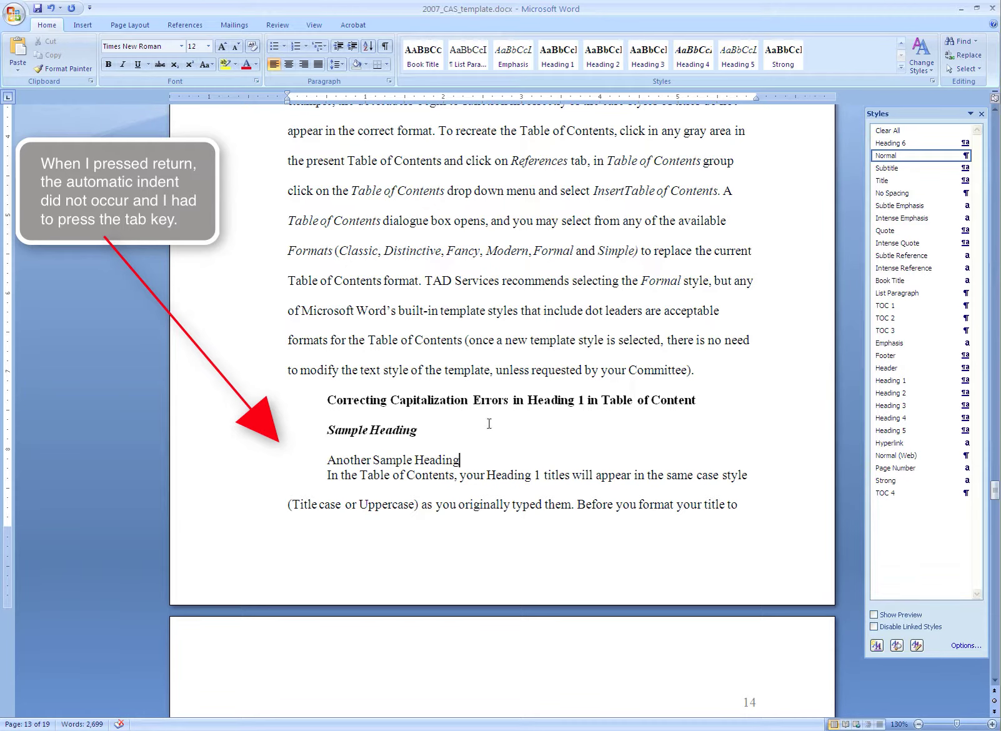
Italicize the "Another Sample Heading" line and replace its leading tab character with a first-line indent.
left_click(203, 464)
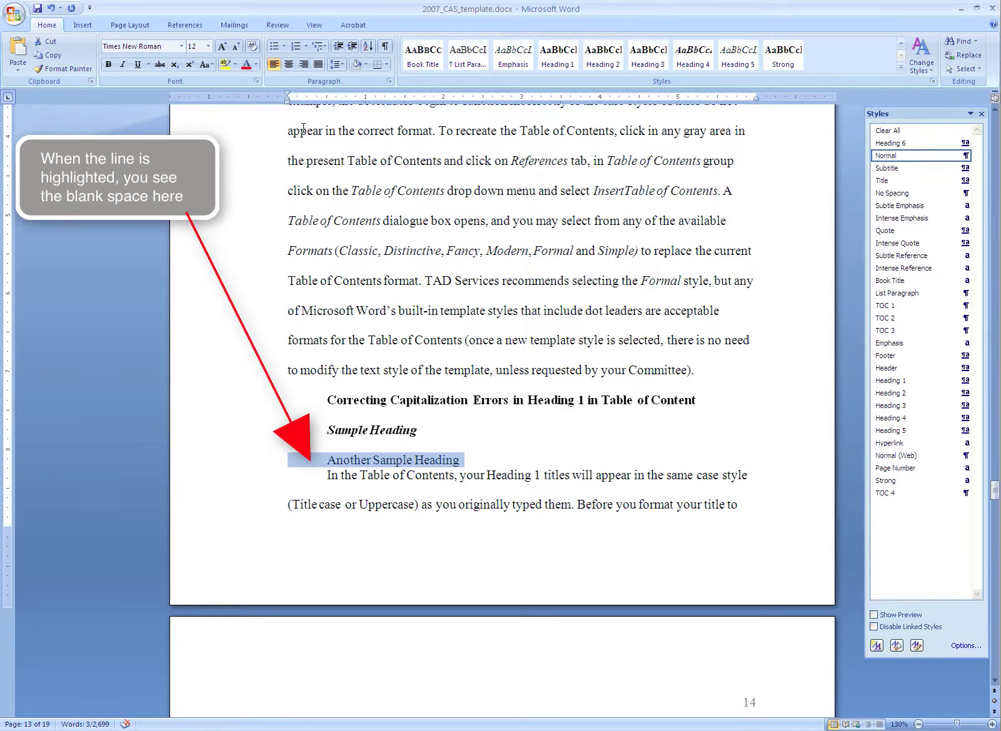
left_click(124, 65)
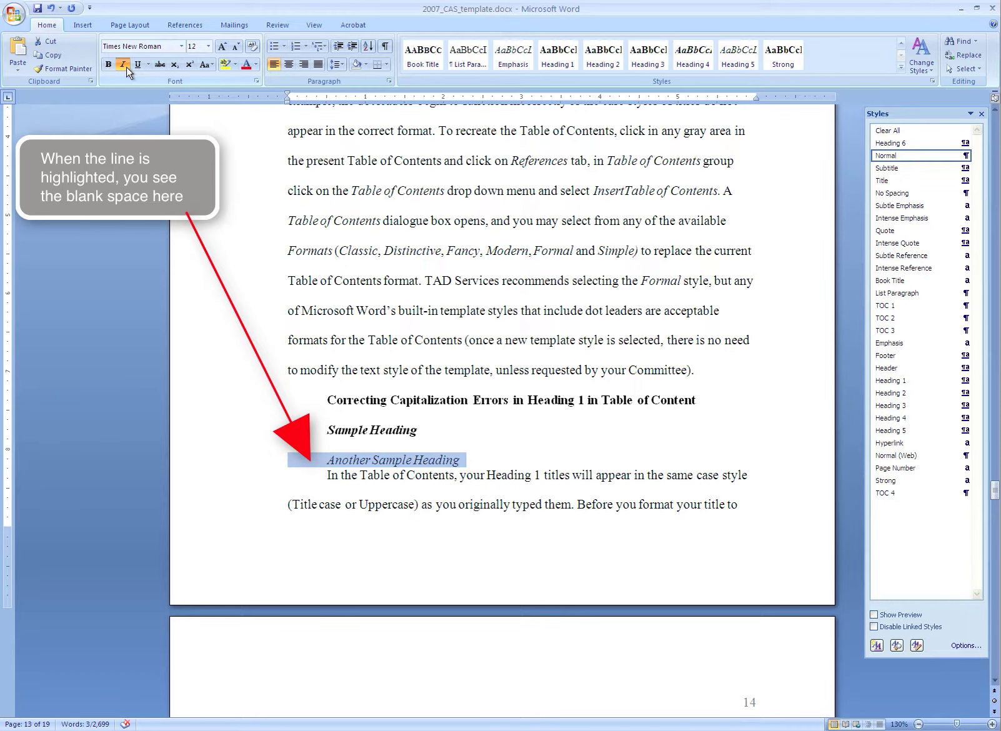
left_click(327, 459)
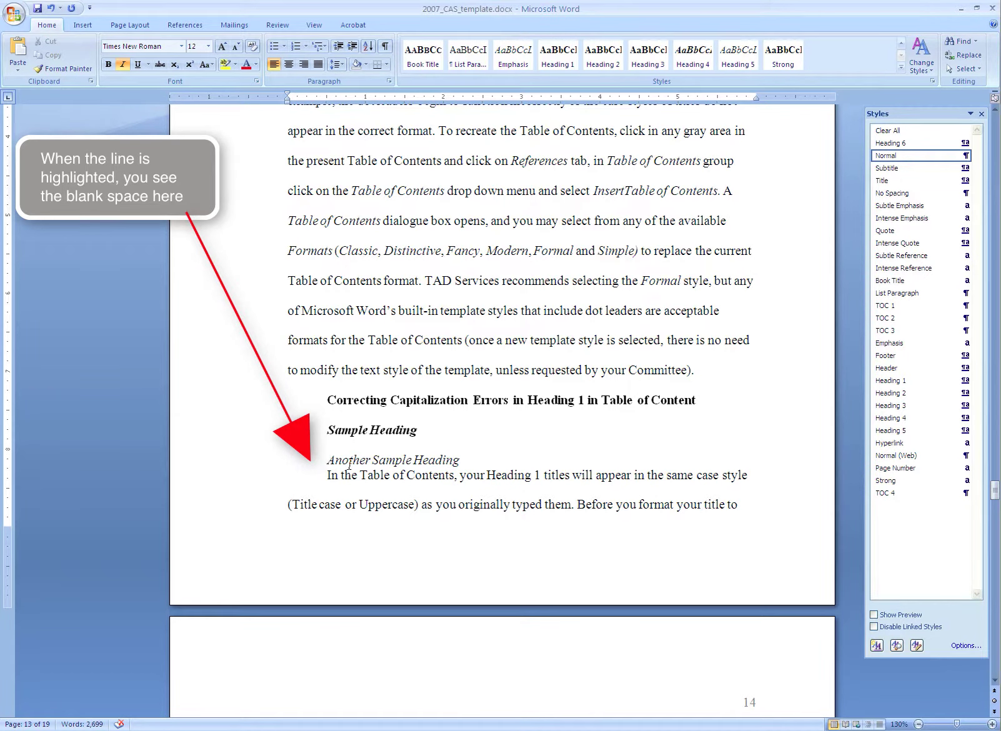
key("BackSpace")
key("Tab")
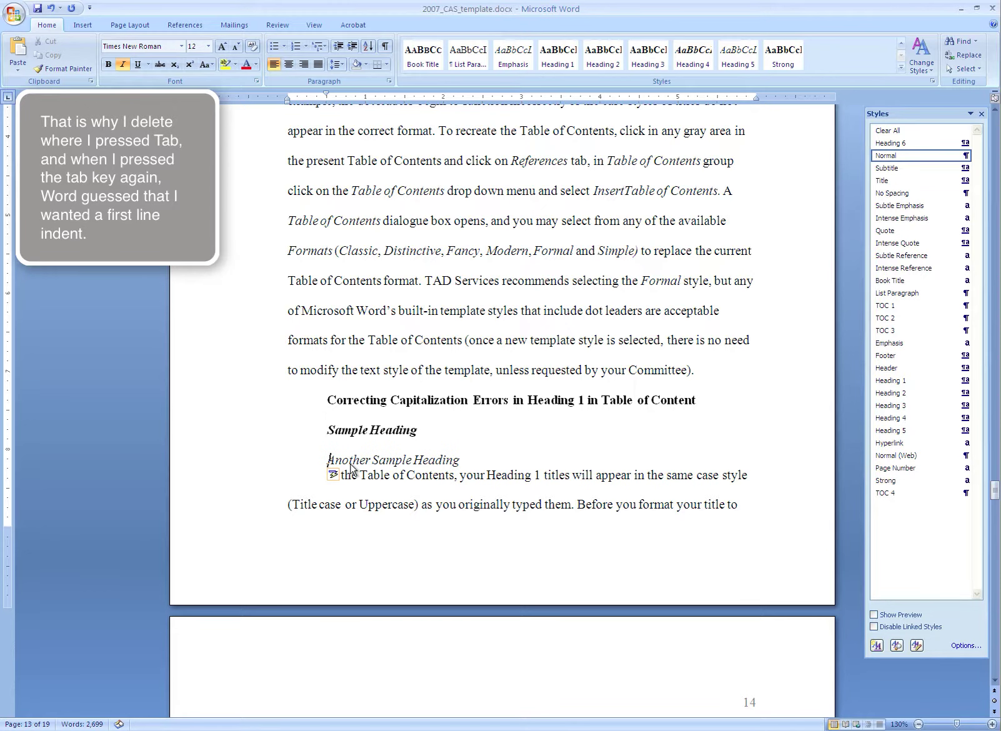
Update the Heading 5 style to match the italic, first-line-indented "Another Sample Heading" line.
left_click(206, 466)
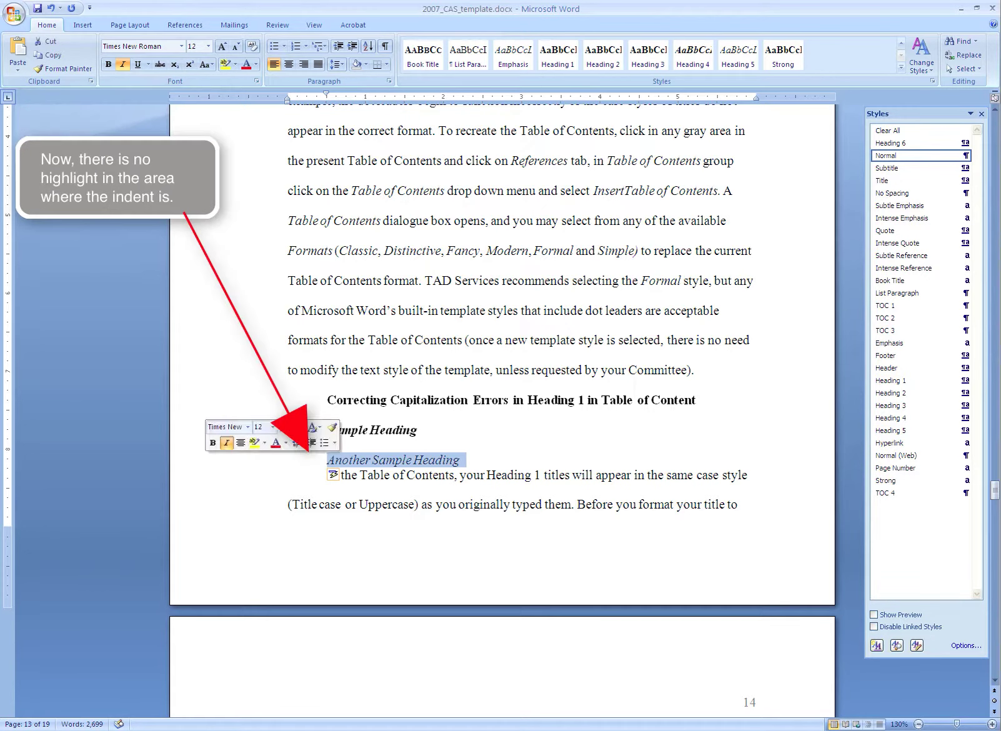
left_click(732, 54)
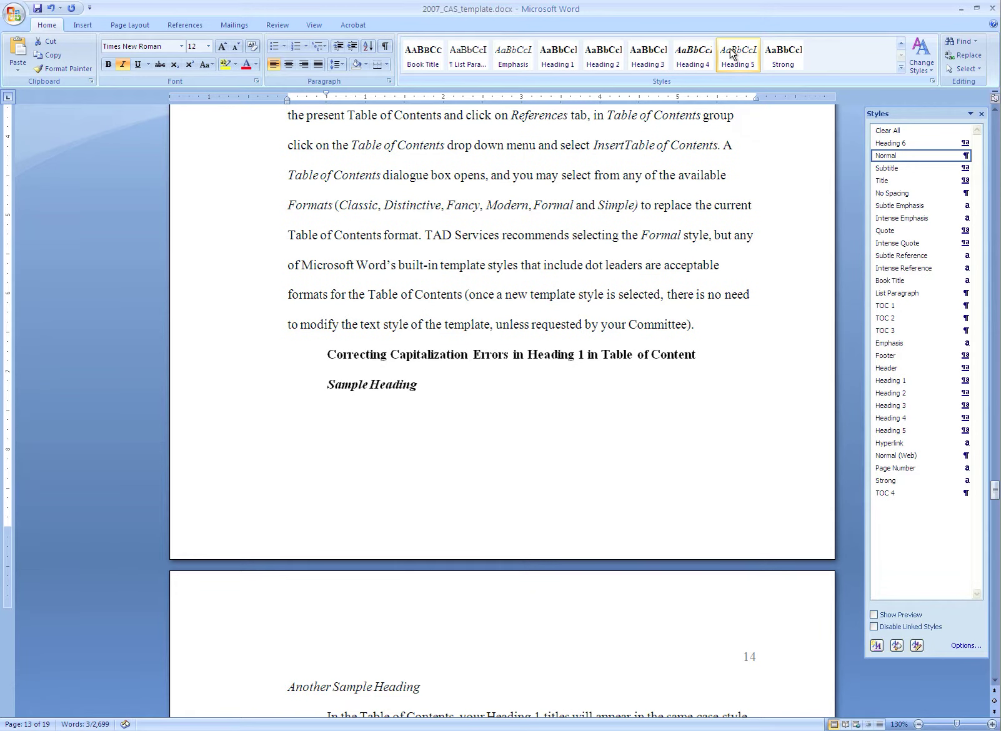
right_click(732, 54)
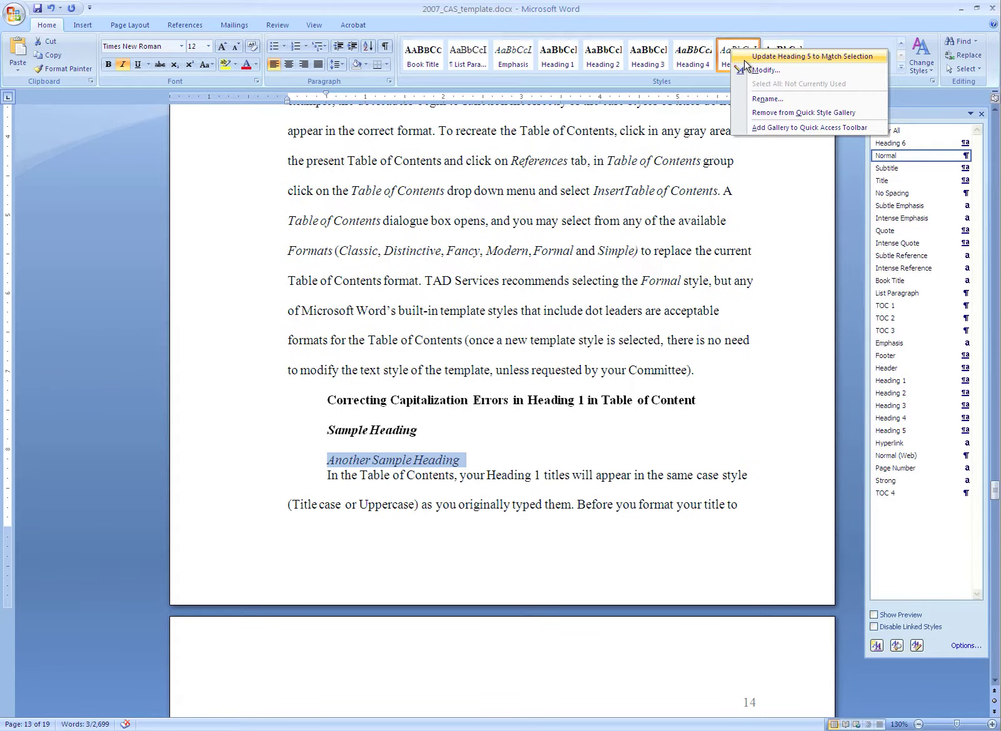
left_click(747, 56)
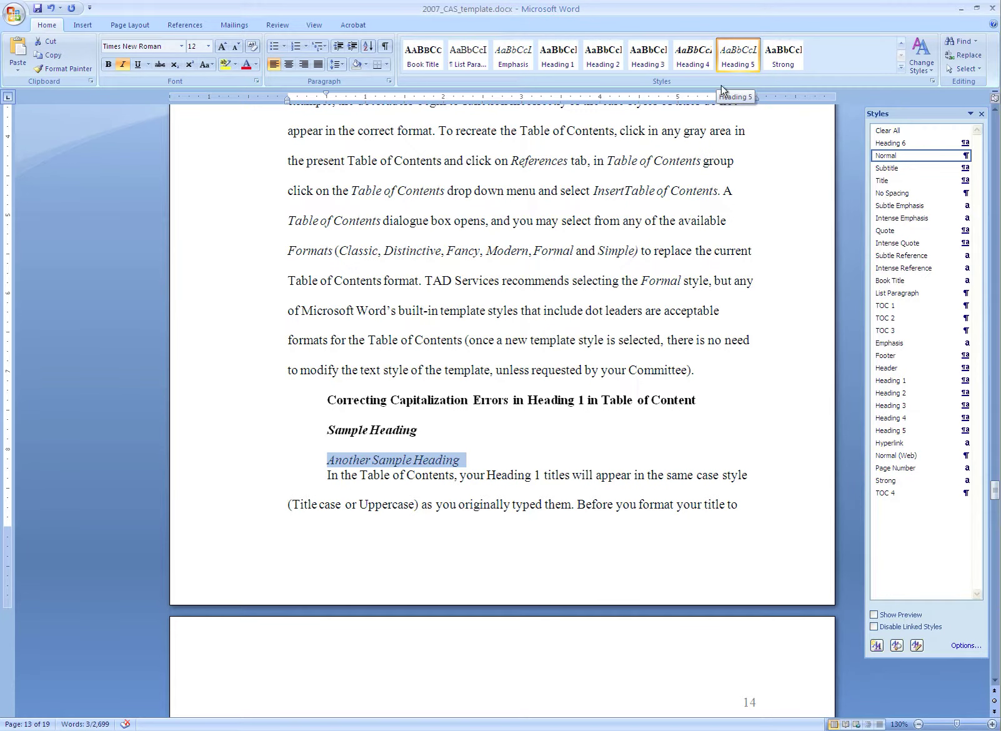
Modify the Heading 5 style to use double line spacing.
right_click(737, 55)
left_click(742, 75)
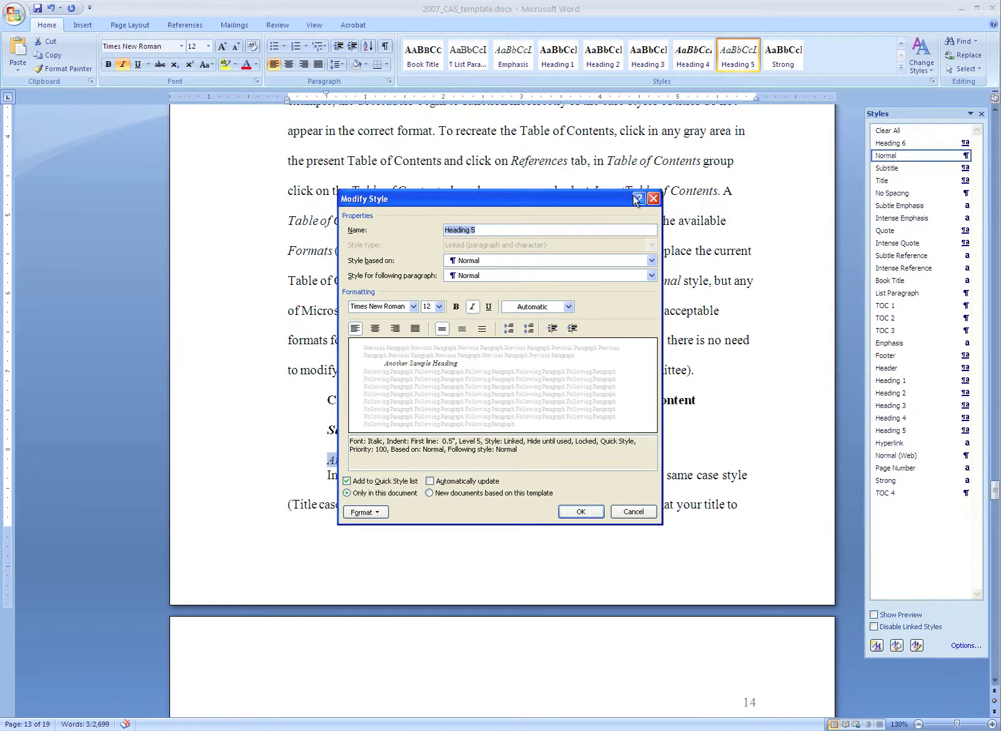
left_click(482, 329)
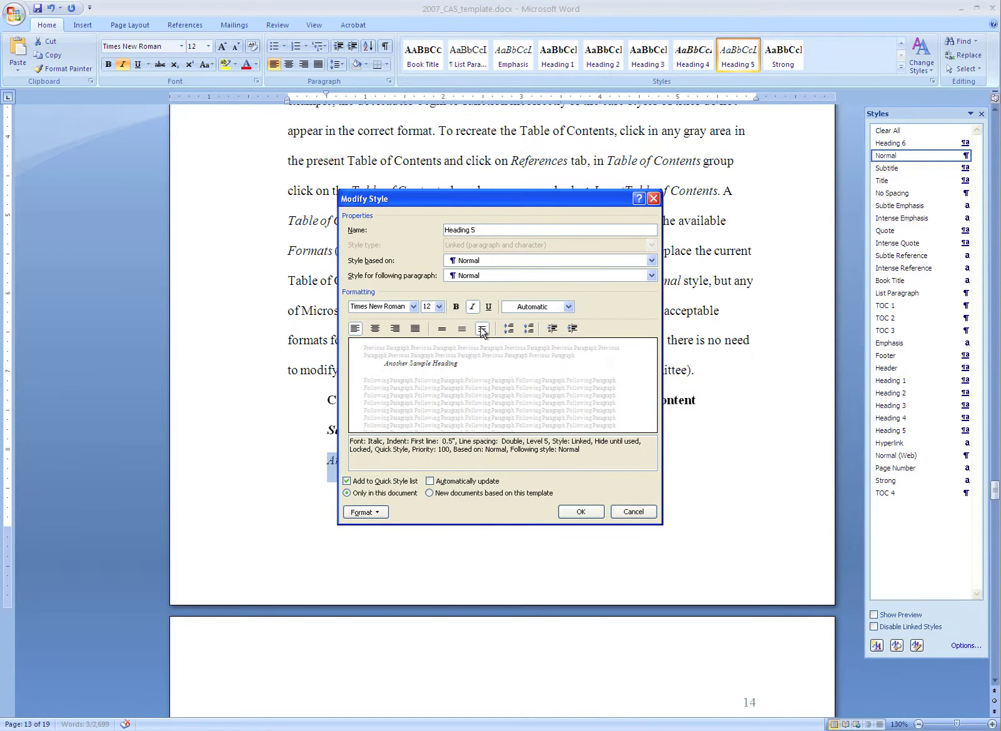
left_click(600, 510)
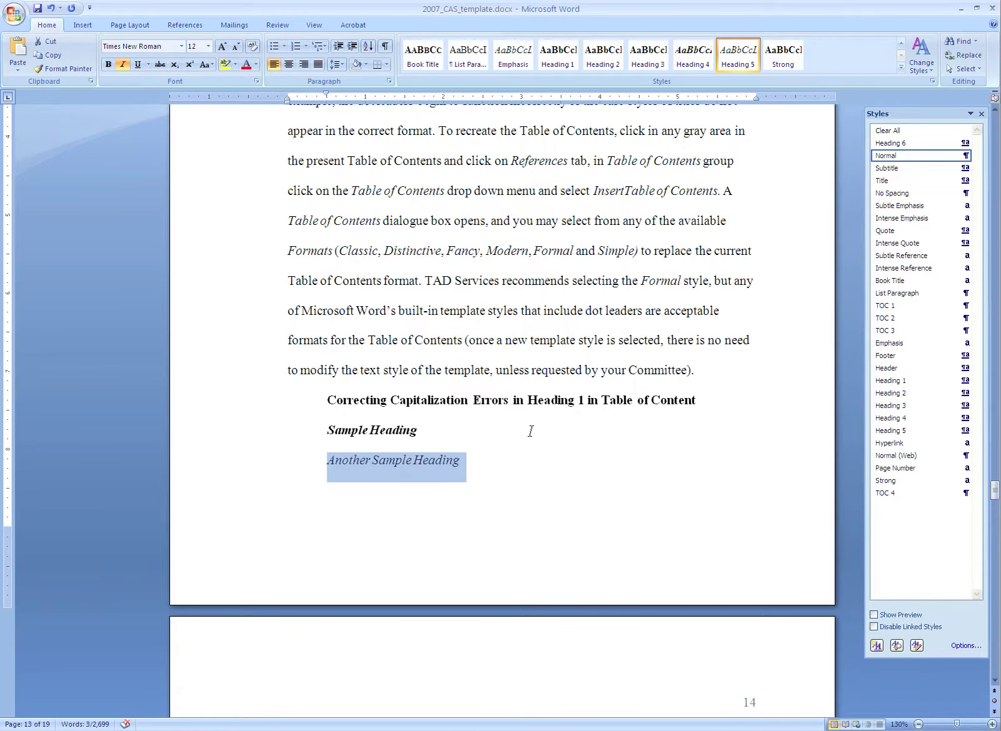
Try a page break before "Correcting Capitalization Errors in Heading 1 in Table of Content", and remove it again.
scroll(530, 426, "up", 3)
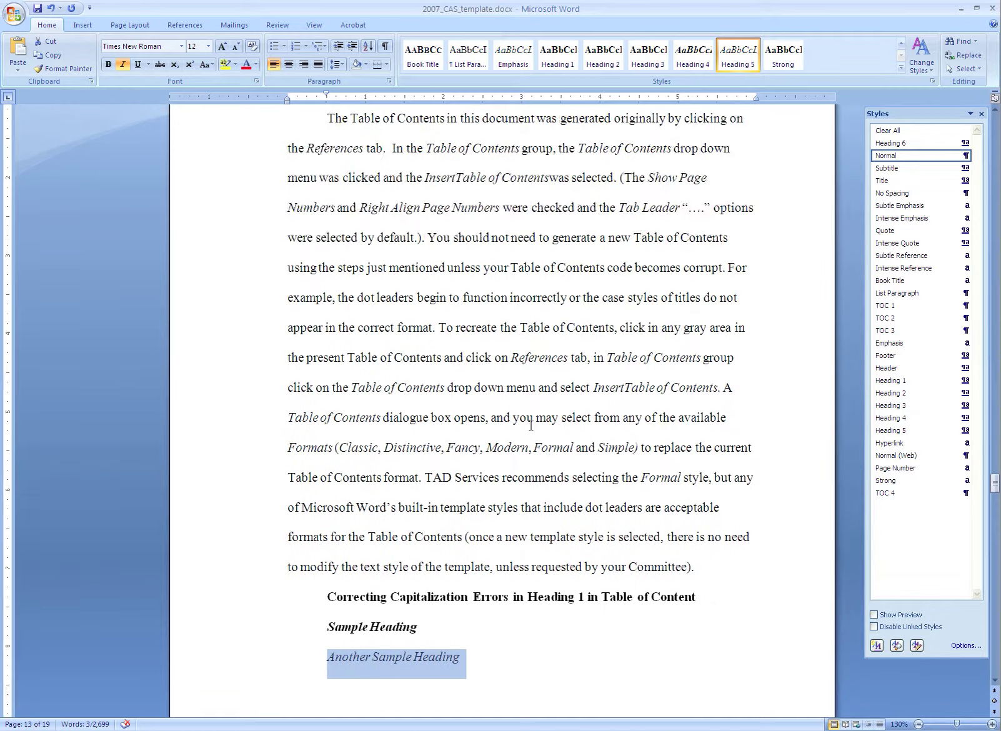
scroll(530, 425, "down", 6)
scroll(530, 425, "up", 3)
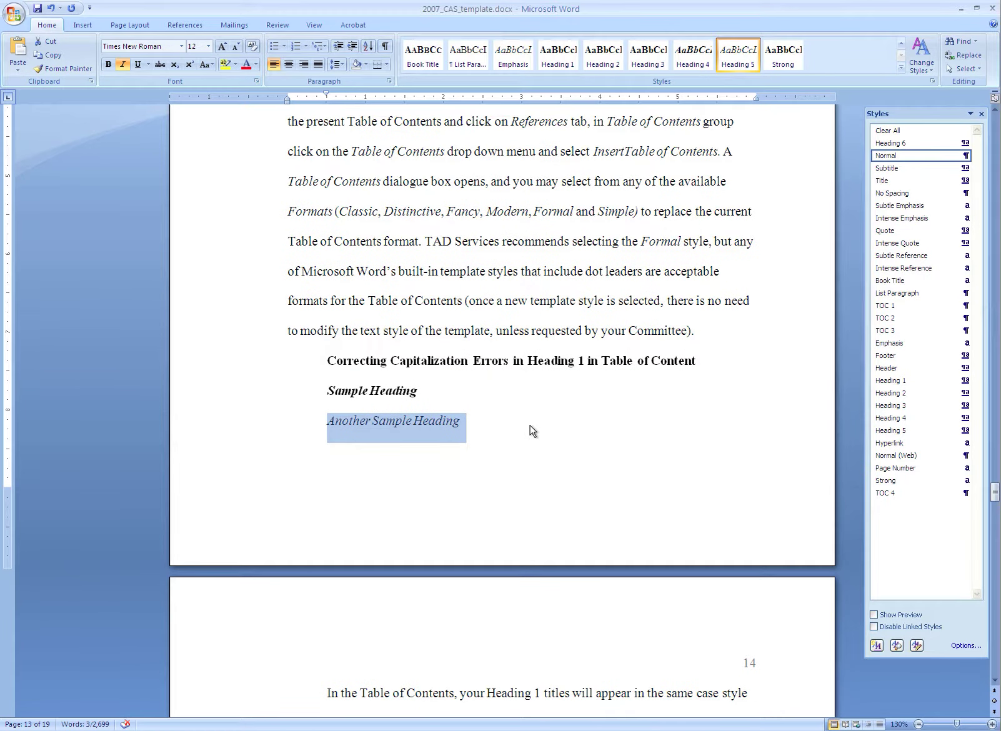
scroll(529, 425, "down", 2)
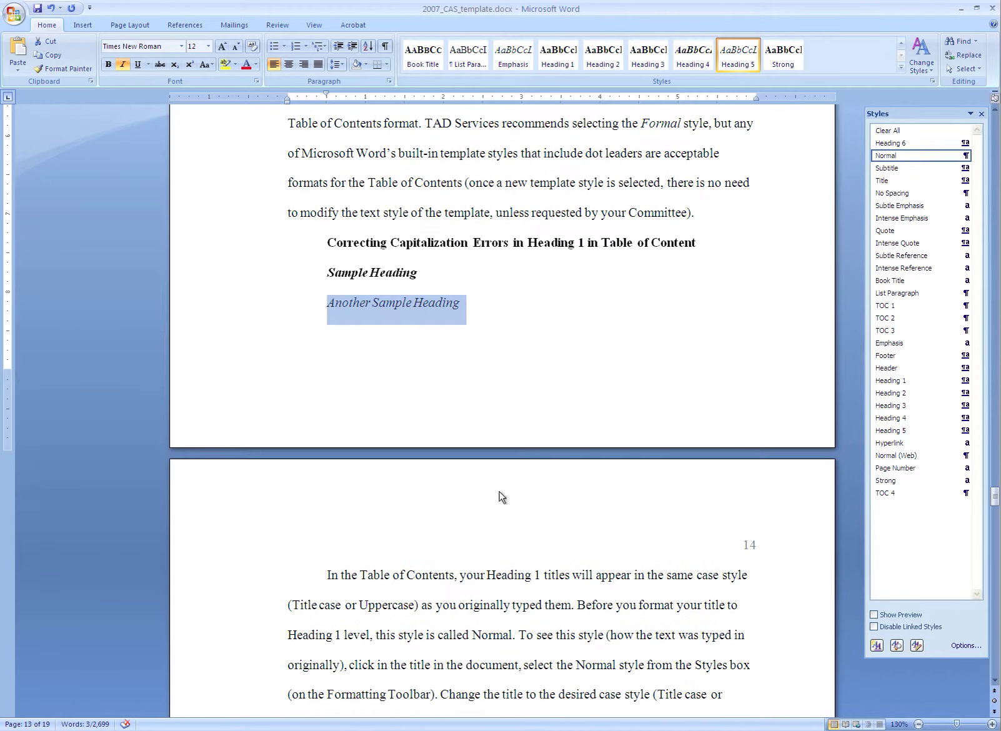
scroll(431, 540, "down", 5)
scroll(429, 539, "up", 5)
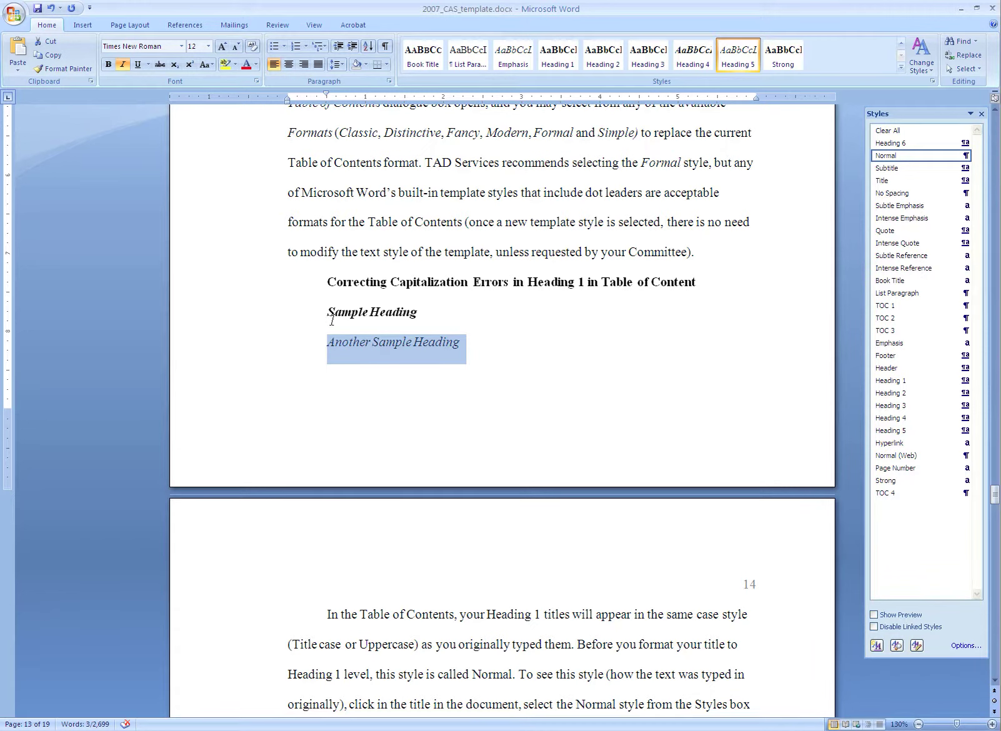
left_click(324, 287)
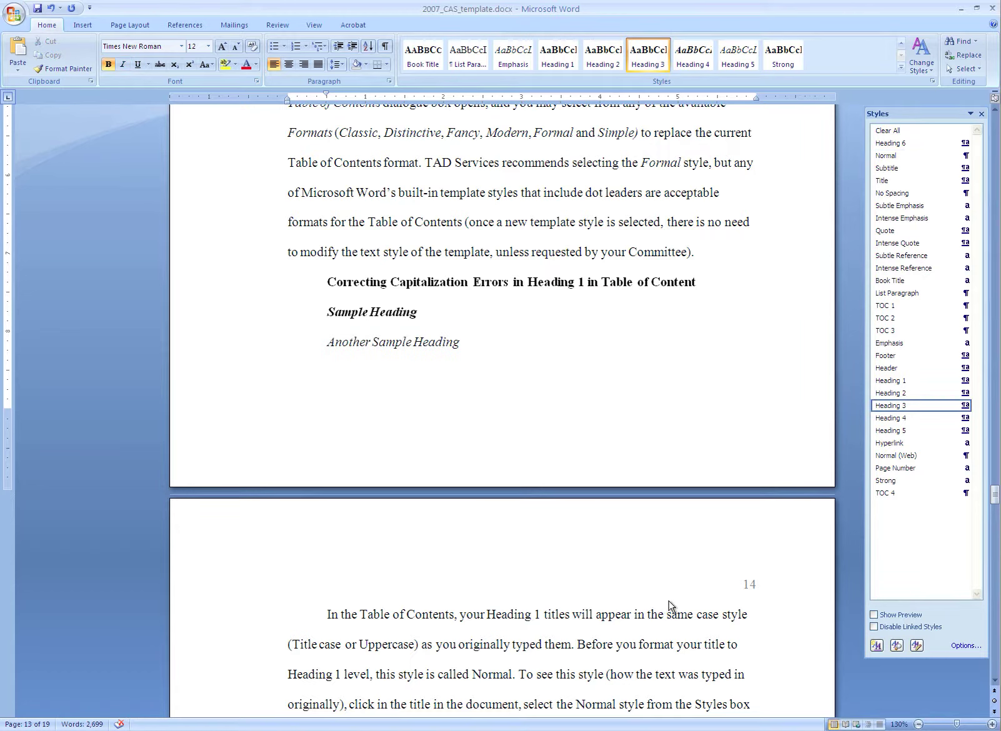
key("ctrl+Return")
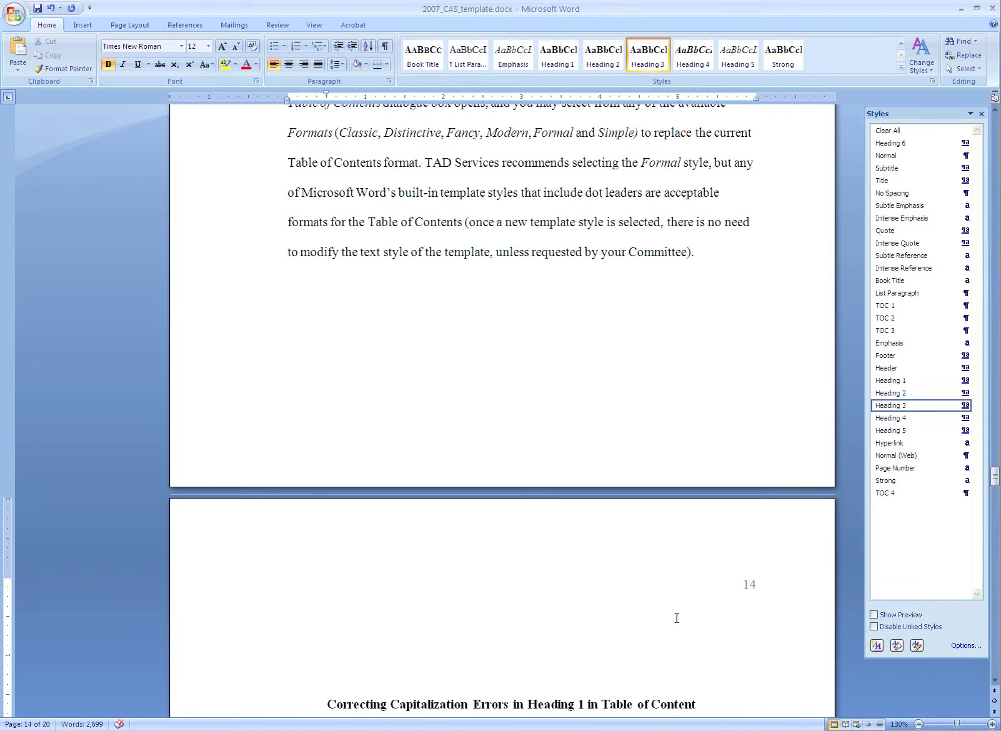
scroll(438, 550, "down", 1)
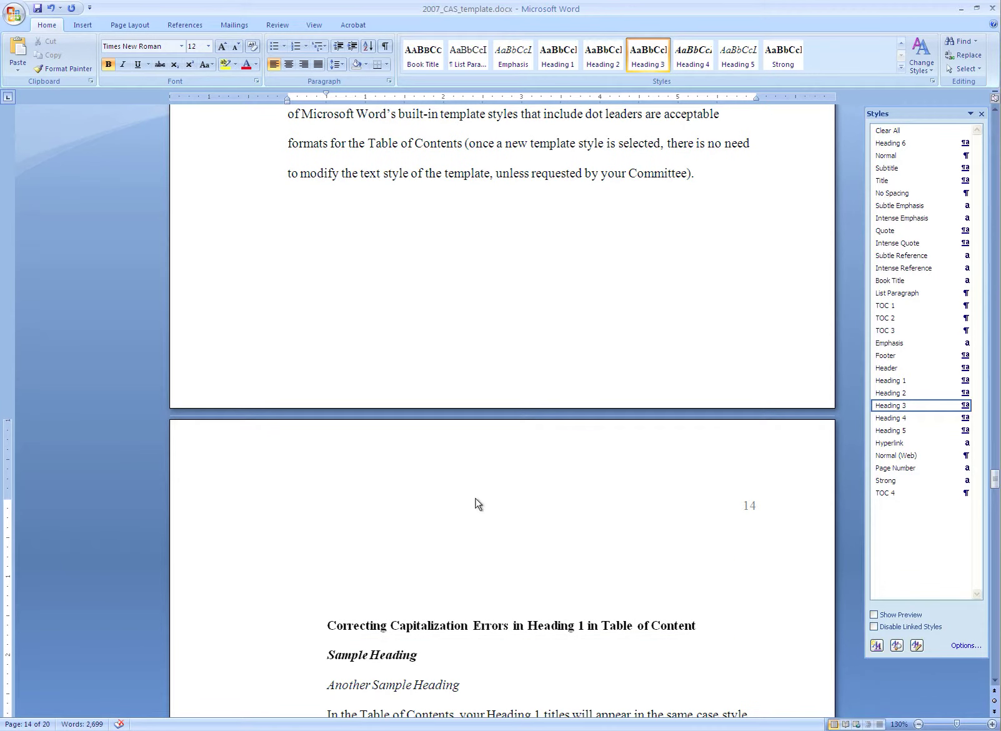
key("BackSpace")
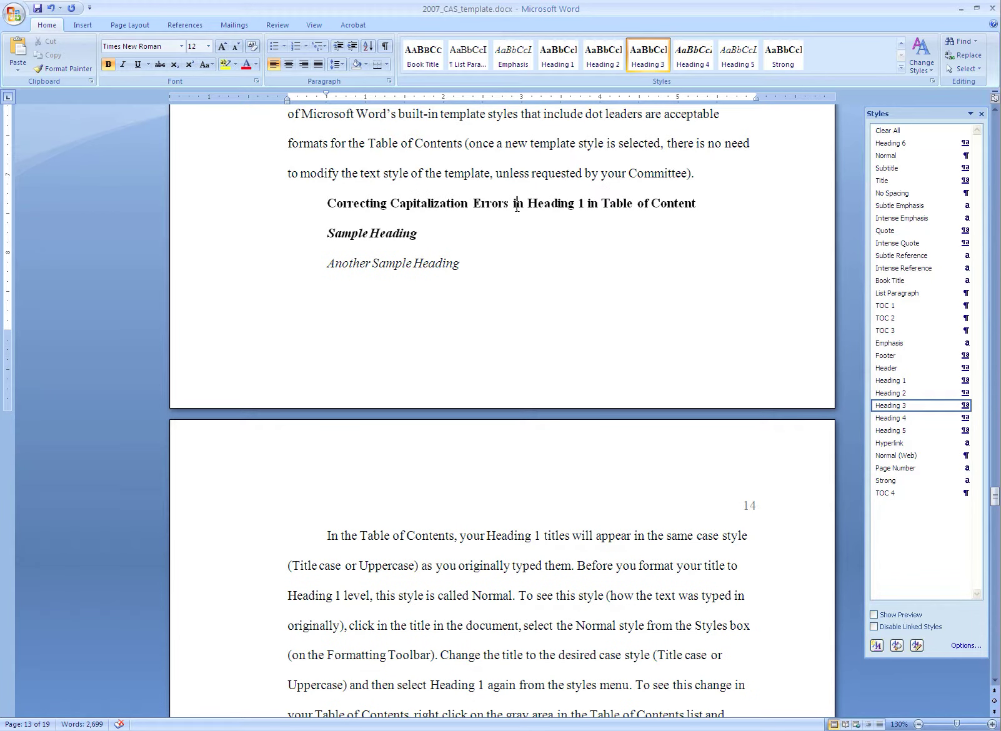
Check the Heading 3 style's paragraph pagination settings for the Keep with next option.
right_click(643, 56)
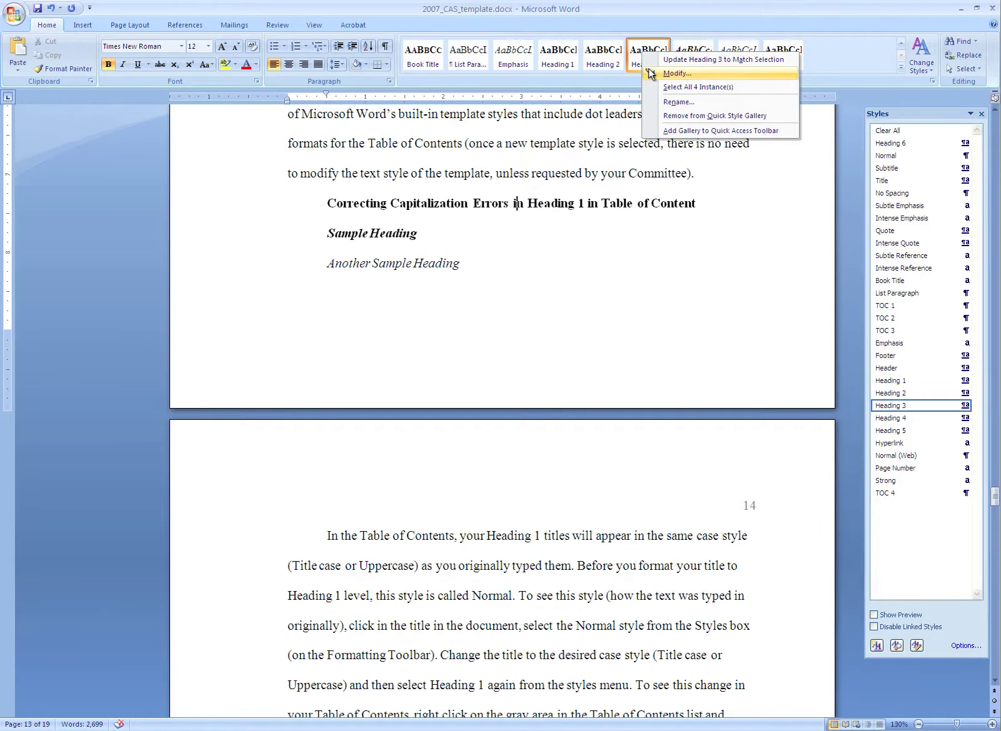
left_click(654, 74)
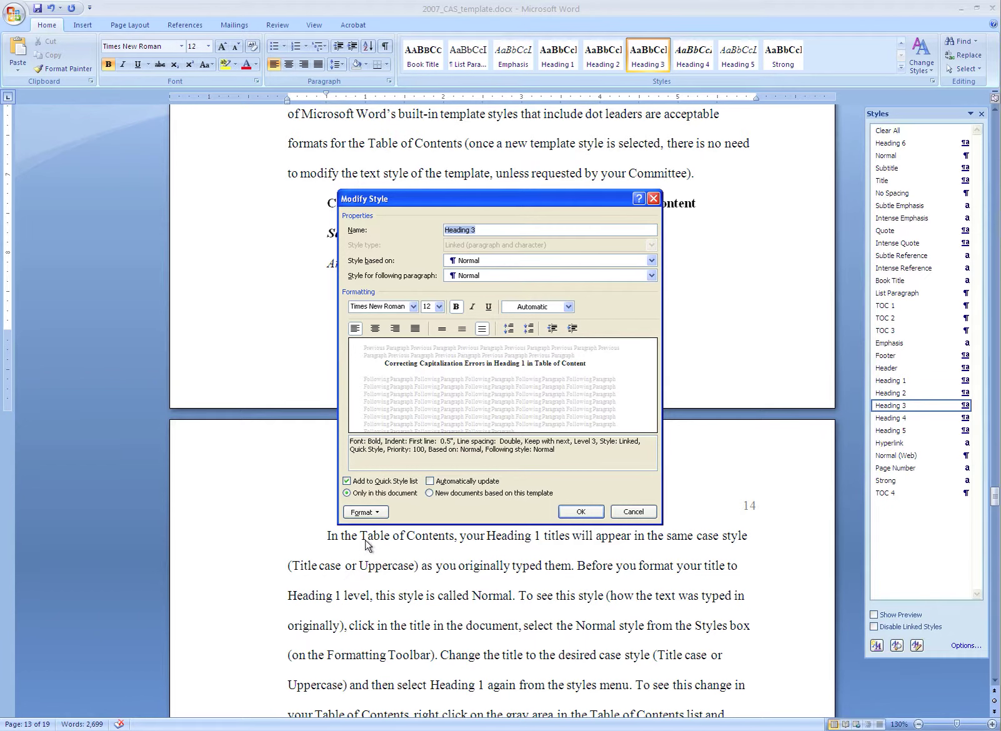
left_click(381, 515)
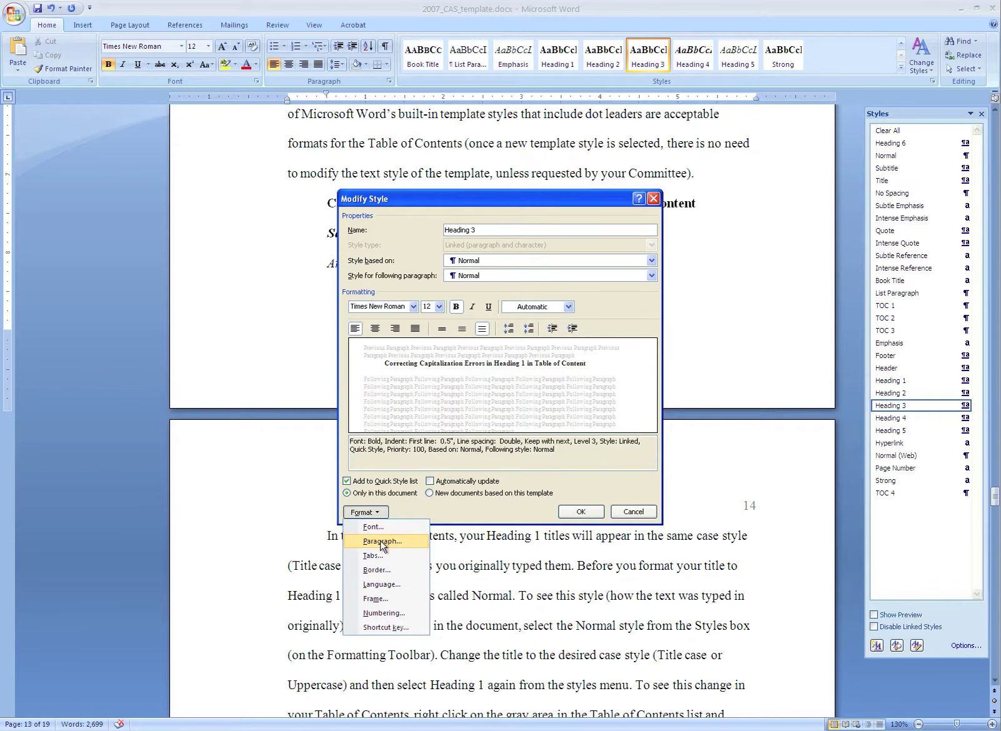
left_click(382, 542)
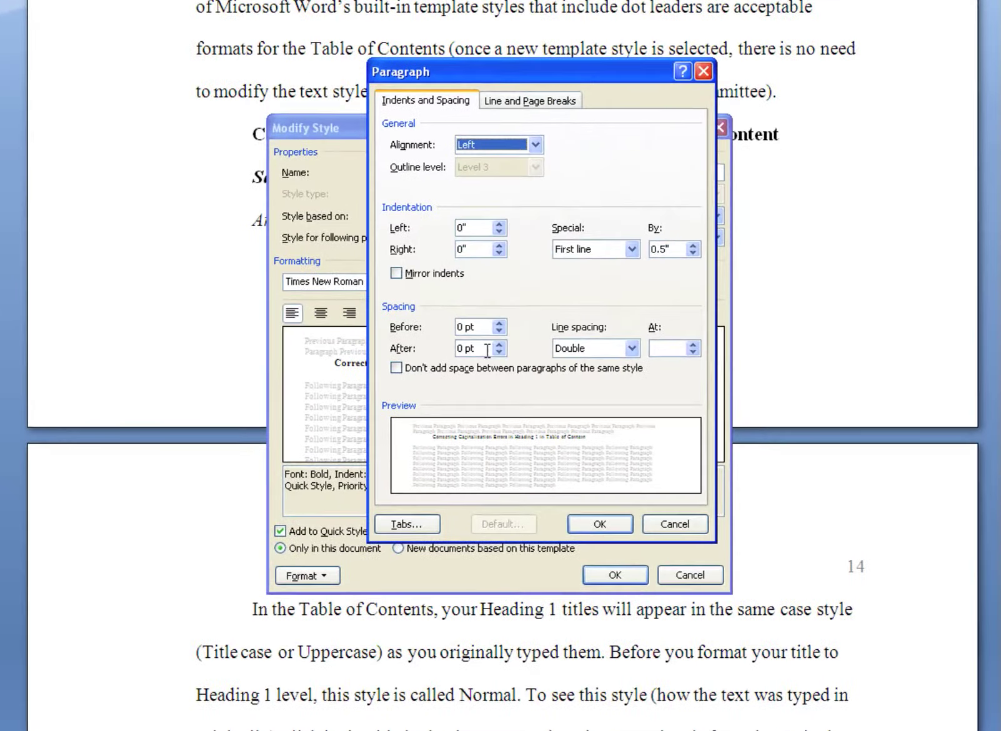
left_click(540, 100)
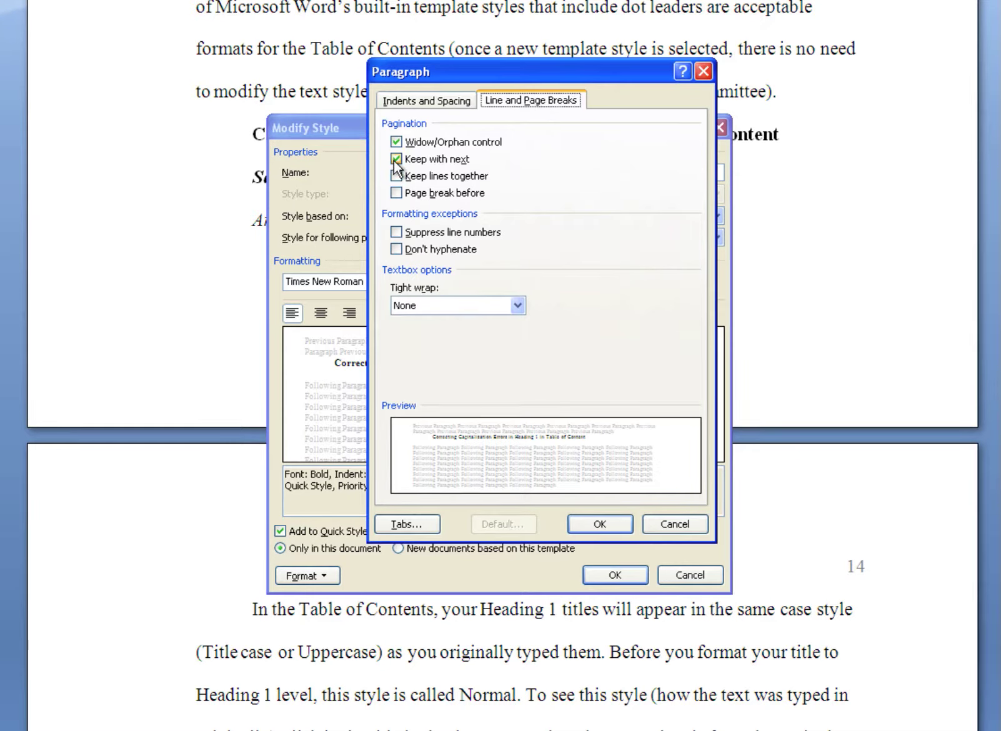
left_click(604, 533)
left_click(611, 569)
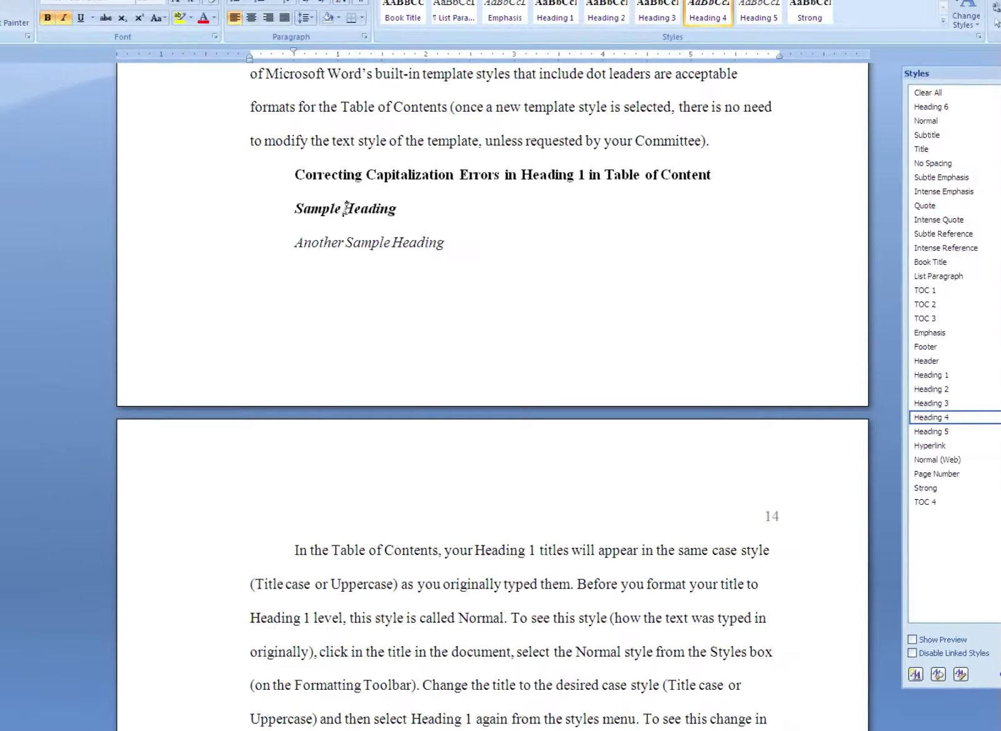
Enable Keep with next in the paragraph settings of the Heading 4 style.
right_click(708, 15)
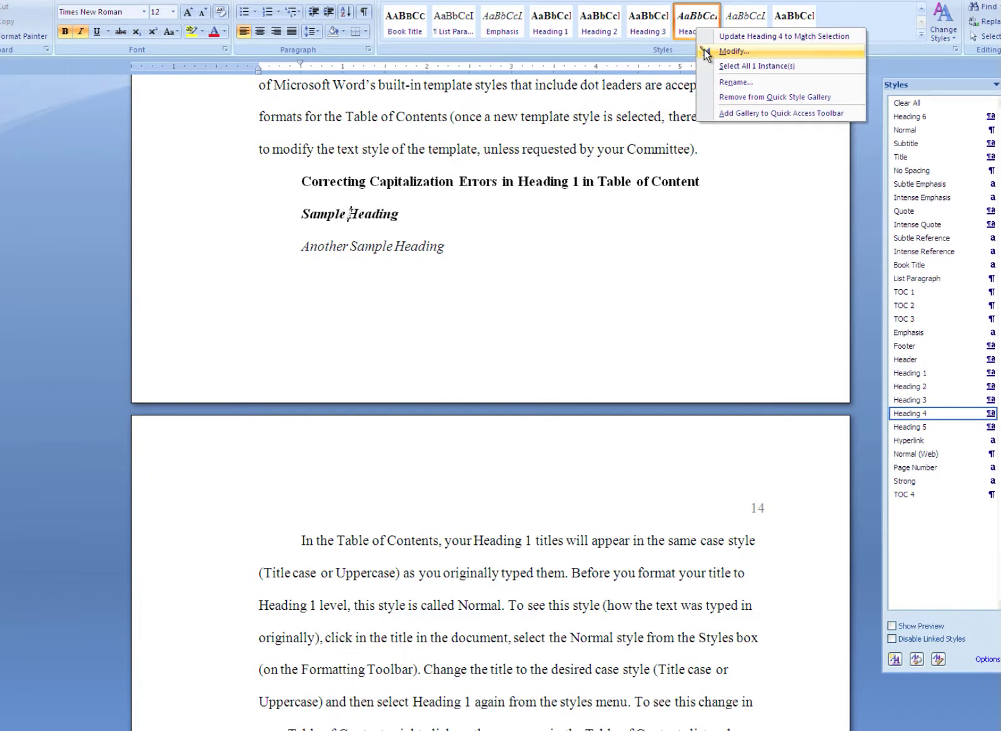
left_click(707, 53)
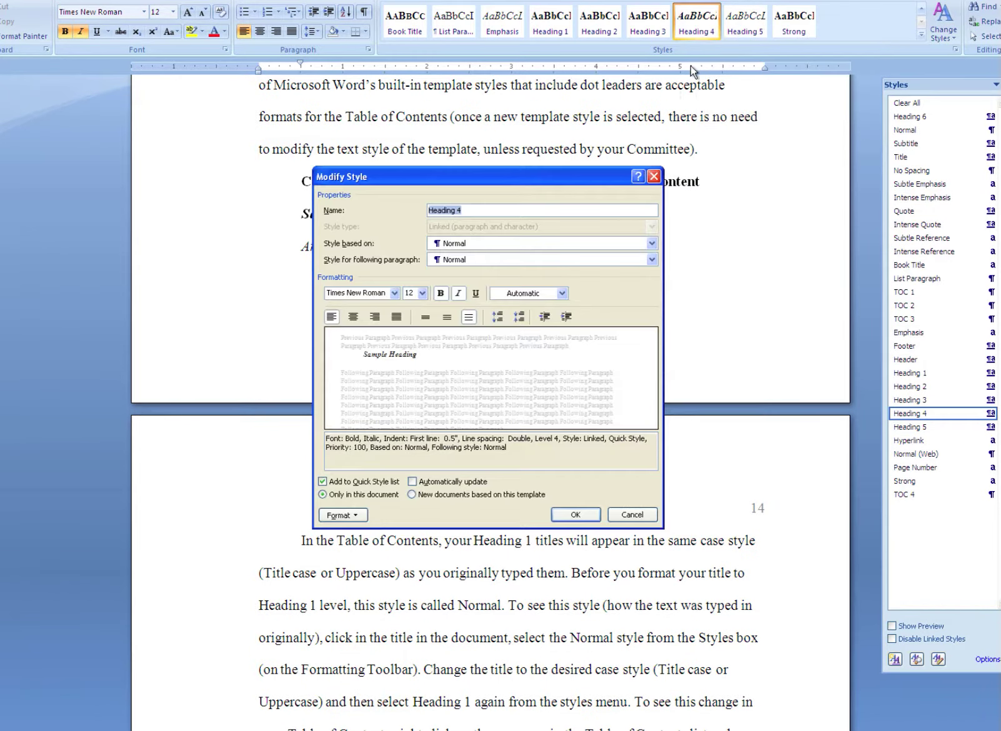
left_click(330, 515)
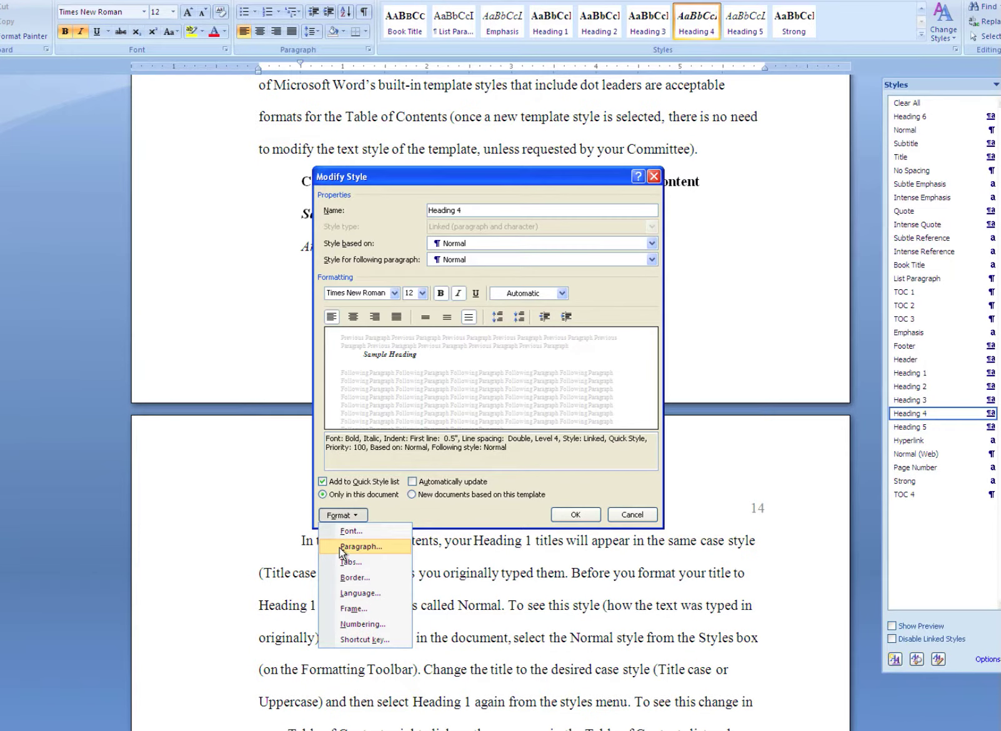
left_click(339, 548)
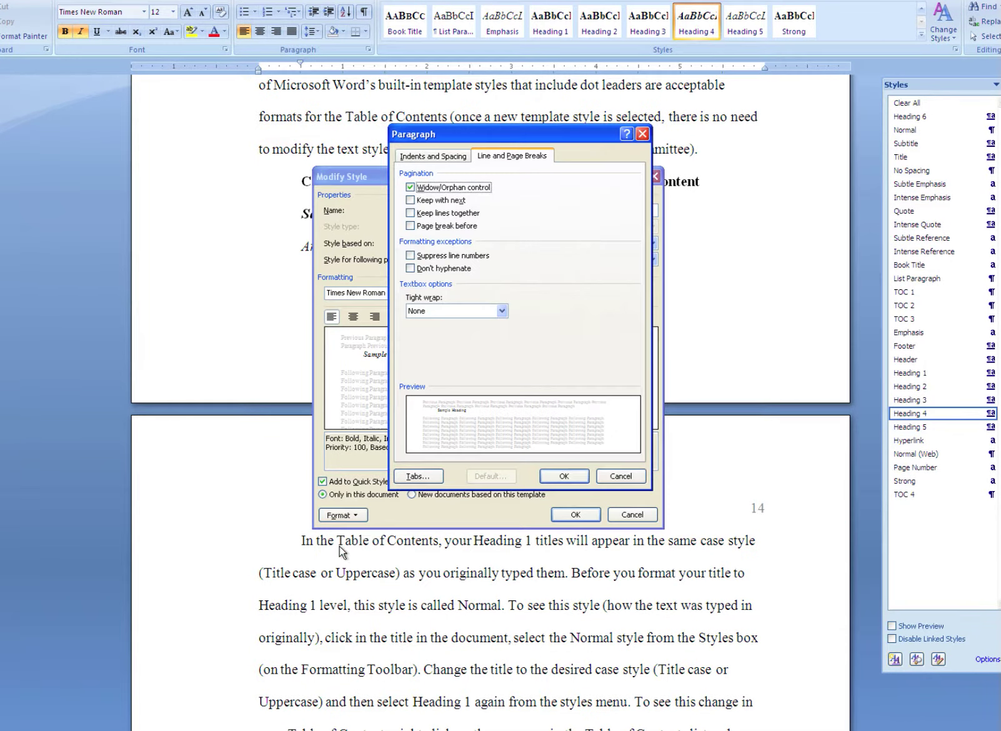
left_click(411, 200)
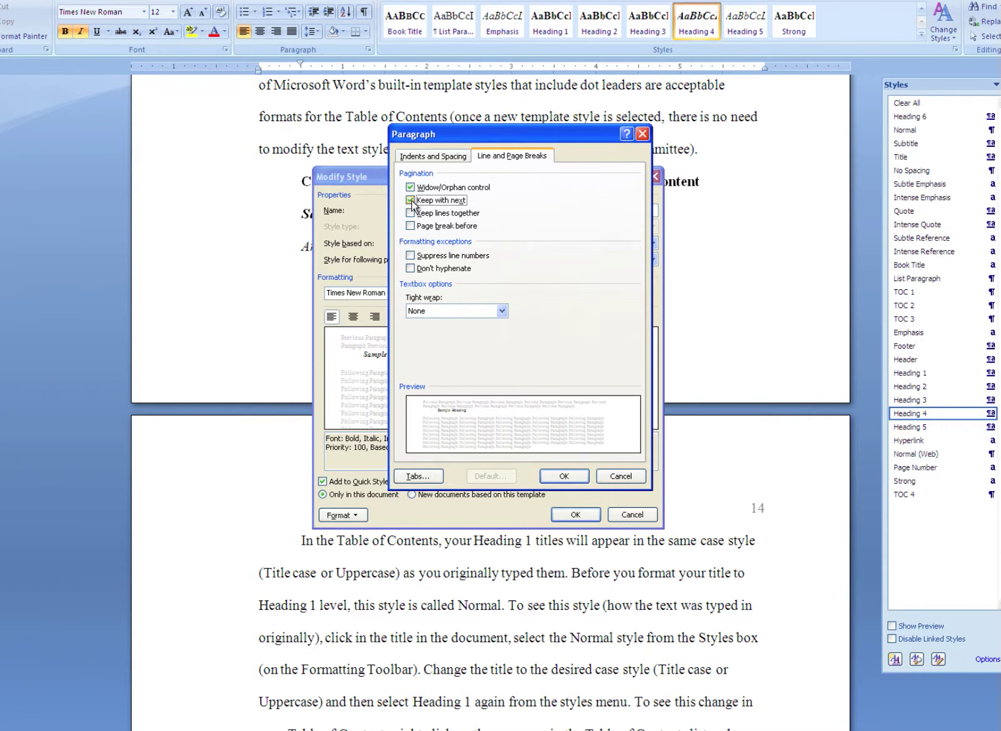
left_click(564, 477)
left_click(576, 515)
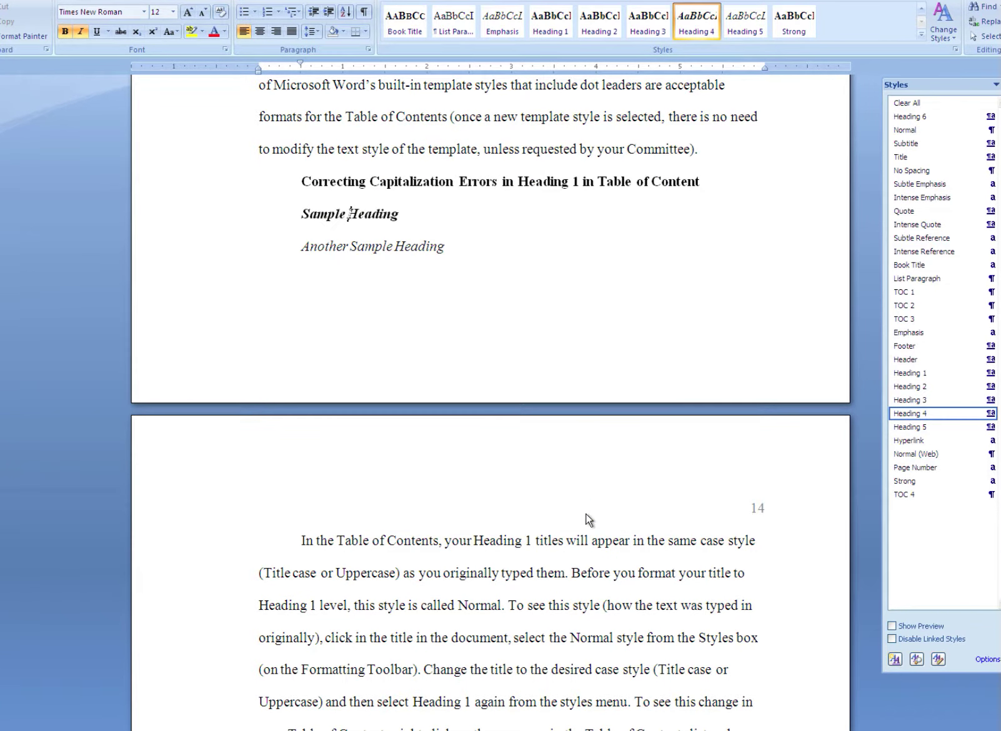
Enable Keep with next in the Heading 5 style's paragraph settings, and view the headings on page 14.
left_click(345, 247)
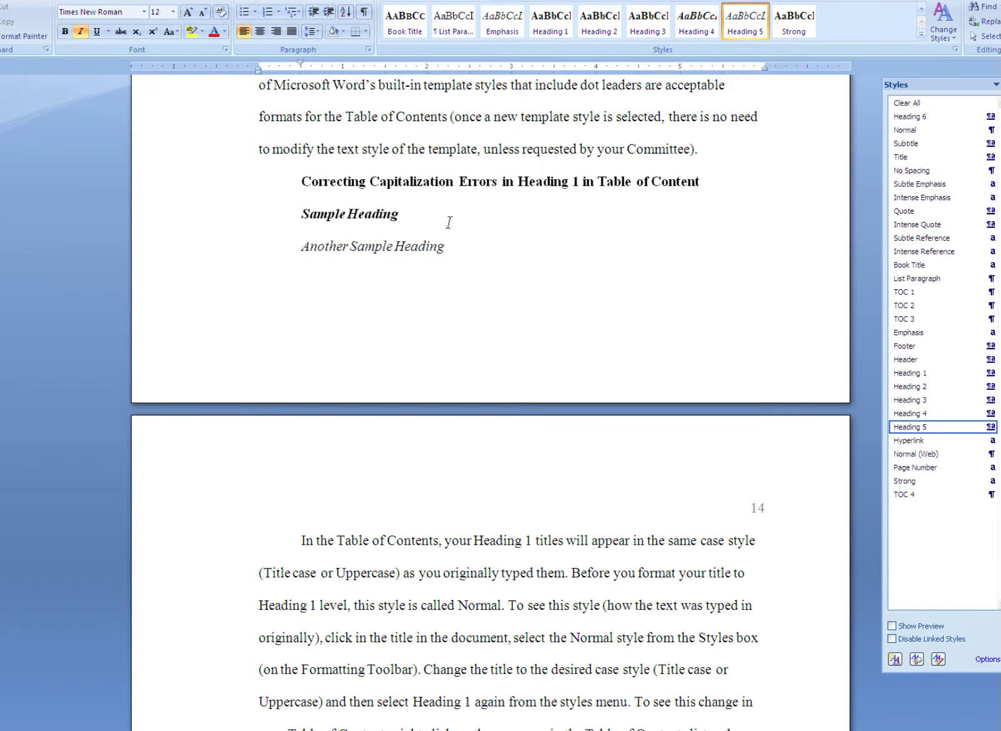
right_click(745, 23)
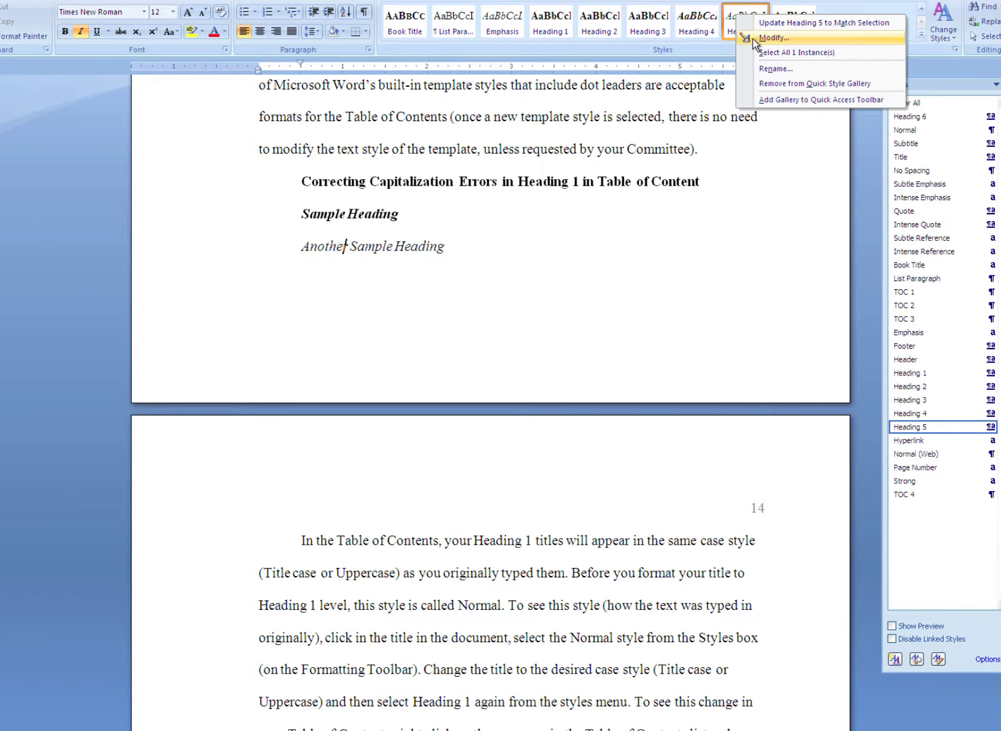
left_click(758, 37)
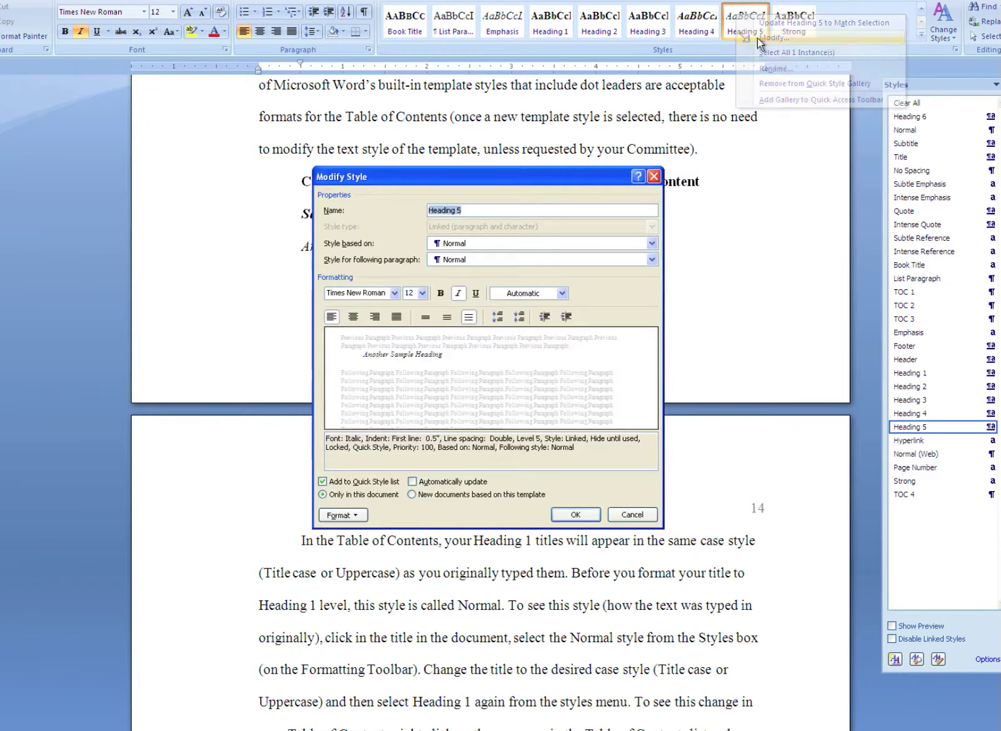
left_click(363, 516)
left_click(379, 547)
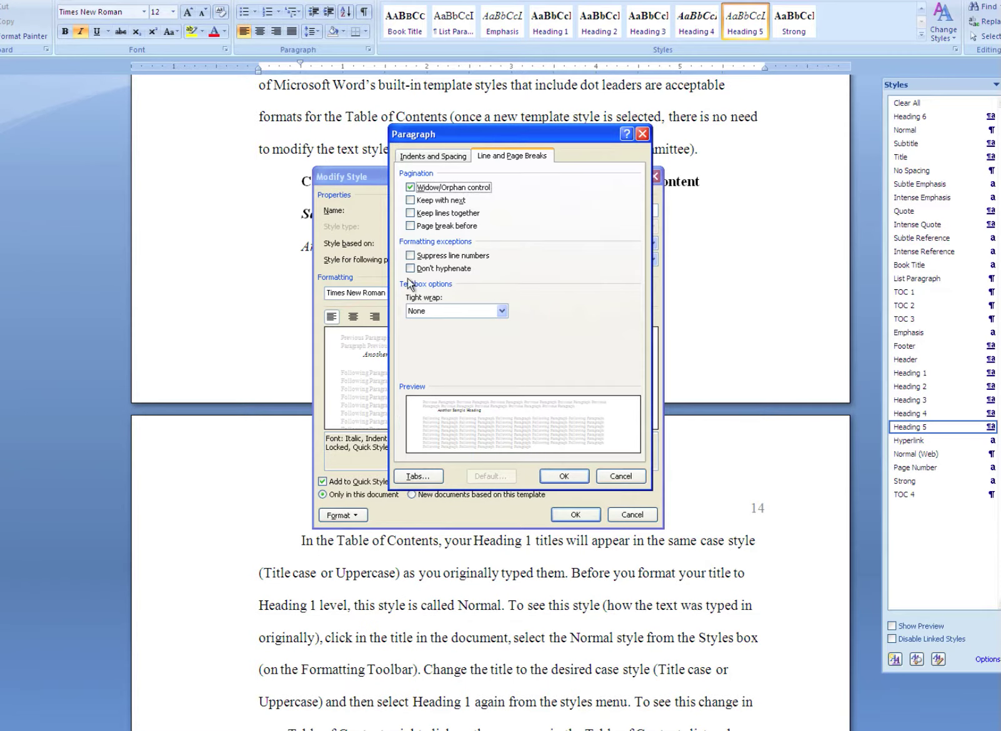
left_click(411, 200)
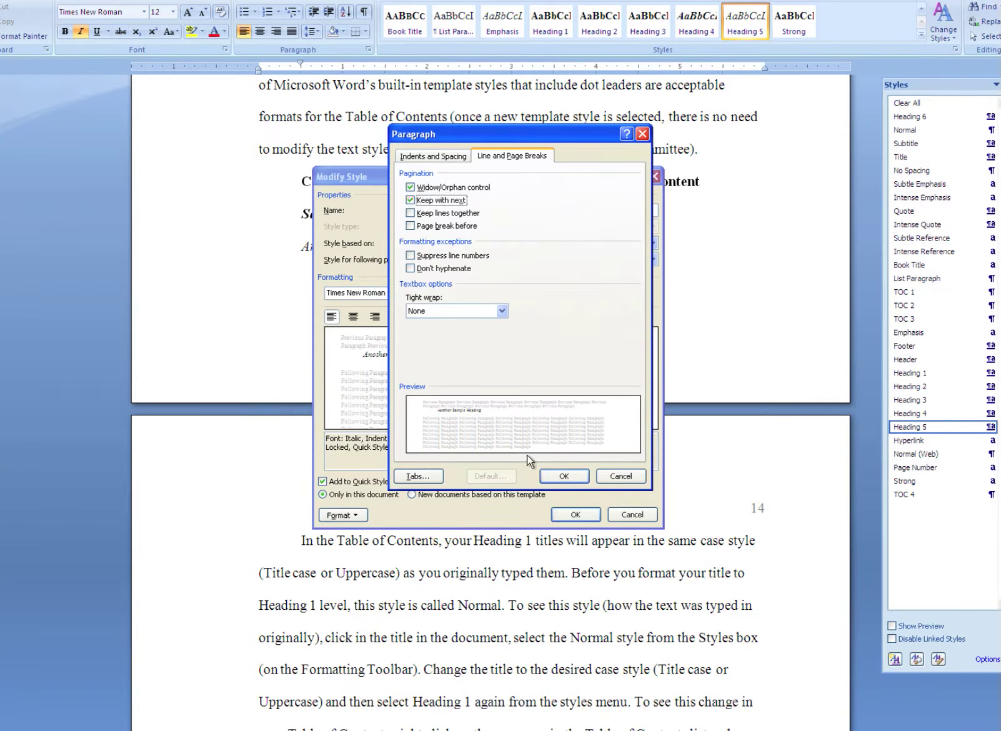
left_click(560, 476)
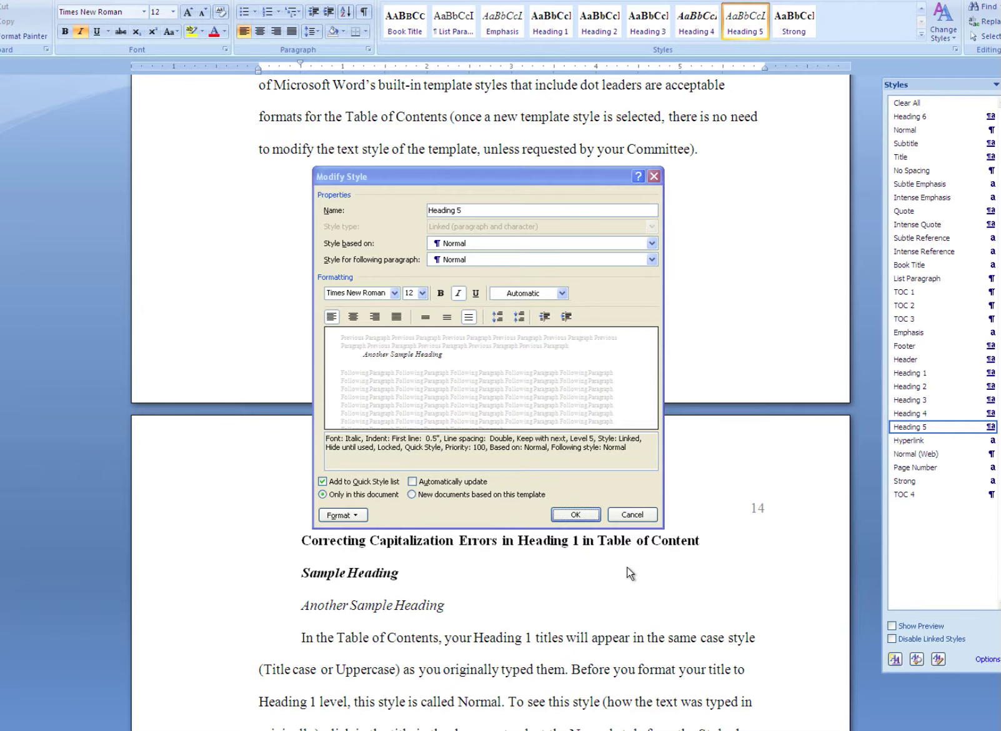
left_click(574, 515)
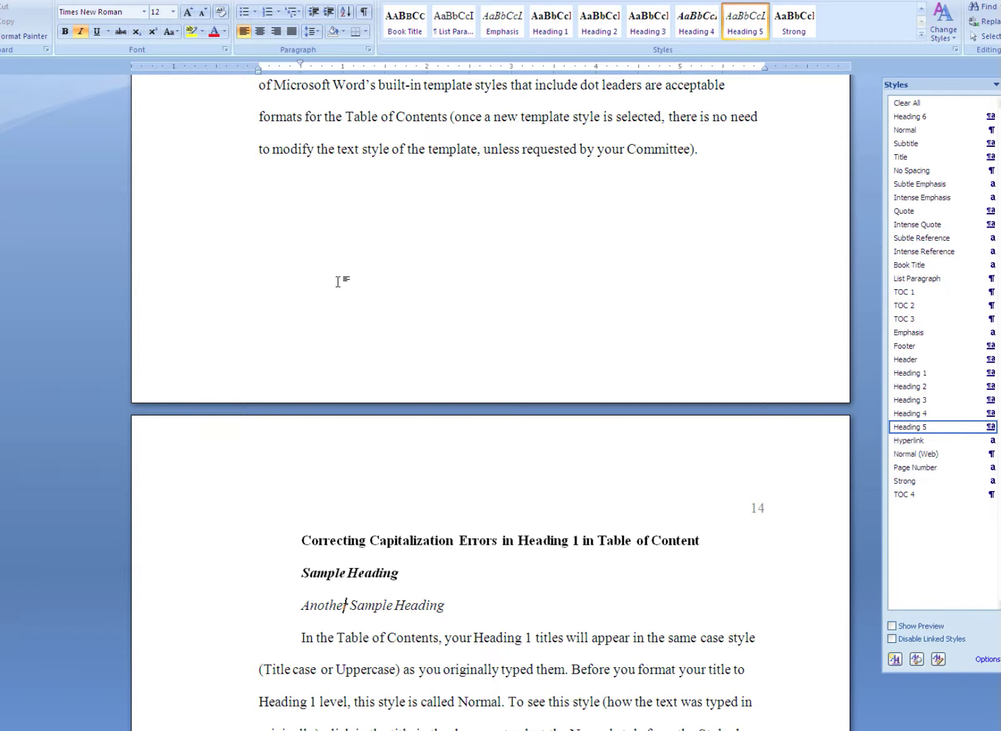
scroll(388, 315, "down", 2)
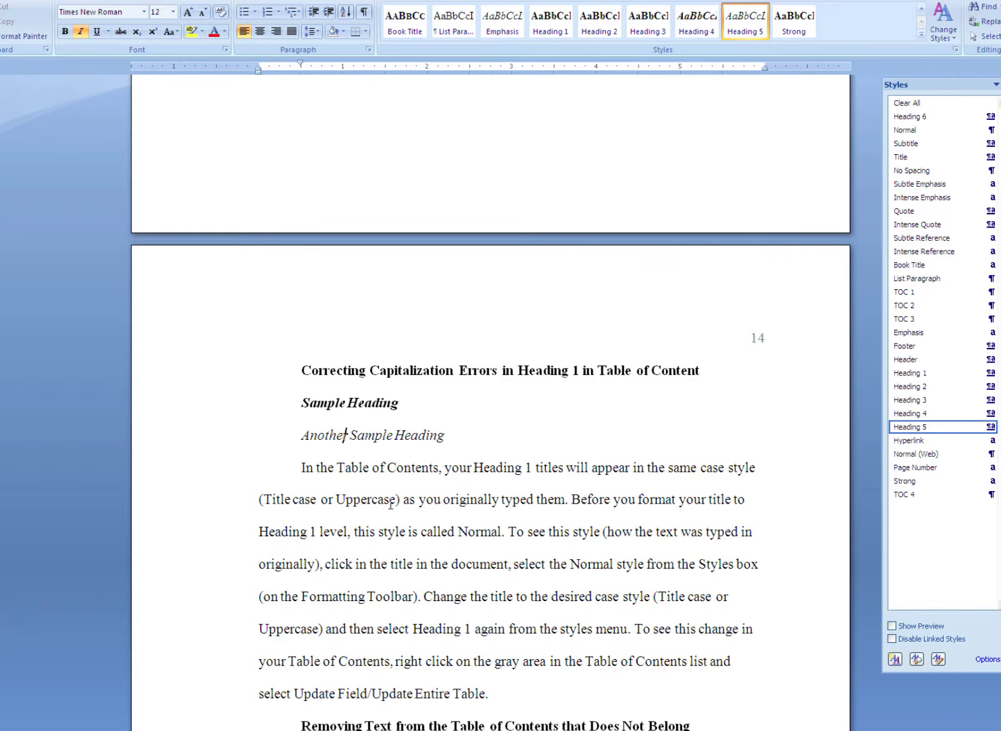
Copy the page 13 text from "The Table of Contents in this document" to "in the correct format." and paste it after "requested by your Committee).".
scroll(387, 503, "up", 10)
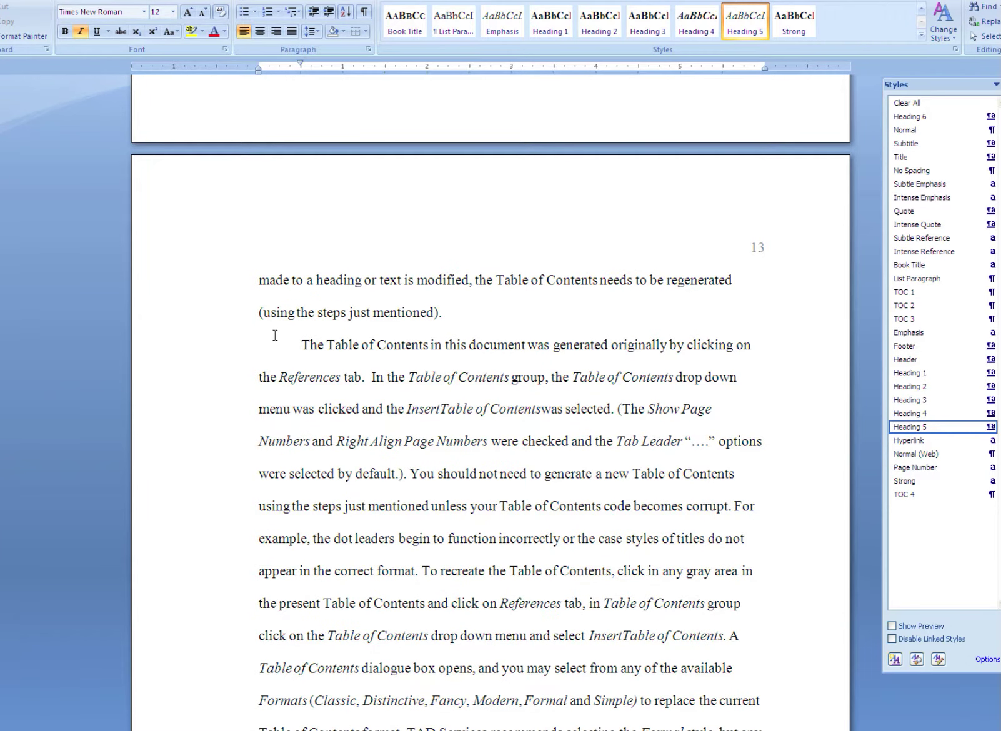
left_click_drag(297, 345, 422, 575)
key("ctrl+c")
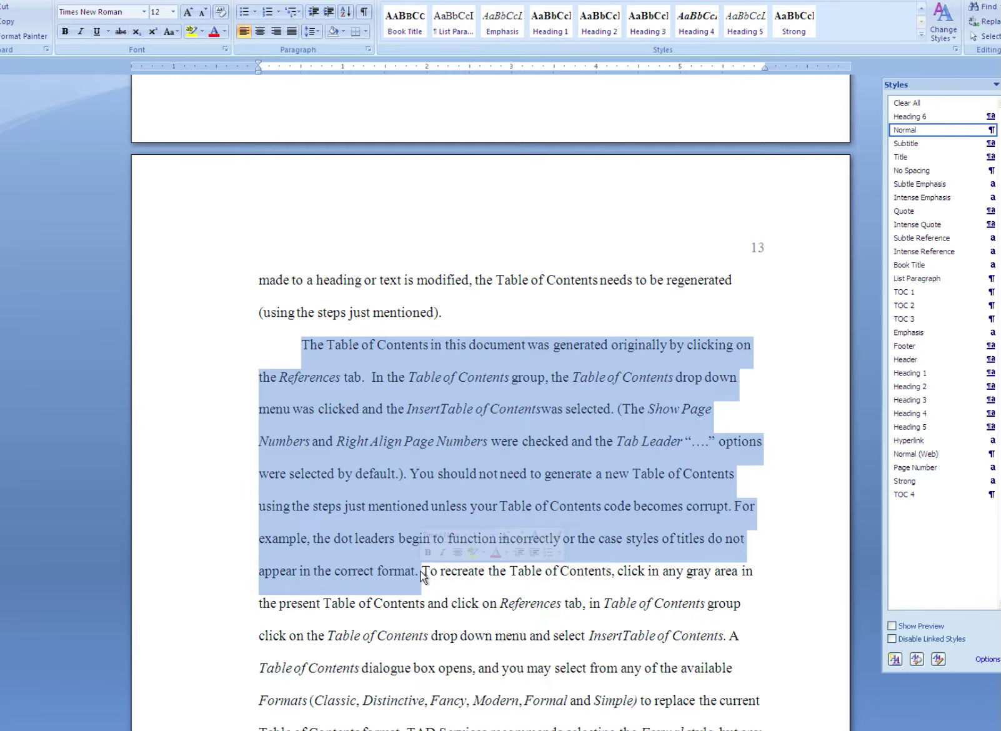
scroll(419, 553, "down", 3)
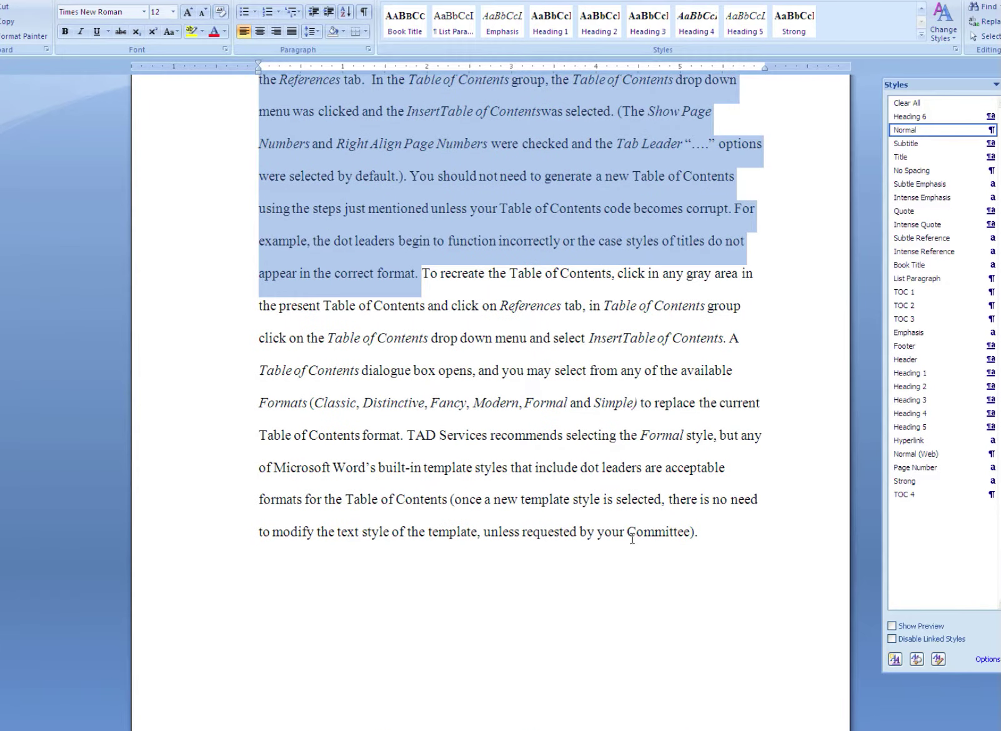
left_click(700, 532)
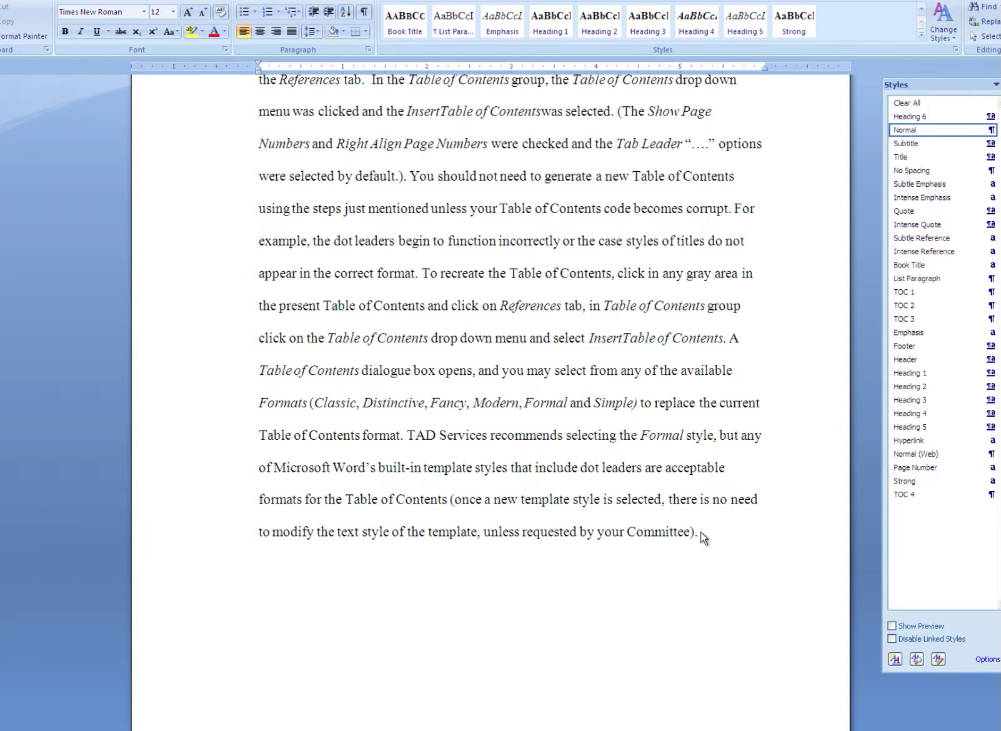
key("ctrl+v")
scroll(593, 423, "down", 4)
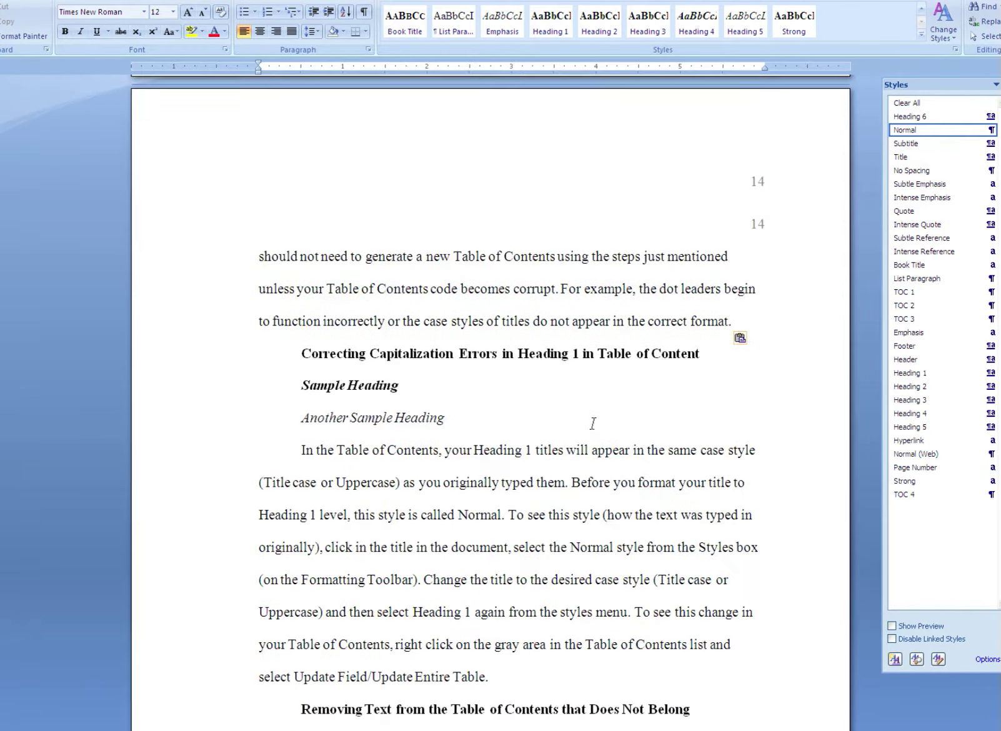
scroll(593, 424, "down", 1)
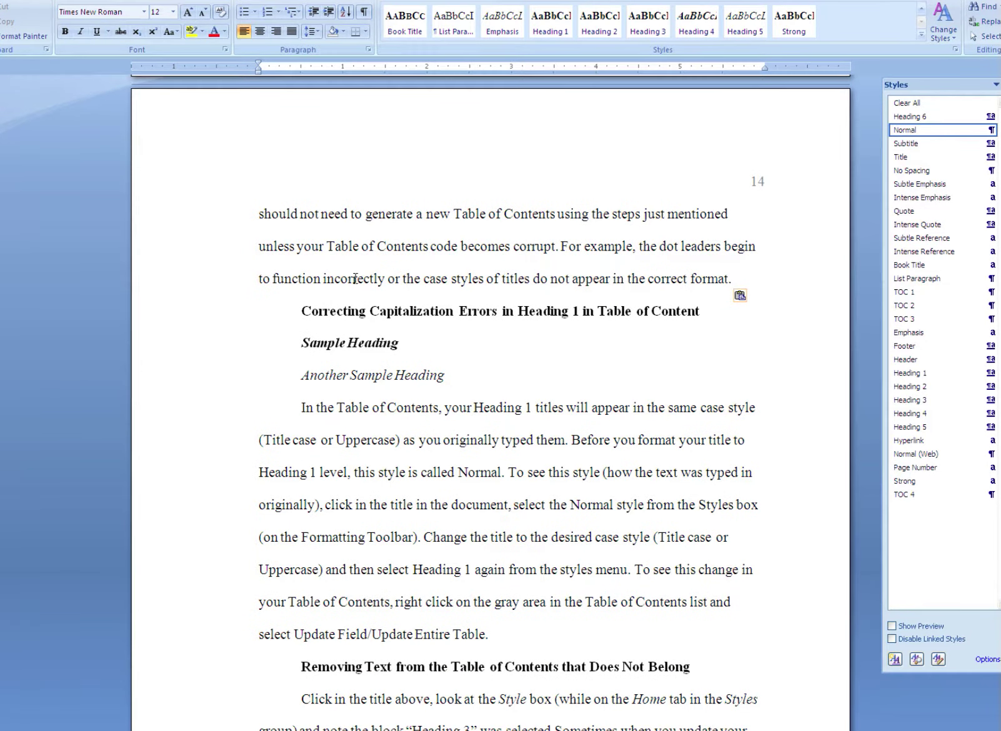
Try three blank lines before "Correcting Capitalization Errors in Heading 1 in Table of Content", and remove them again.
left_click(302, 310)
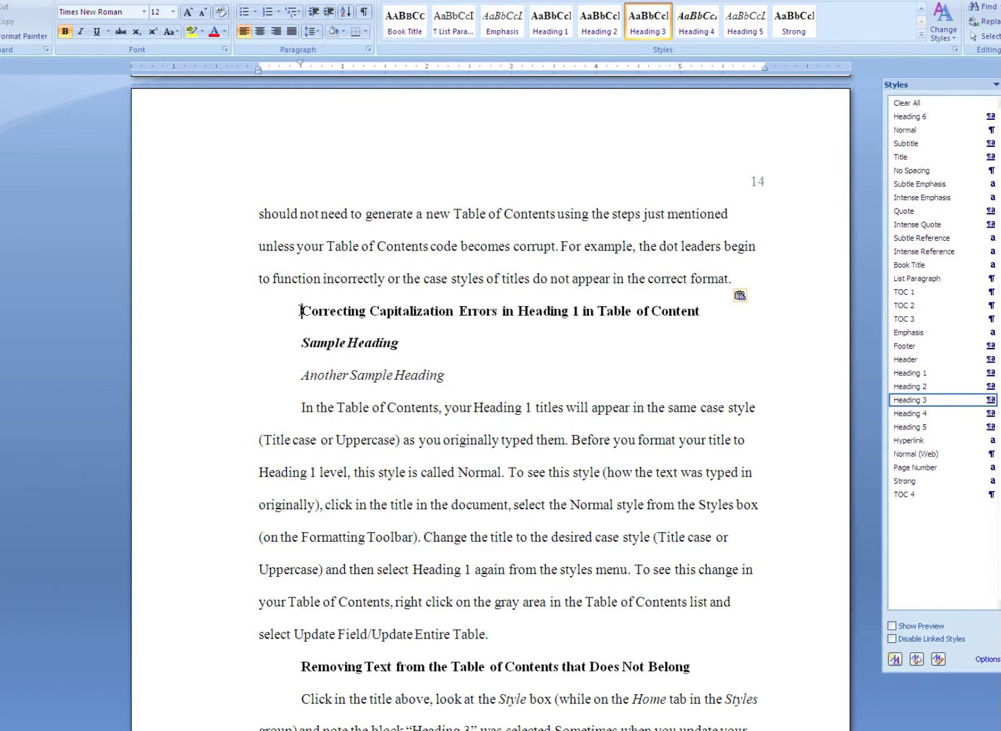
key("Return")
key("Return")
key("Return")
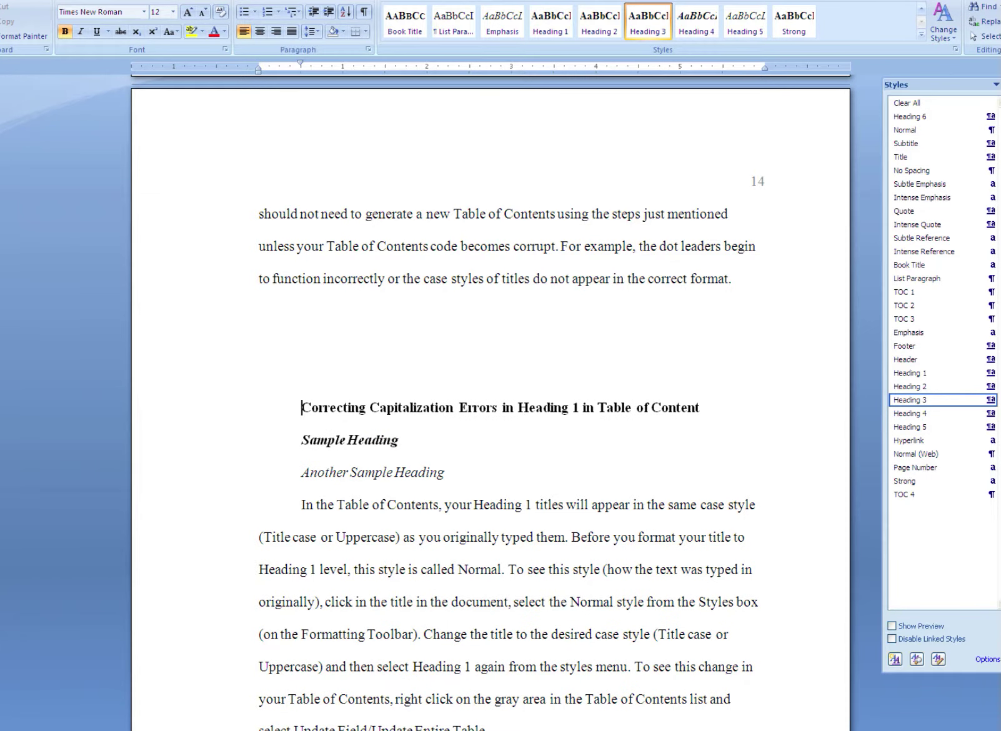
key("BackSpace")
key("BackSpace")
key("BackSpace")
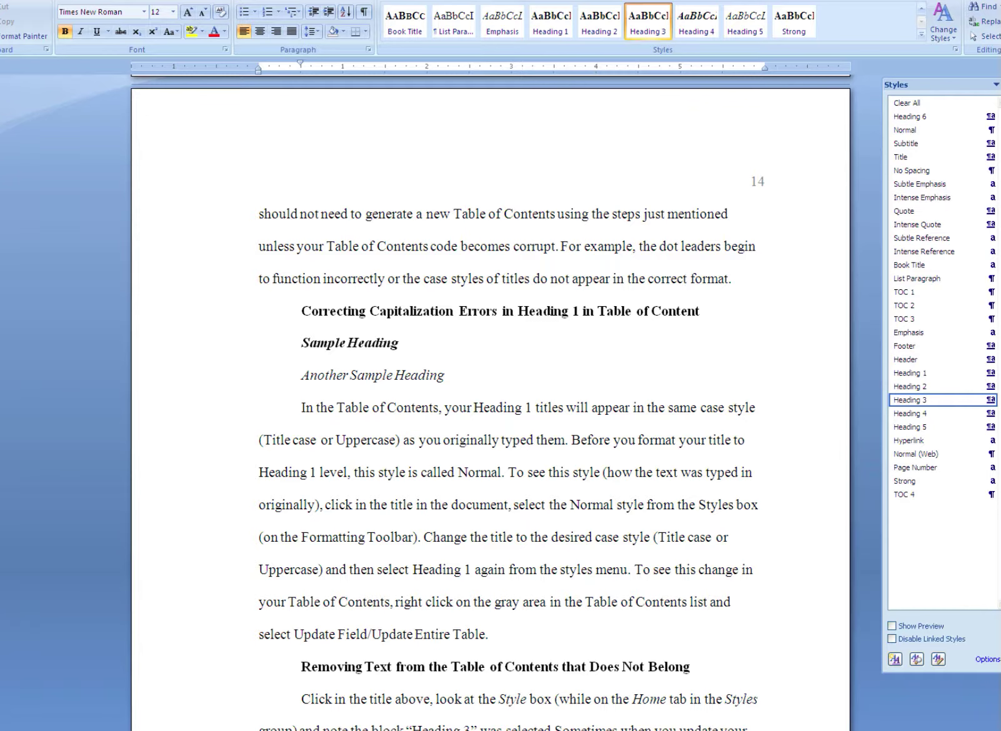
Update the entire table of contents on page 5.
scroll(387, 371, "down", 20)
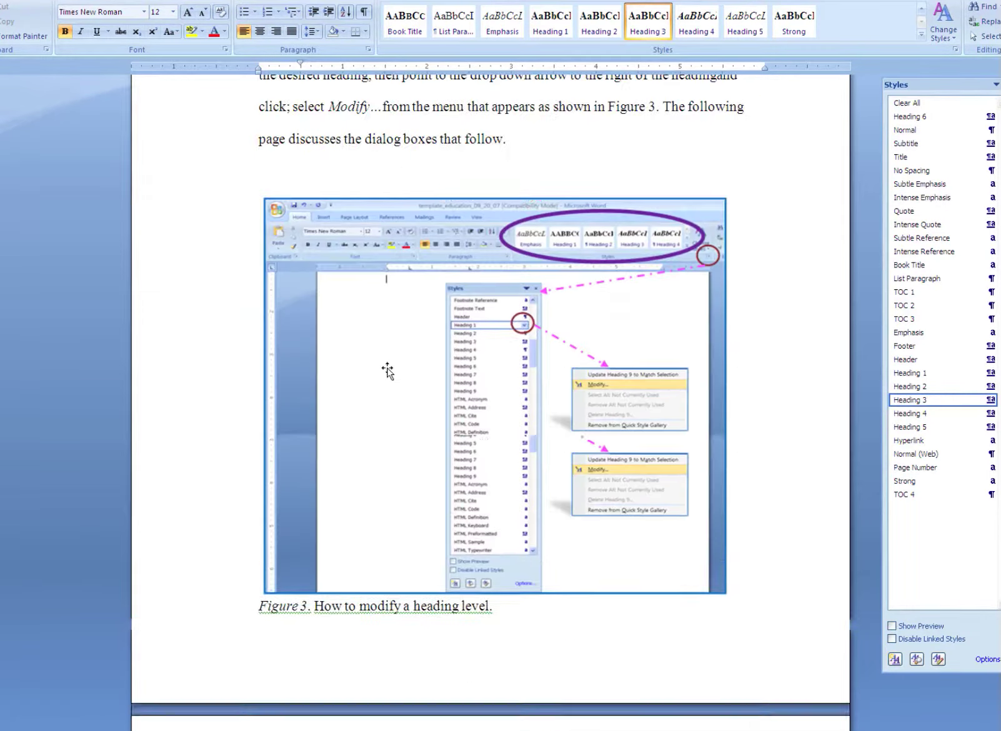
scroll(387, 371, "up", 20)
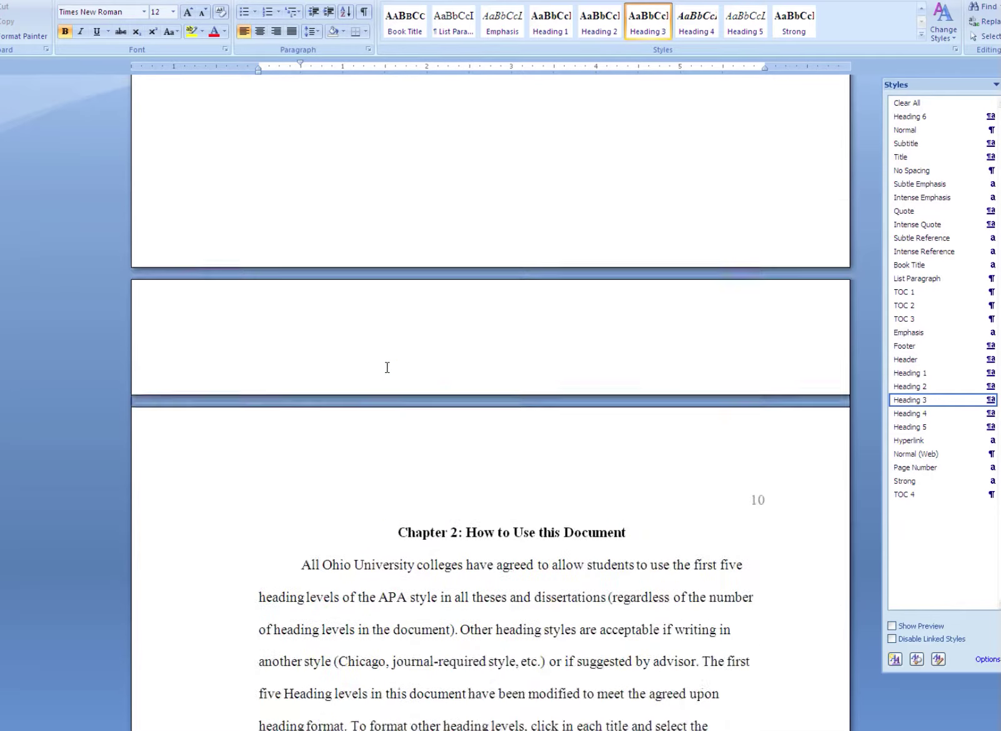
scroll(387, 368, "up", 15)
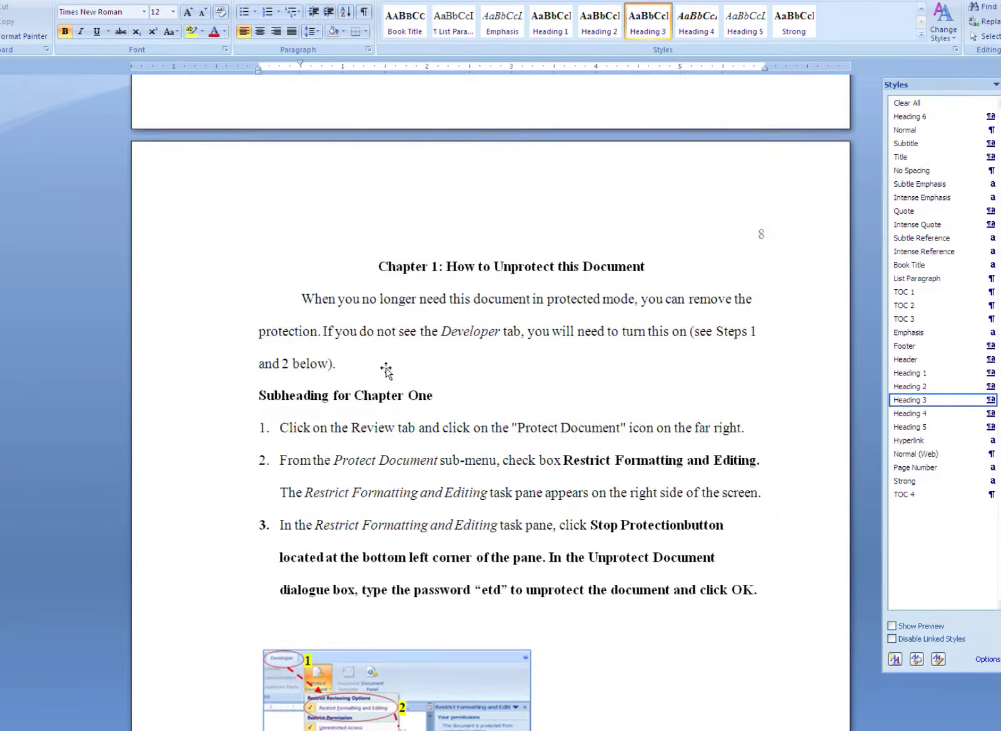
scroll(386, 371, "up", 15)
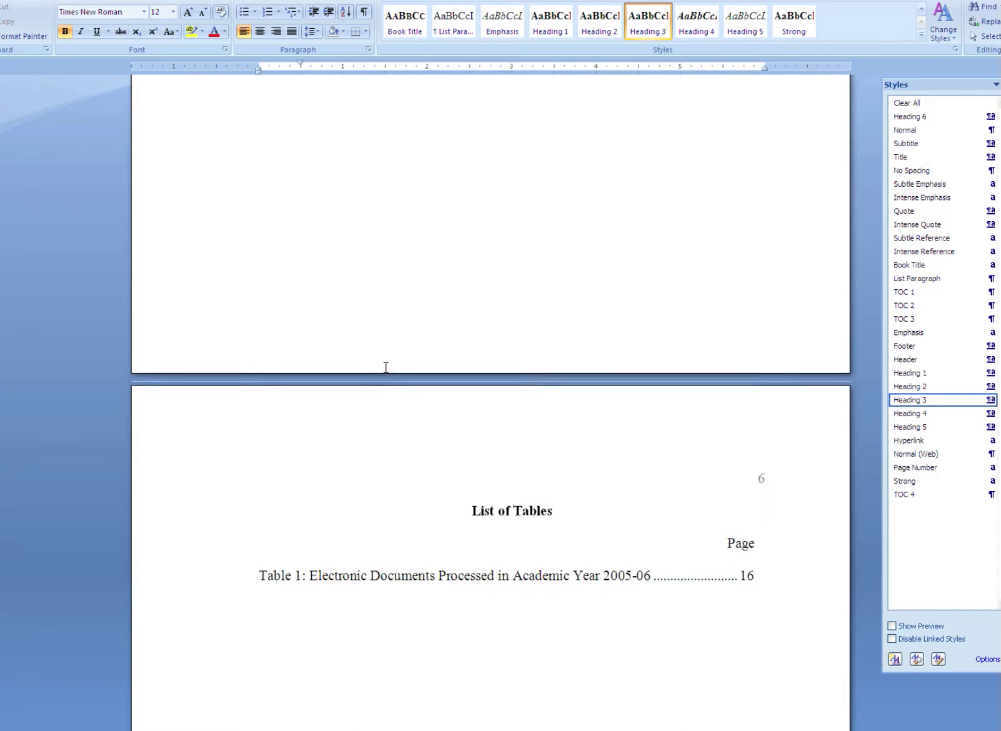
scroll(386, 368, "up", 10)
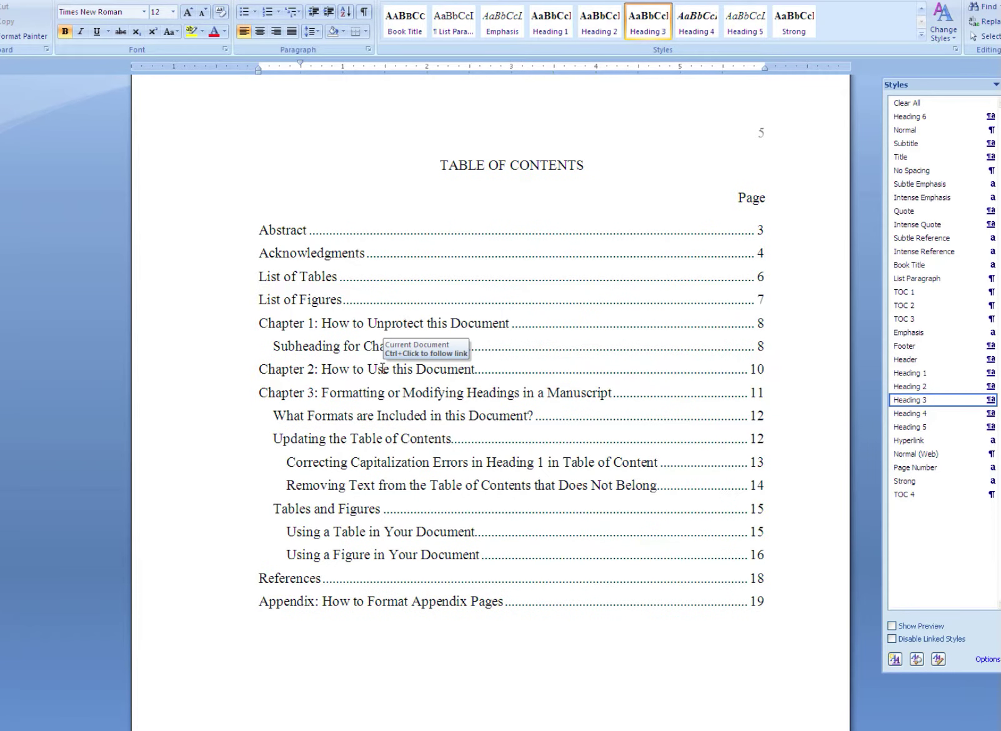
right_click(350, 354)
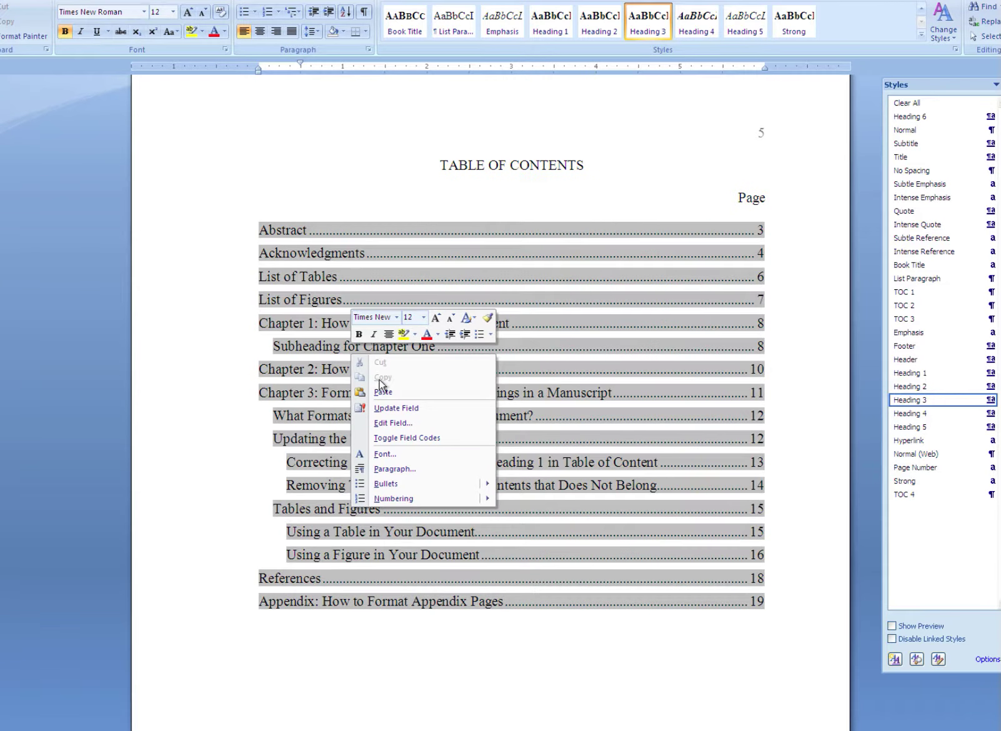
left_click(391, 409)
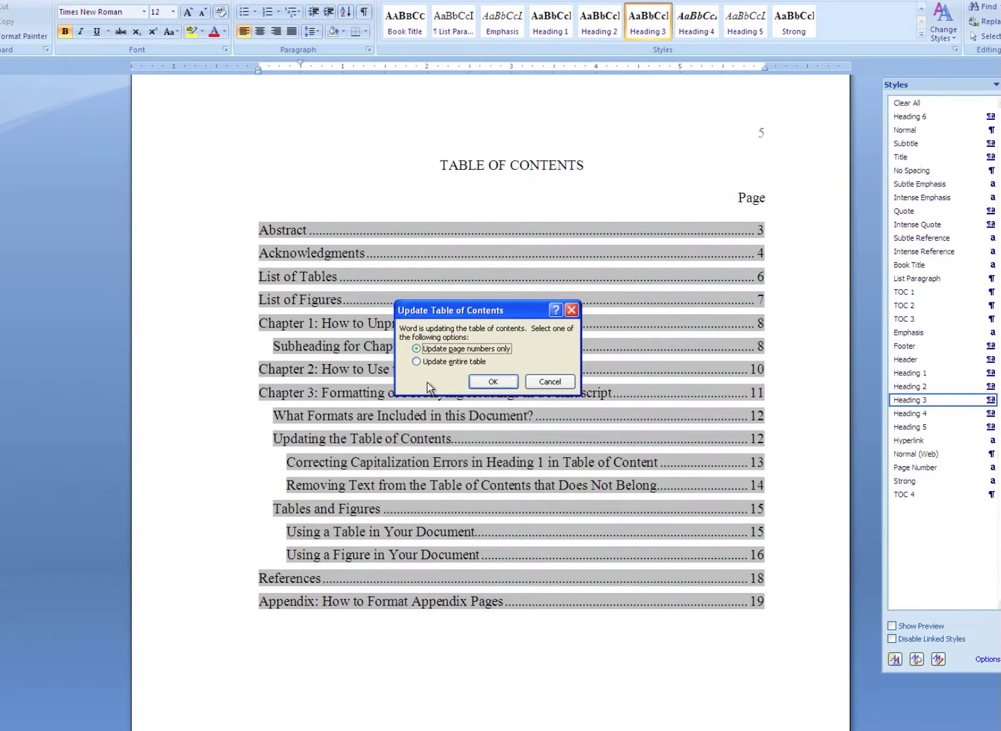
left_click(438, 362)
left_click(480, 378)
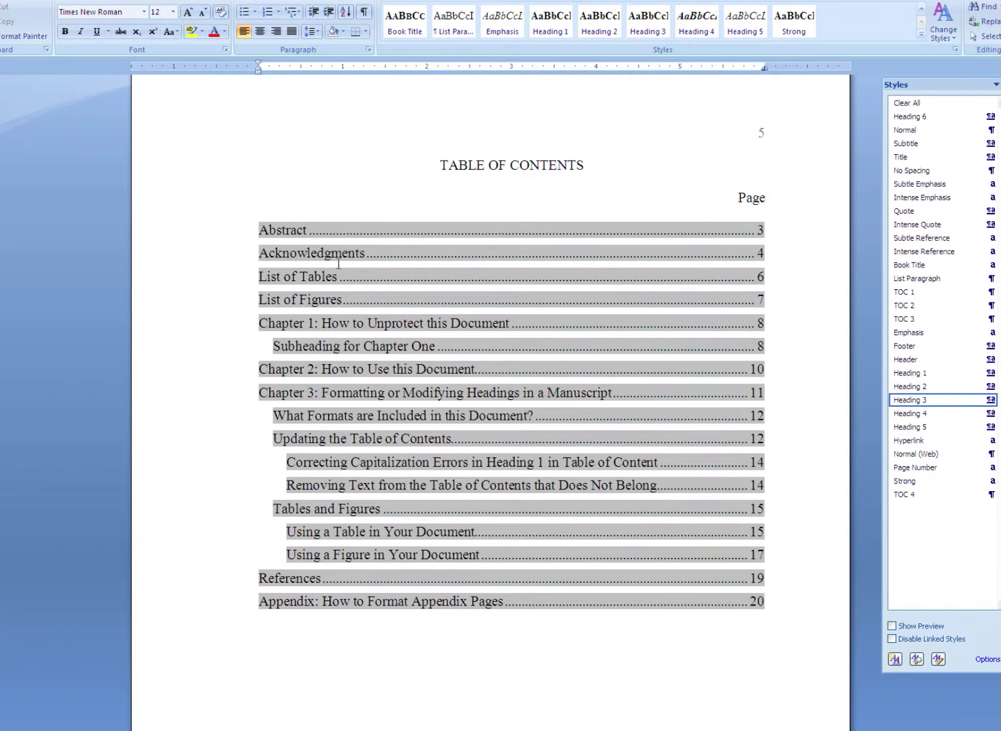
Replace the existing table of contents with one that shows 5 heading levels.
left_click(255, 237)
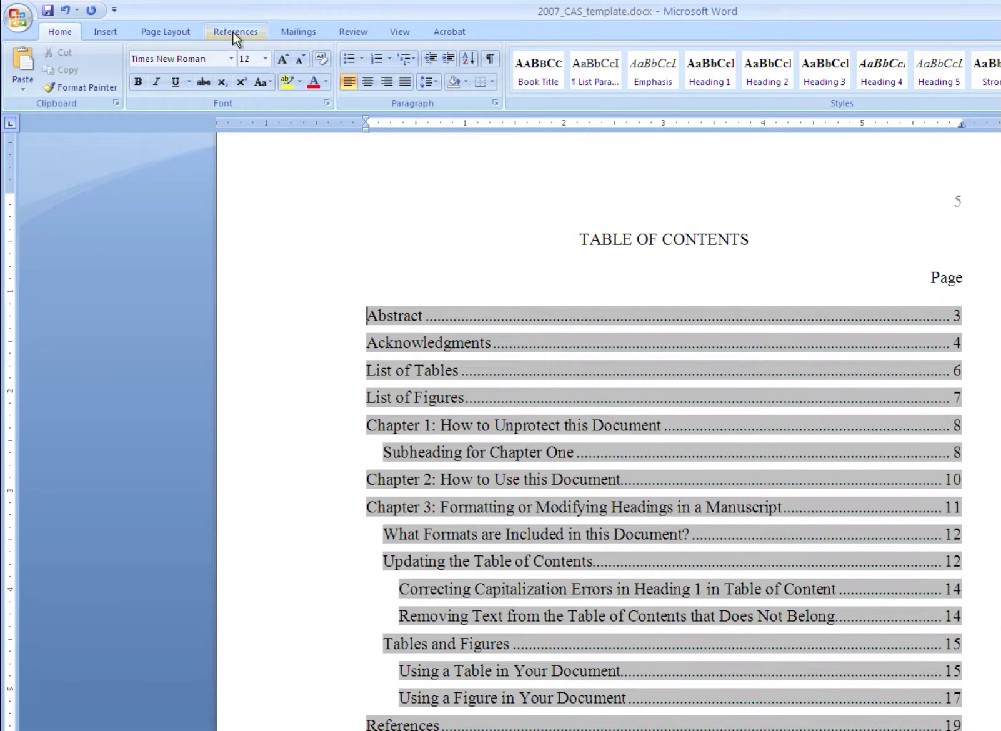
left_click(236, 31)
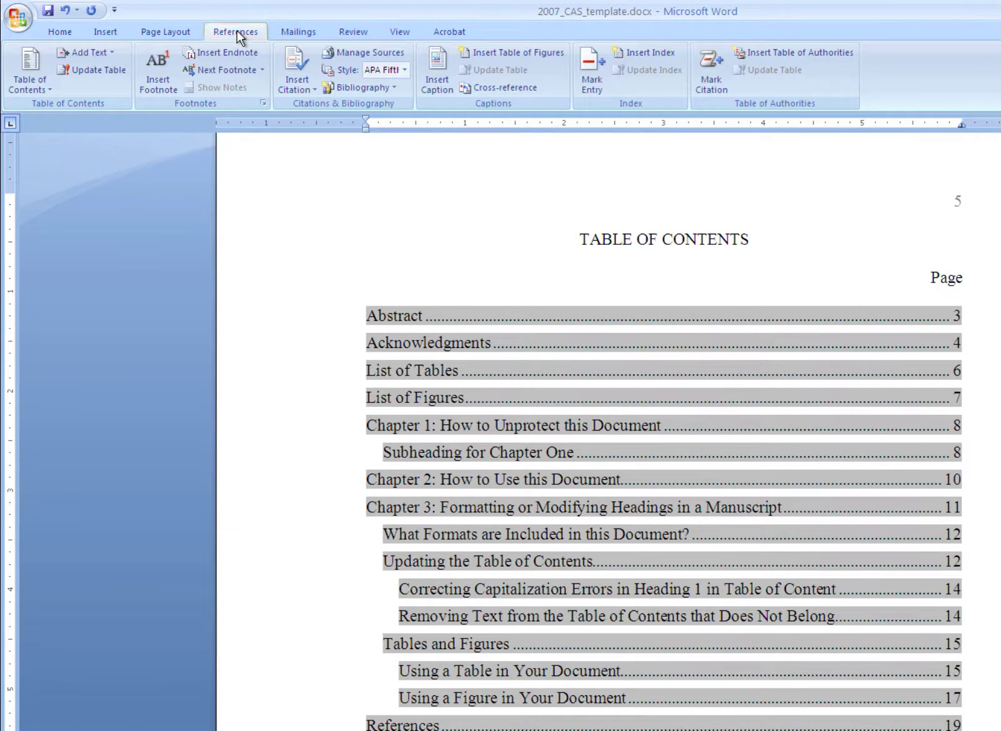
left_click(33, 80)
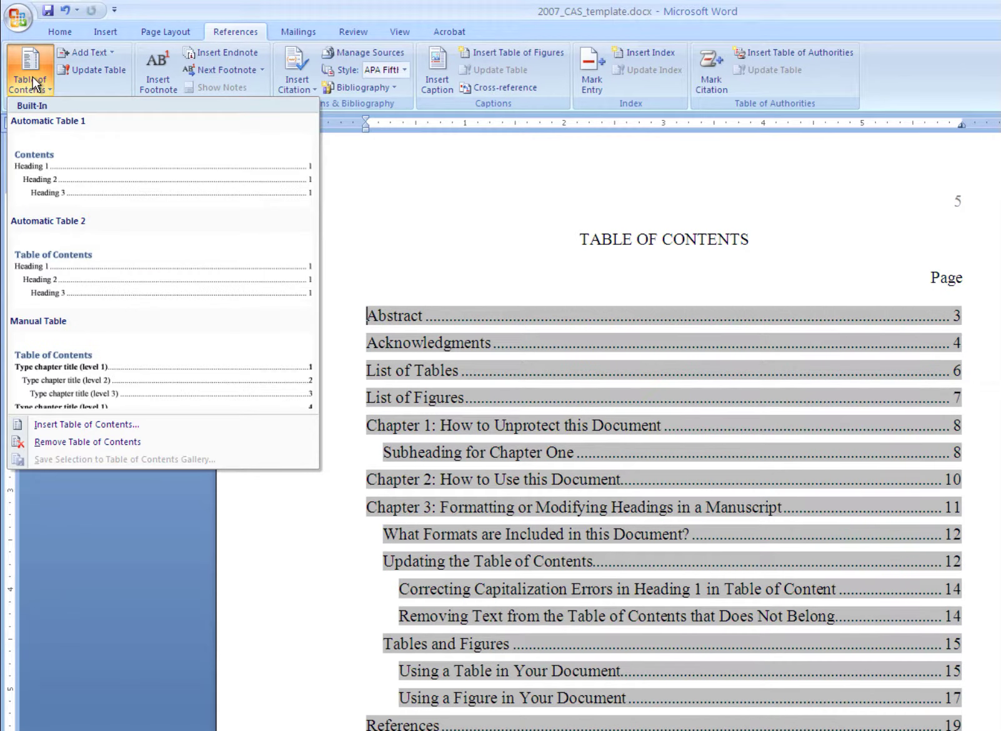
left_click(74, 425)
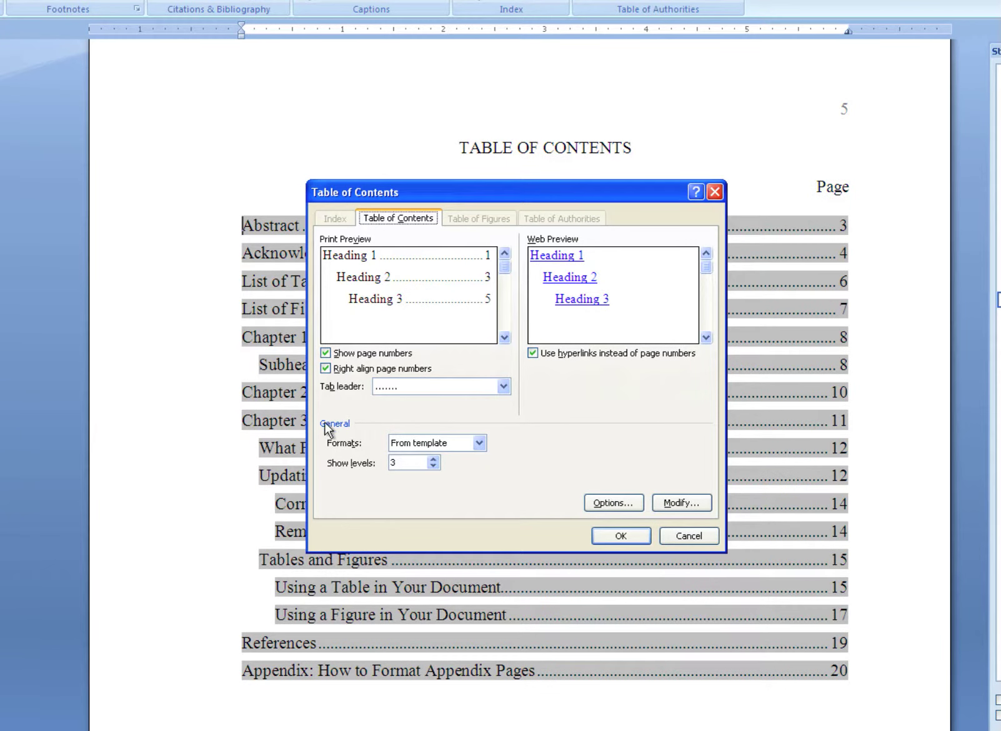
left_click(434, 460)
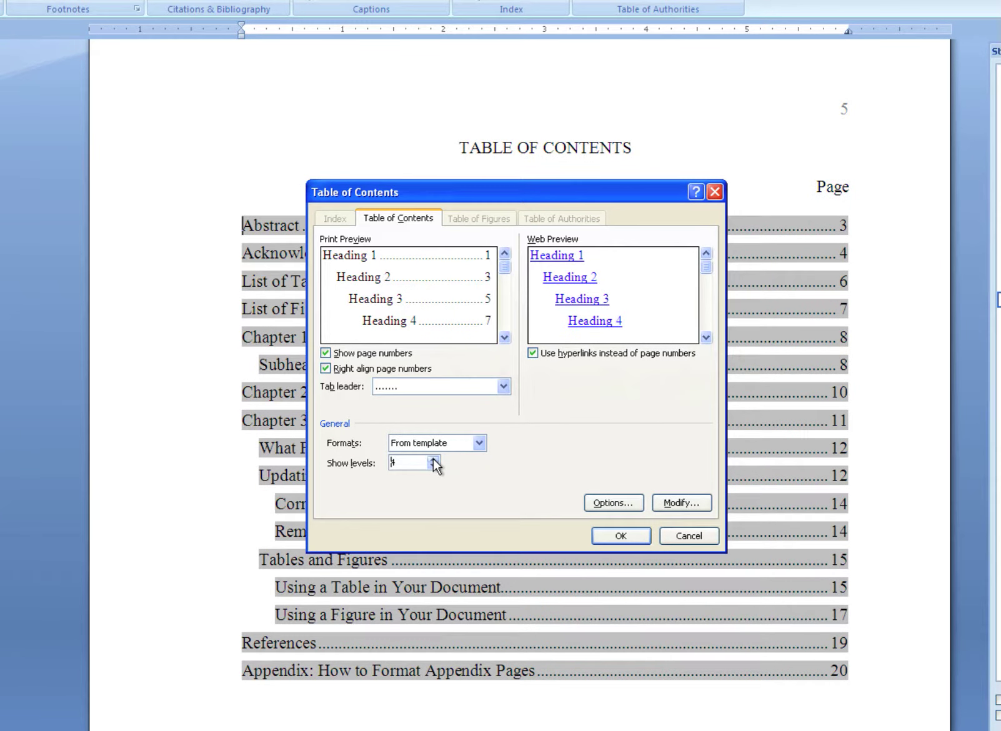
left_click(434, 460)
left_click(635, 535)
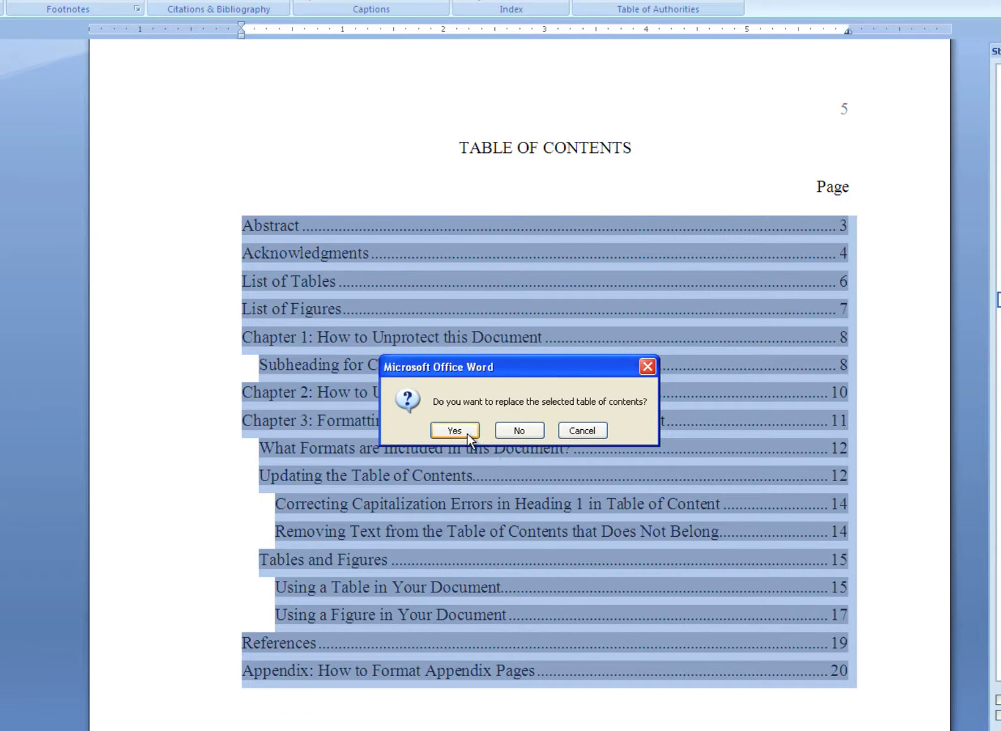
left_click(455, 430)
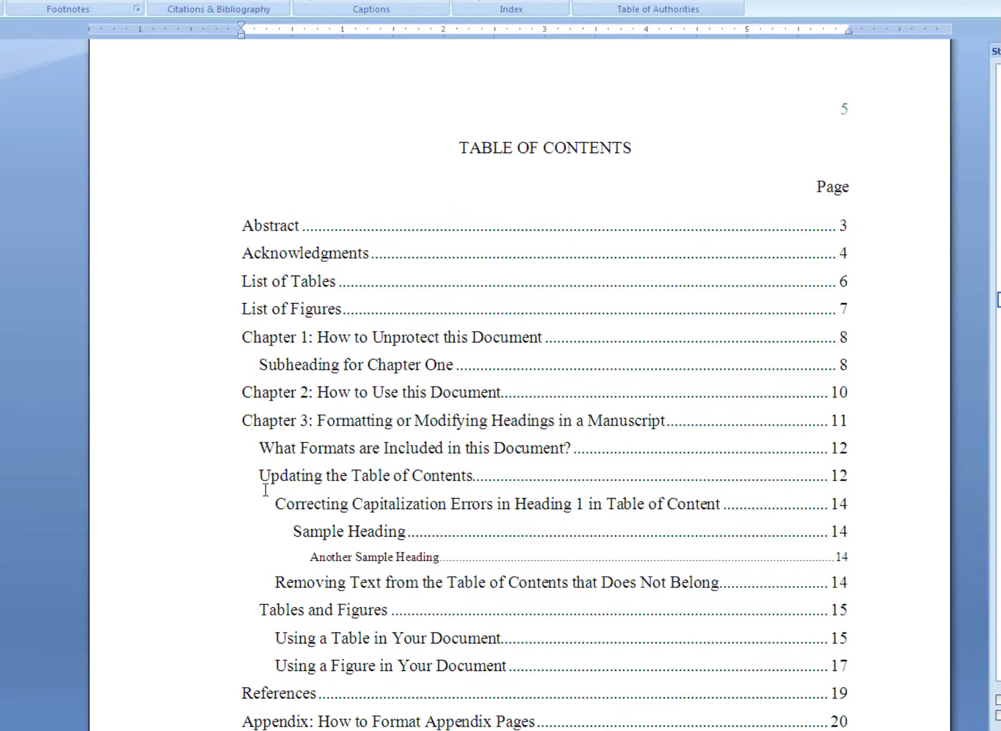
Open the style settings for the table of contents entries and compare the formatting of the TOC 1 to TOC 5 styles.
scroll(300, 416, "up", 2)
scroll(298, 497, "down", 4)
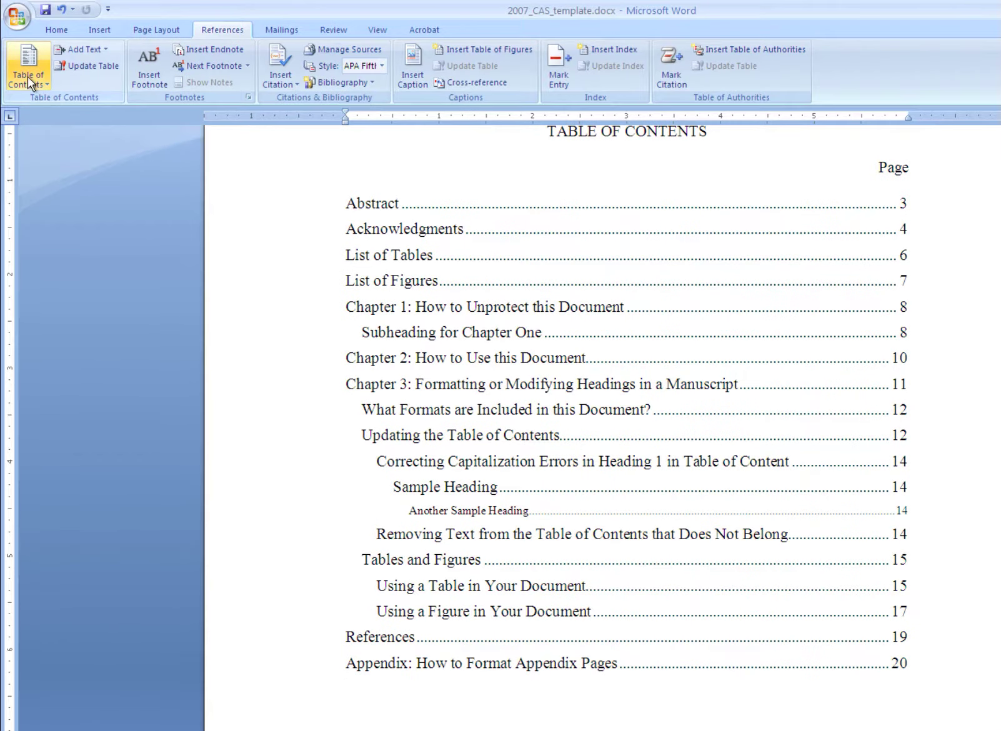
left_click(28, 77)
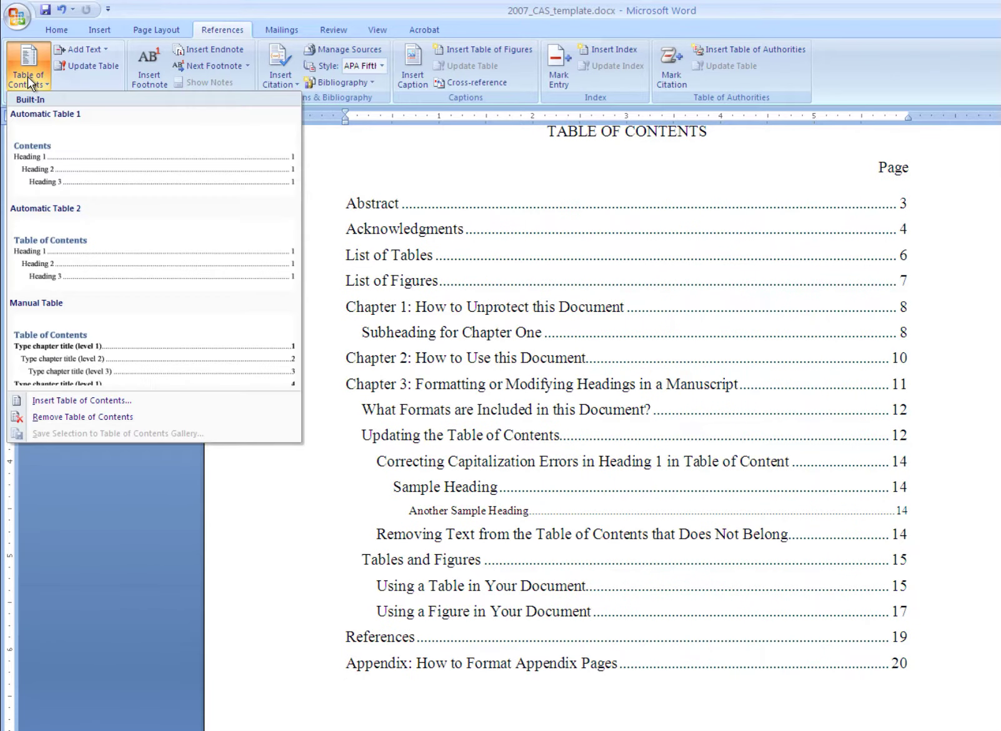
left_click(62, 404)
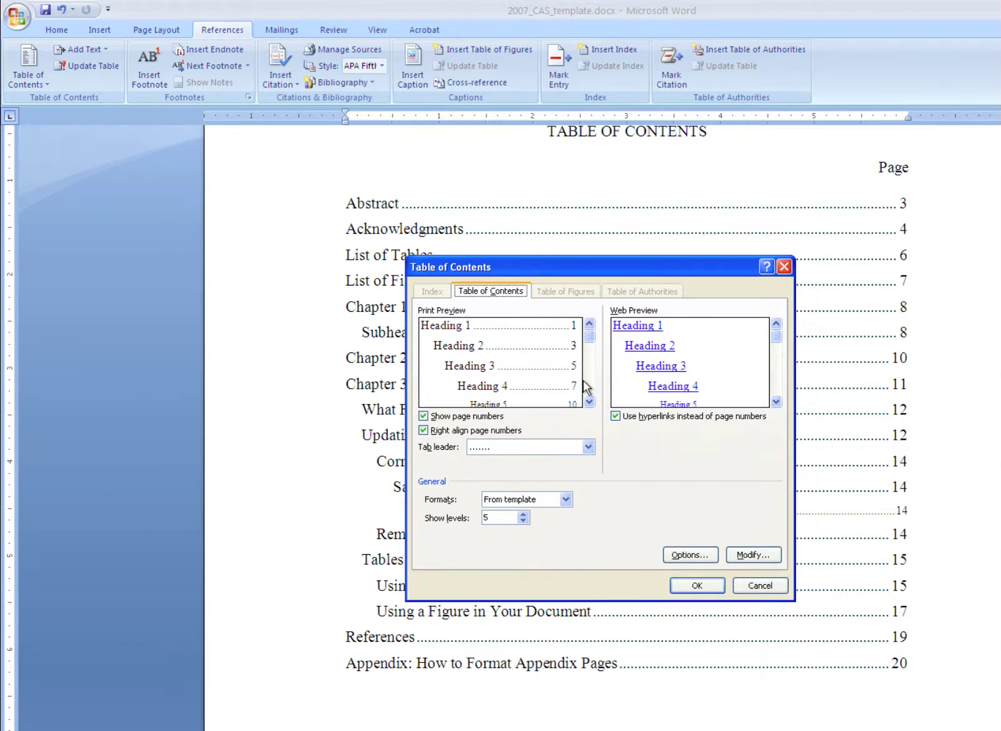
left_click(762, 551)
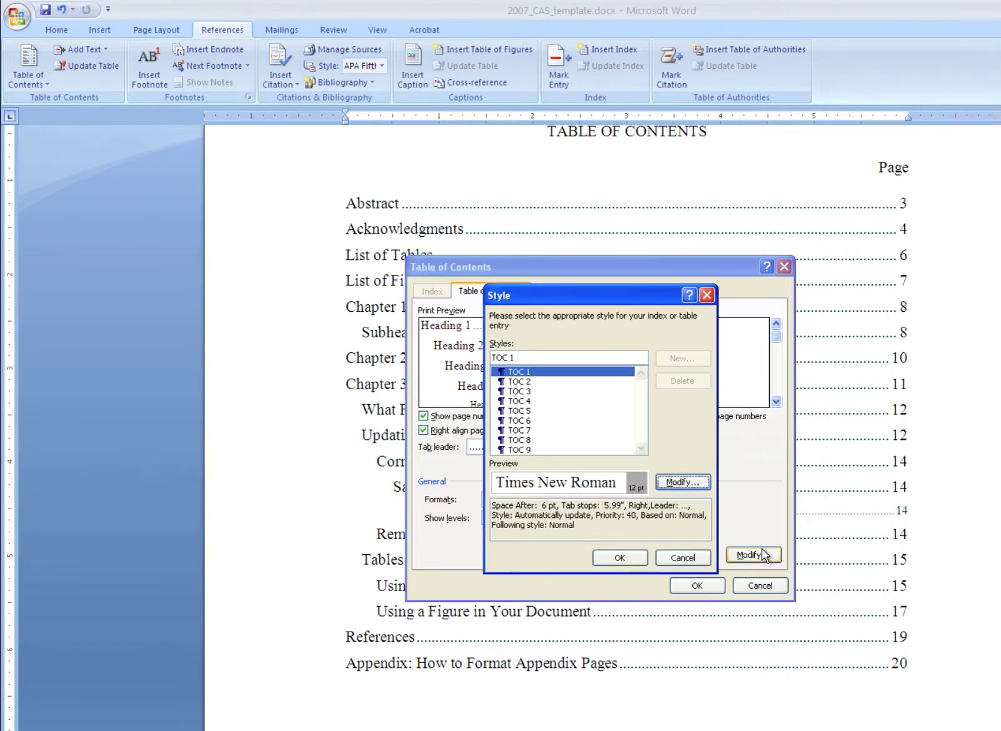
left_click(534, 410)
left_click(535, 382)
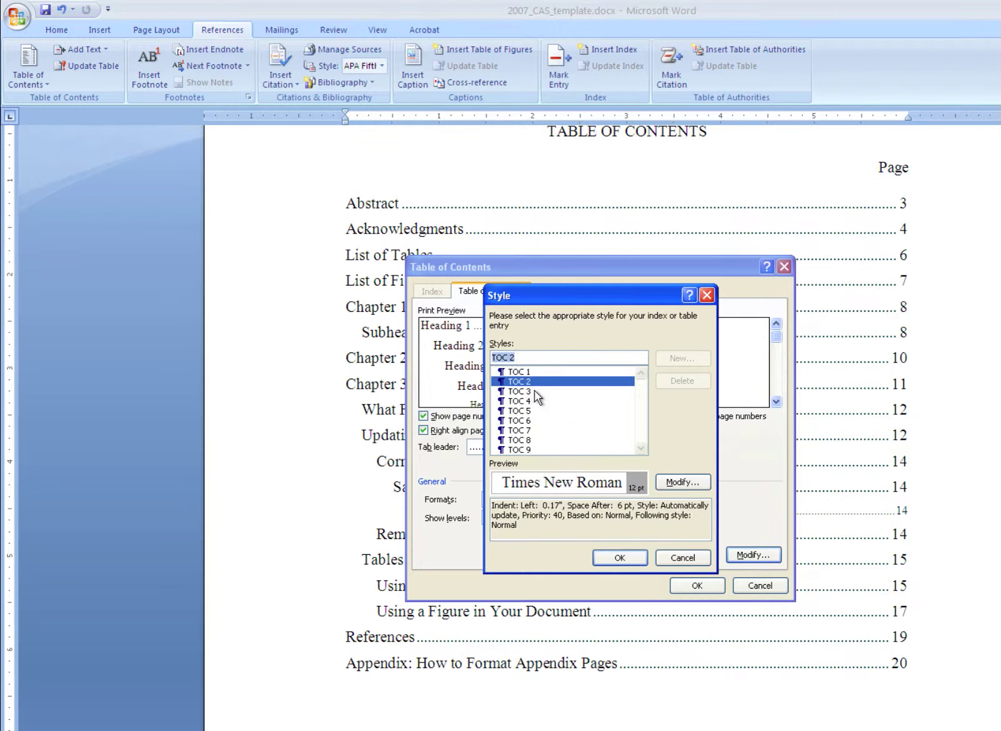
left_click(533, 392)
left_click(532, 398)
left_click(540, 372)
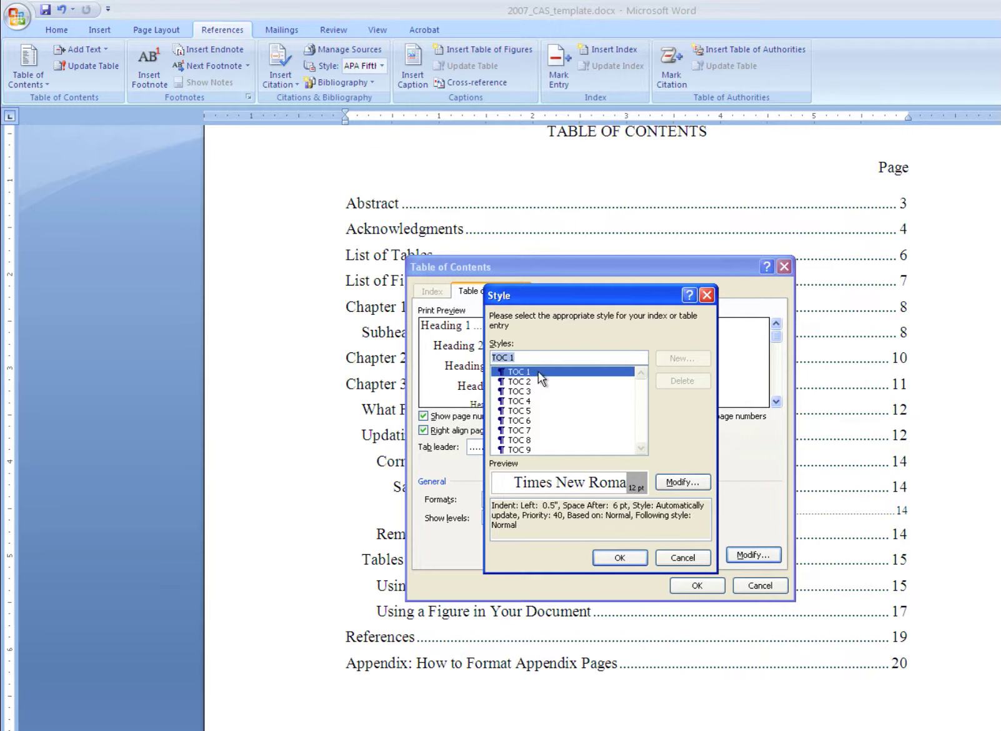
left_click(536, 381)
left_click(536, 392)
left_click(535, 400)
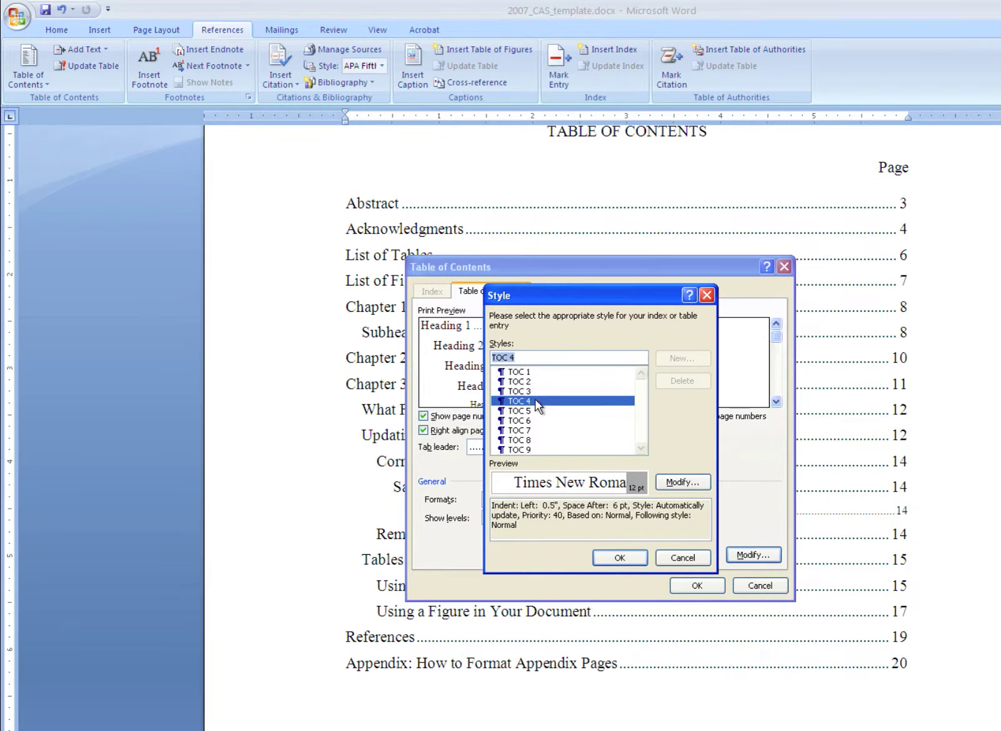
Set the font size of the TOC 5 style to 12 pt.
left_click(537, 410)
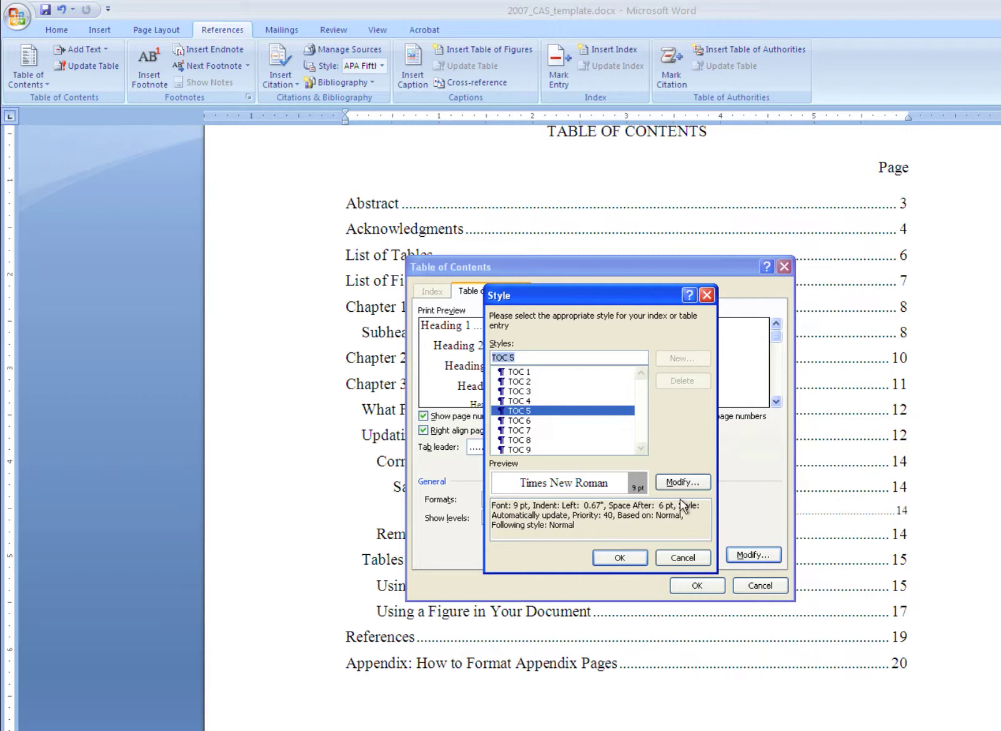
left_click(684, 483)
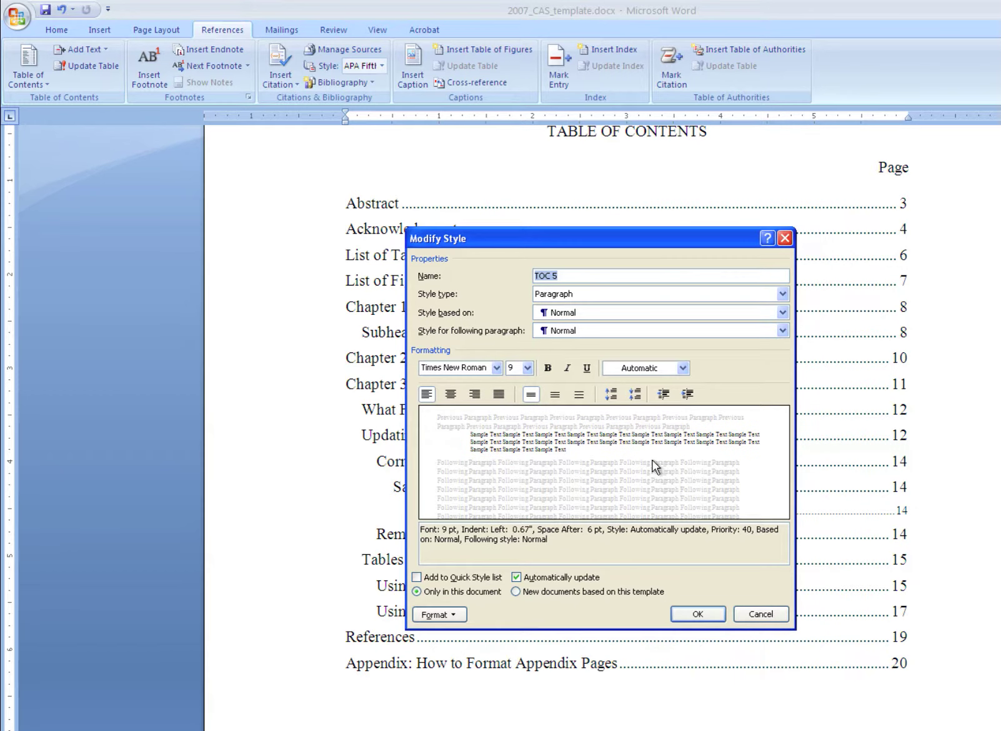
left_click(528, 368)
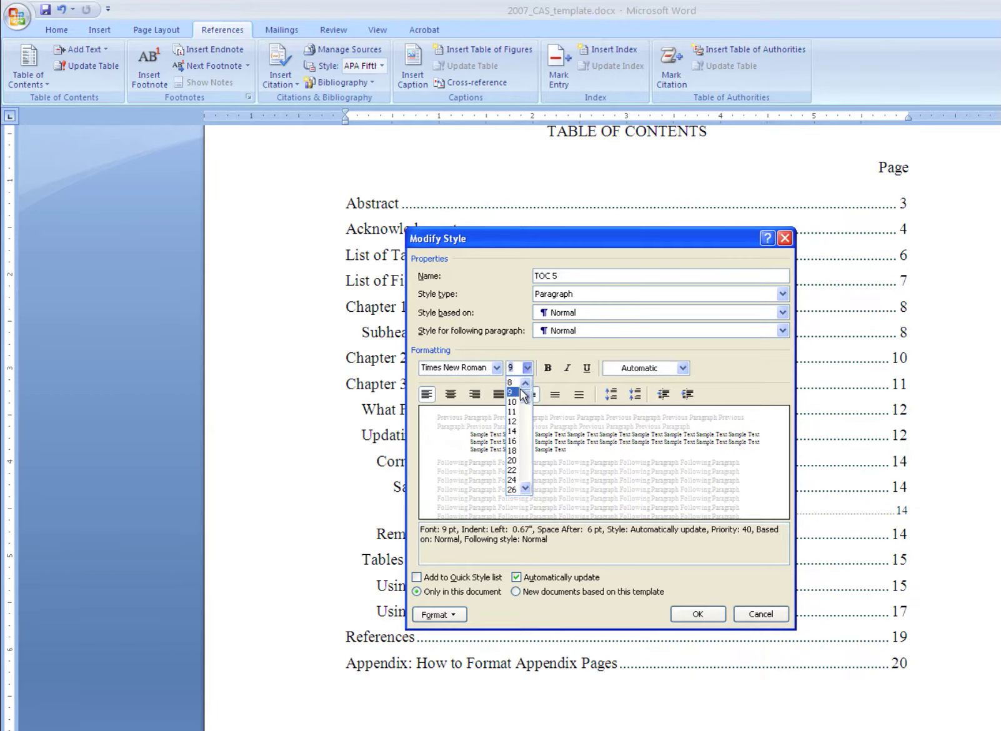
left_click(512, 421)
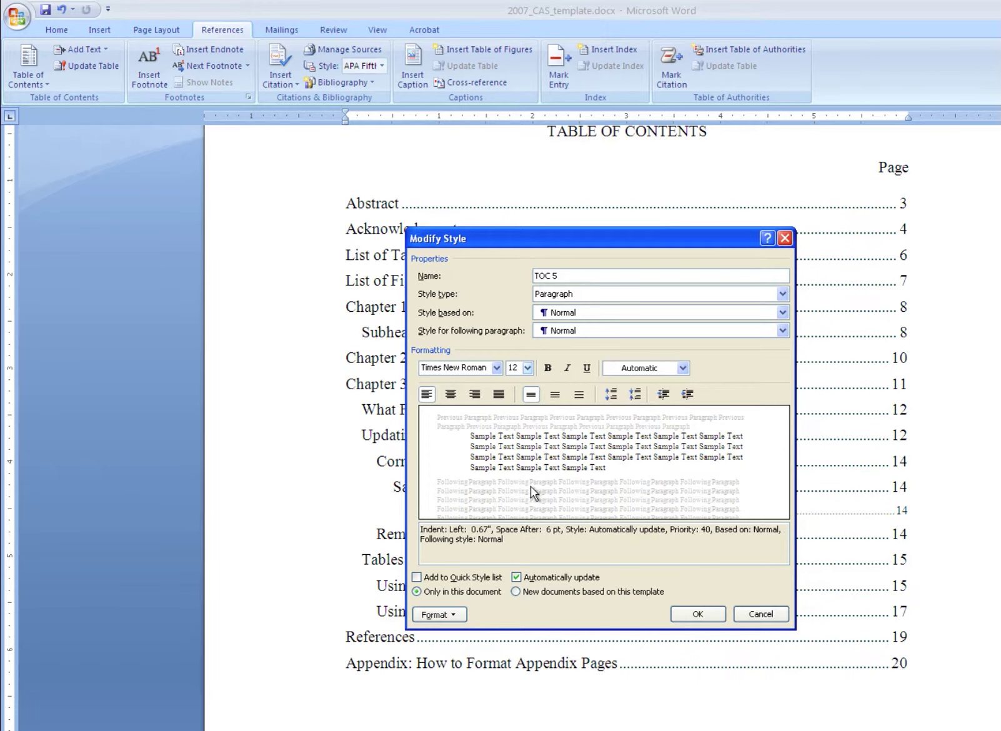
left_click(720, 613)
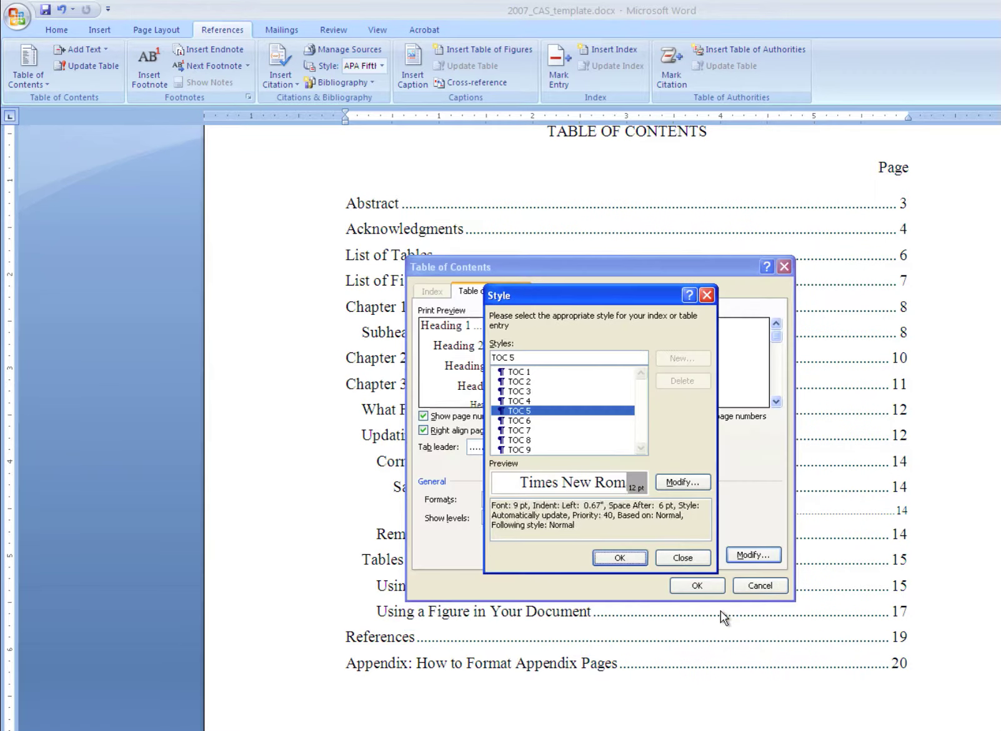
left_click(634, 555)
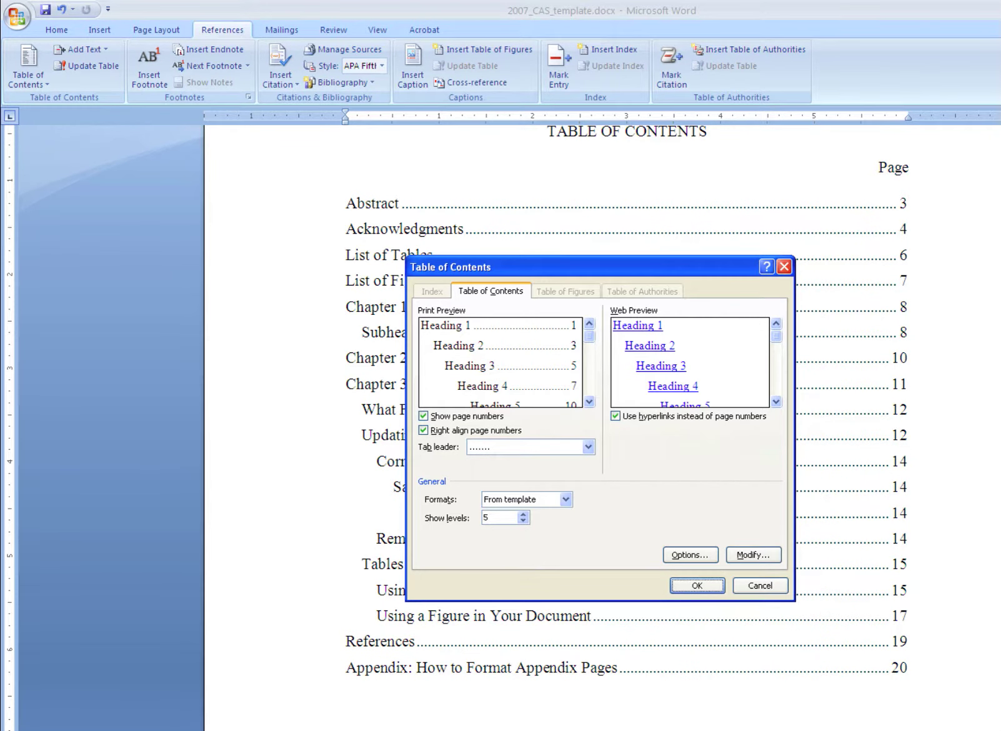
Check all five levels in the print and web previews and replace the existing table of contents with the revised one.
scroll(777, 341, "down", 1)
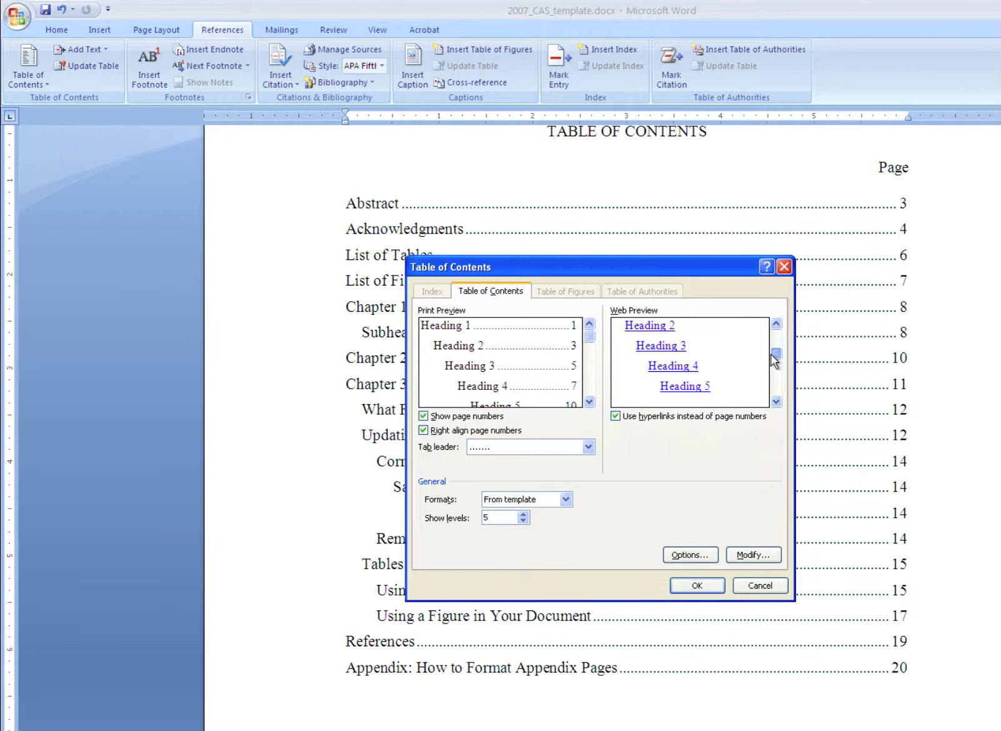
left_click_drag(594, 340, 587, 357)
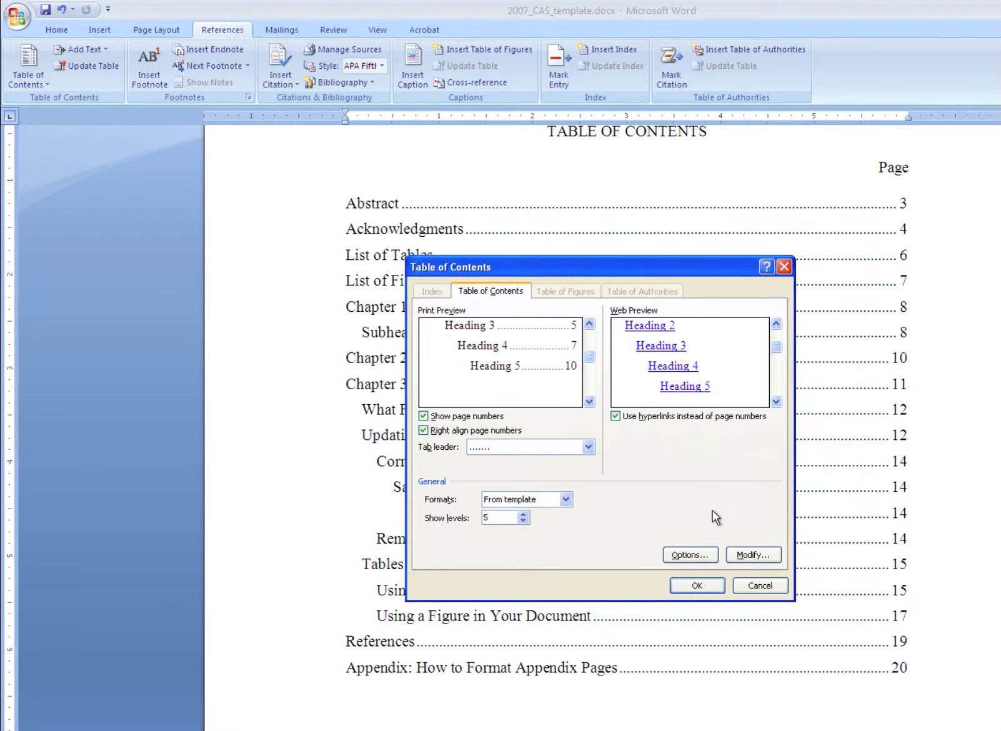
left_click(709, 581)
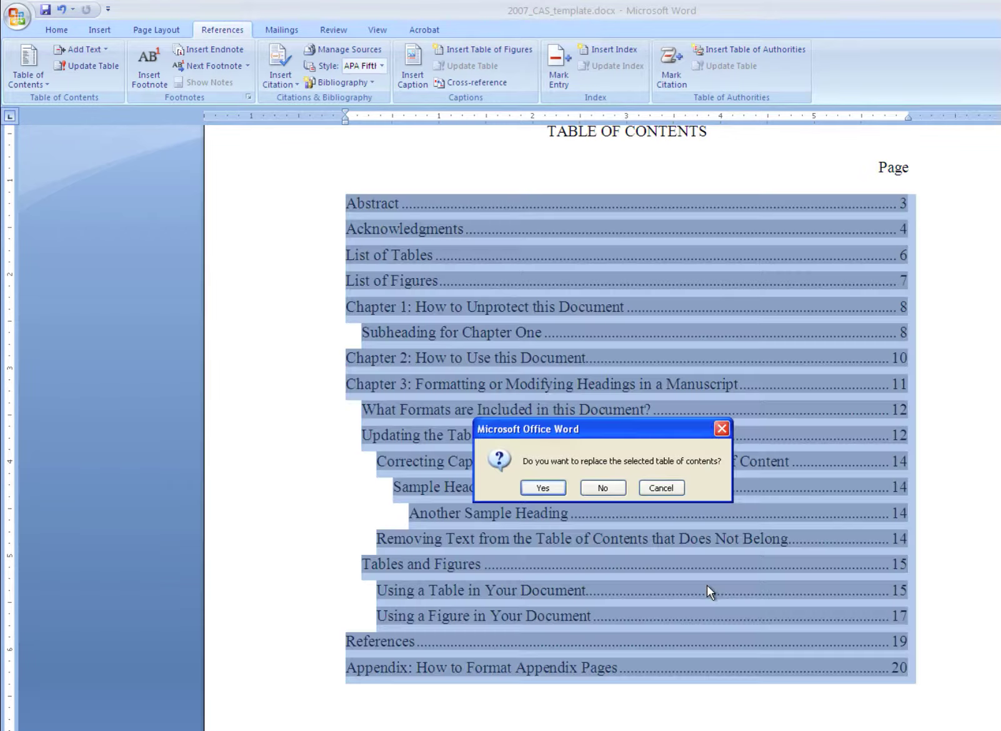
left_click(541, 488)
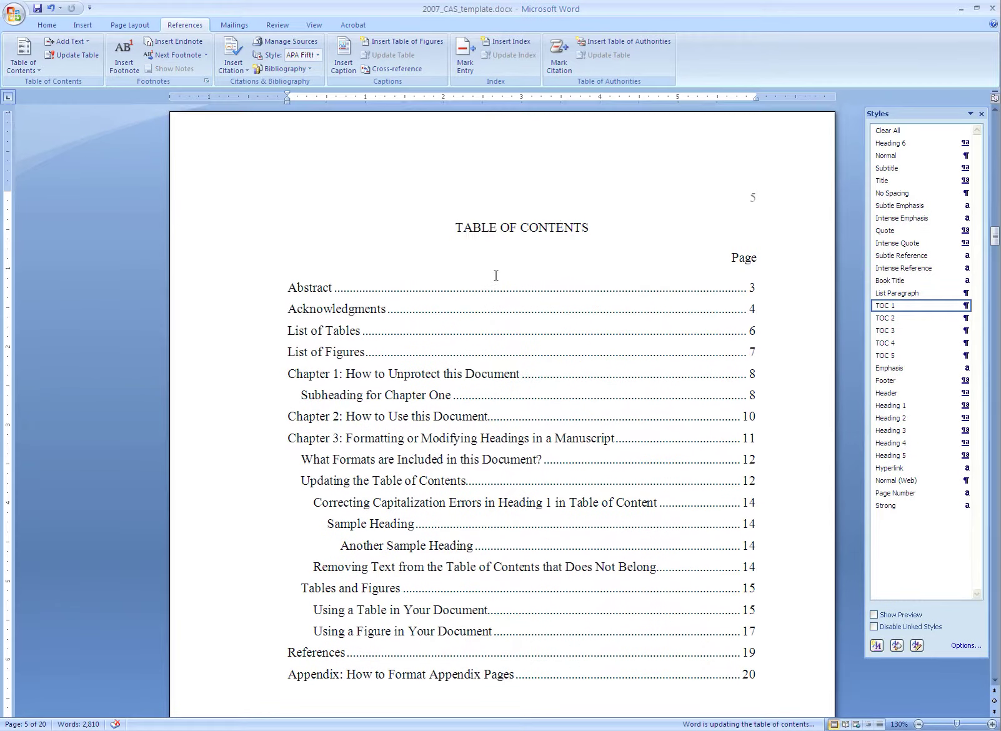
Retype the title above the contents list on page 5 as "Table of Contents" and make it bold.
scroll(495, 275, "down", 2)
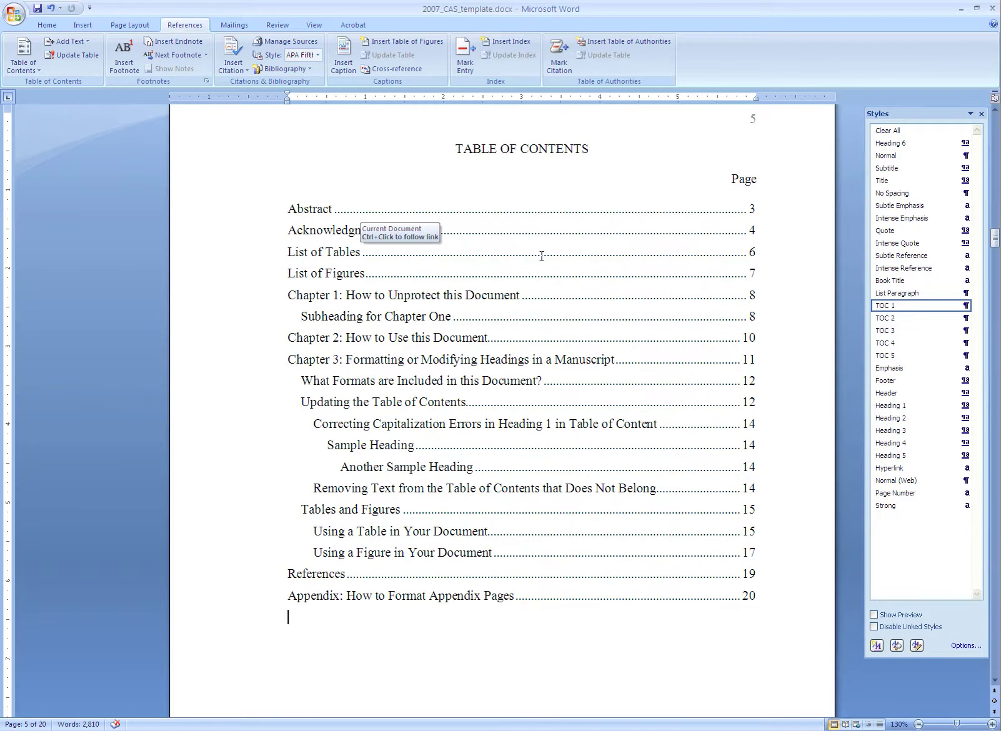
scroll(545, 255, "up", 20)
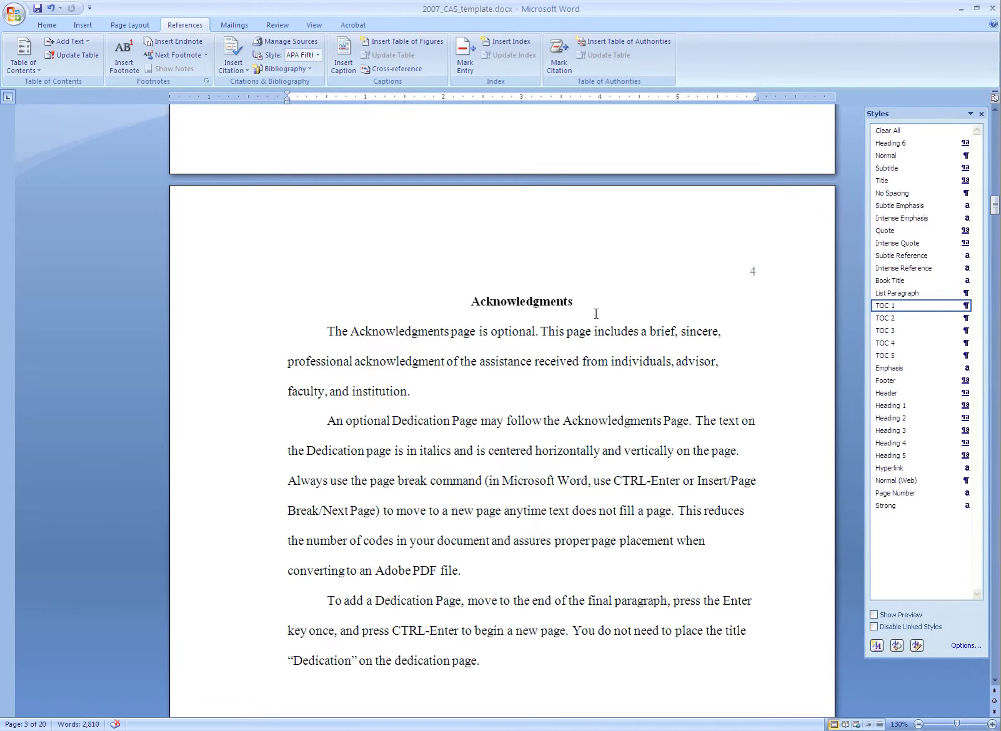
scroll(595, 314, "down", 20)
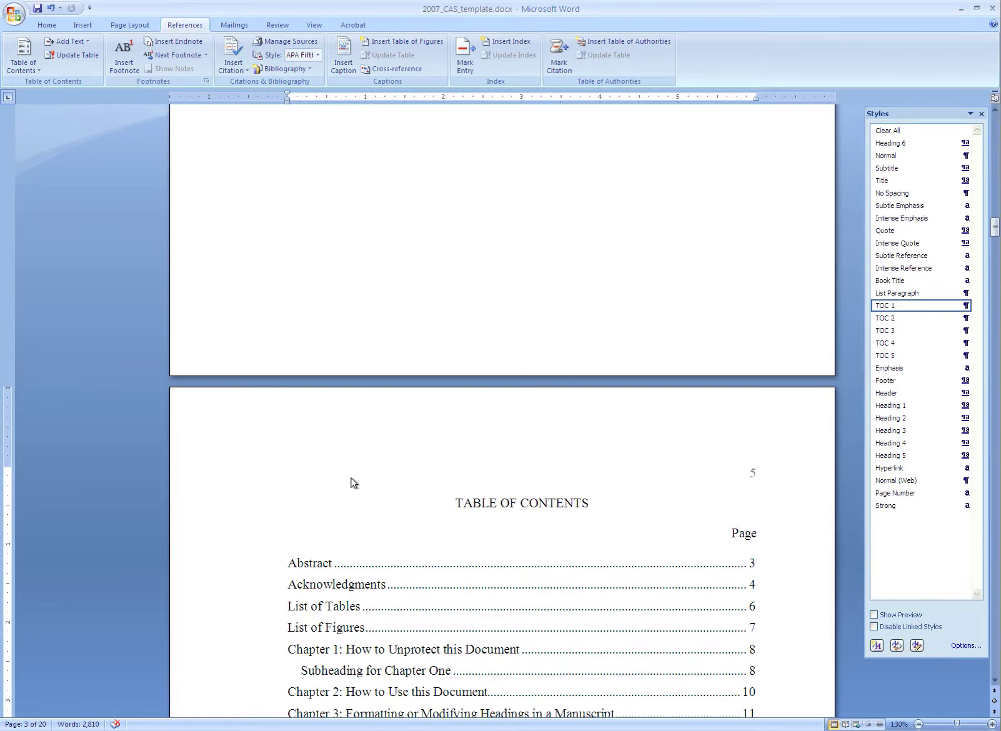
left_click_drag(464, 503, 590, 505)
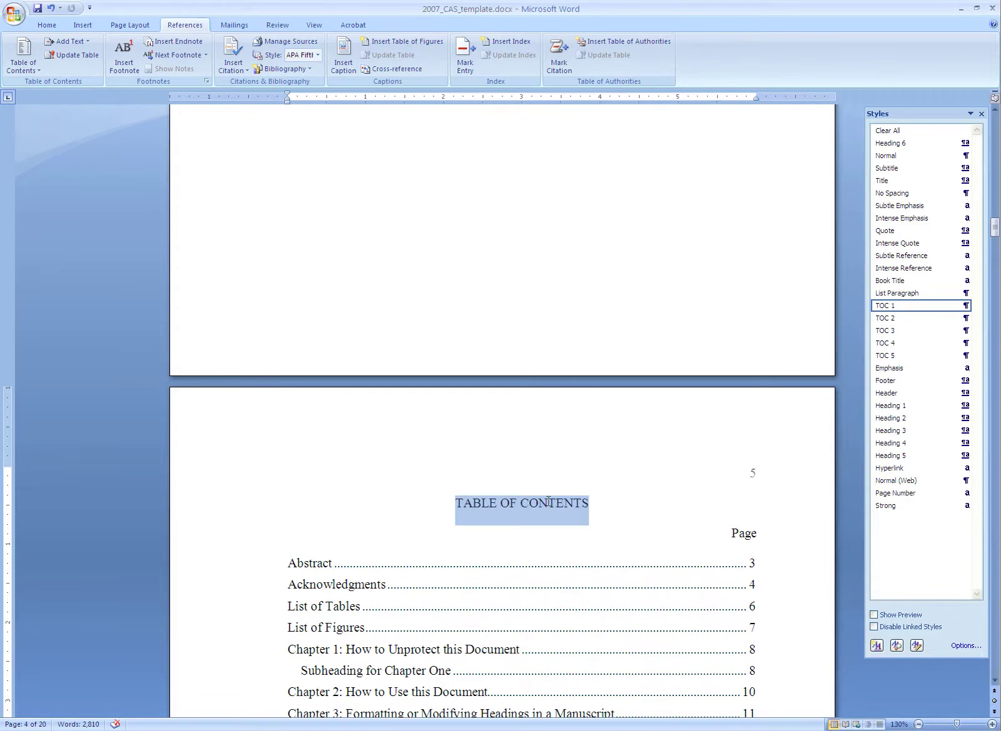
type("Tabl")
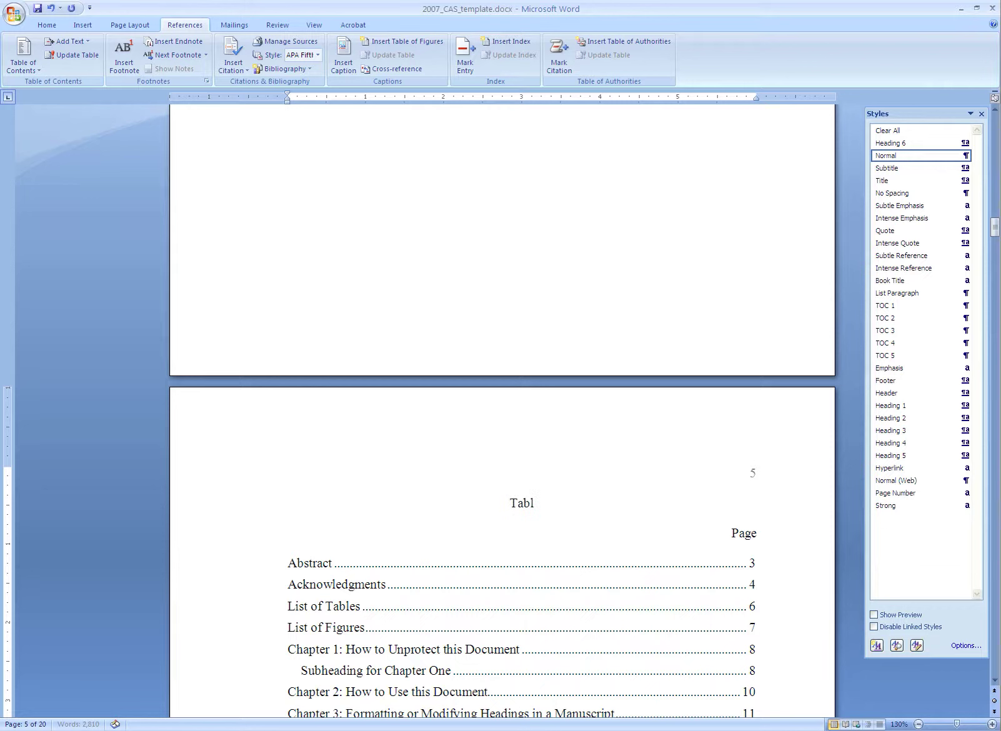
type("e of Contents")
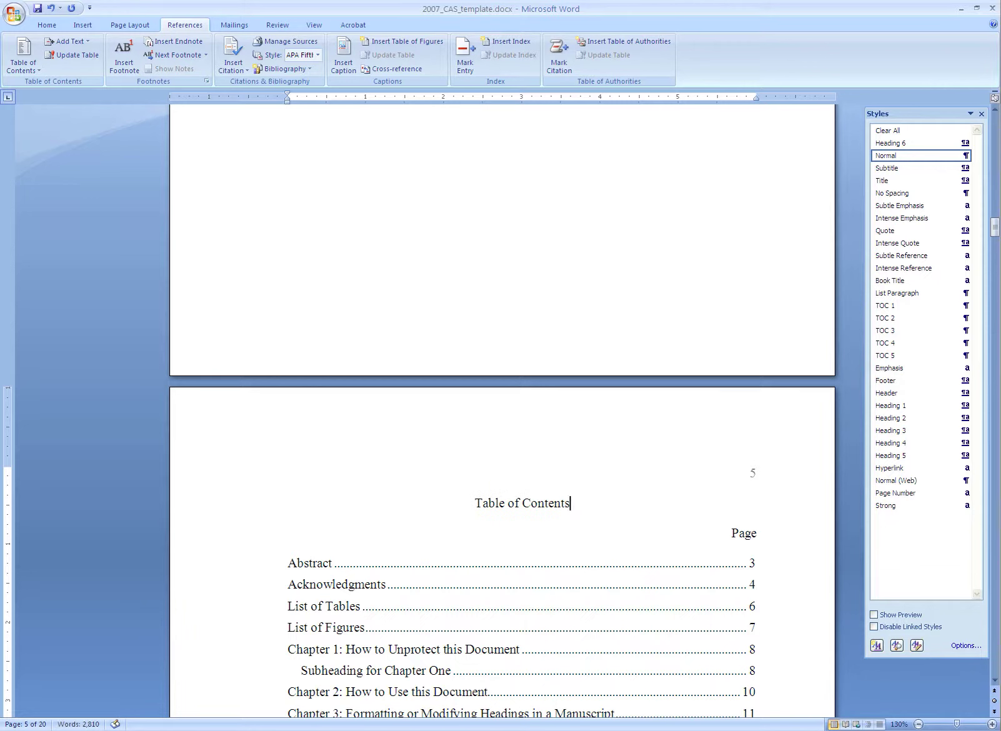
left_click_drag(568, 503, 475, 504)
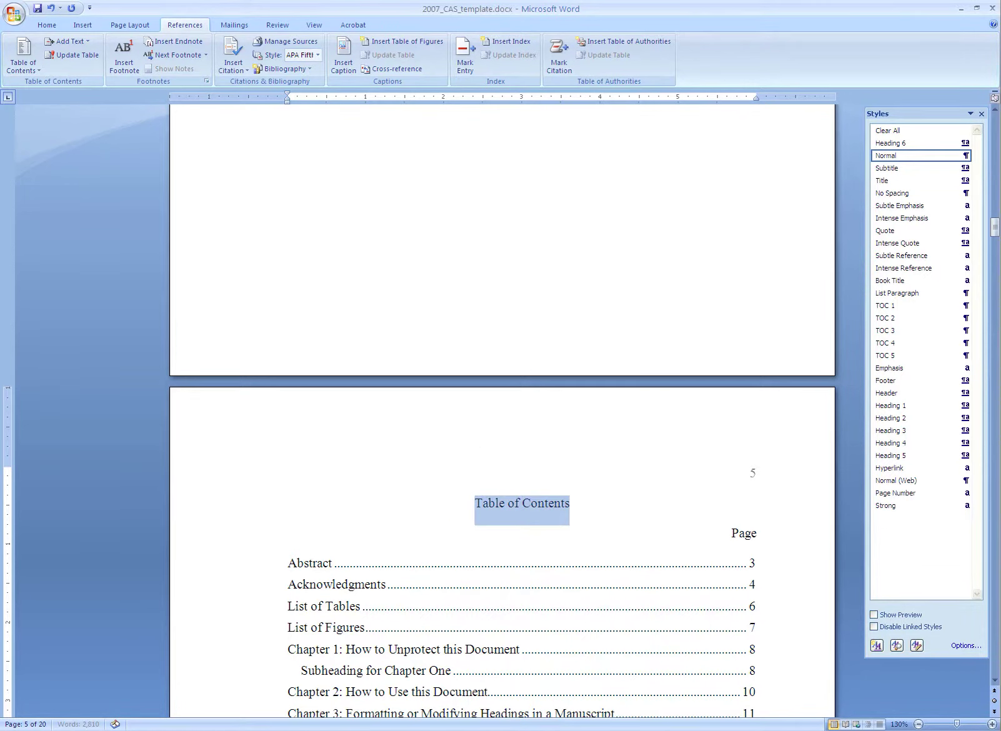
left_click(47, 25)
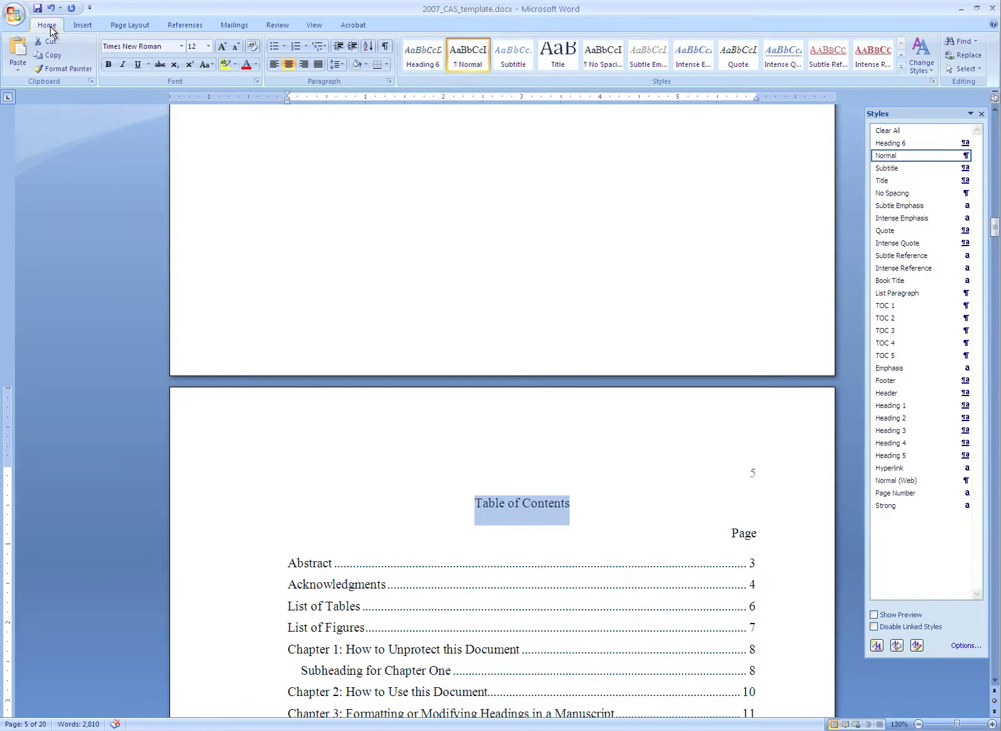
left_click(108, 64)
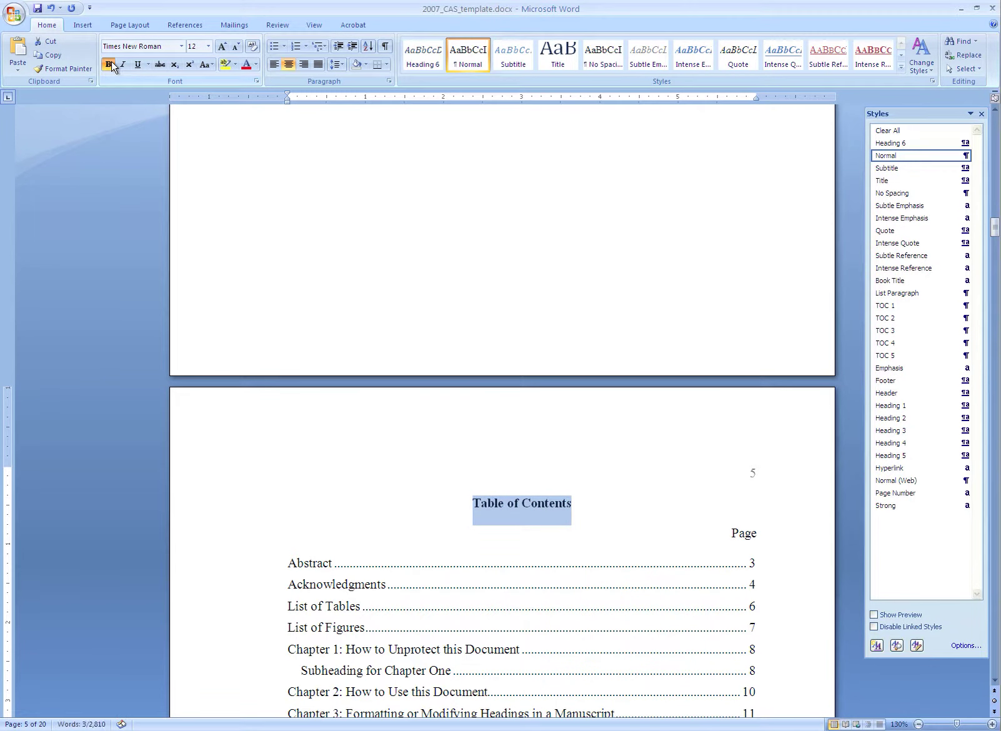
scroll(715, 558, "down", 9)
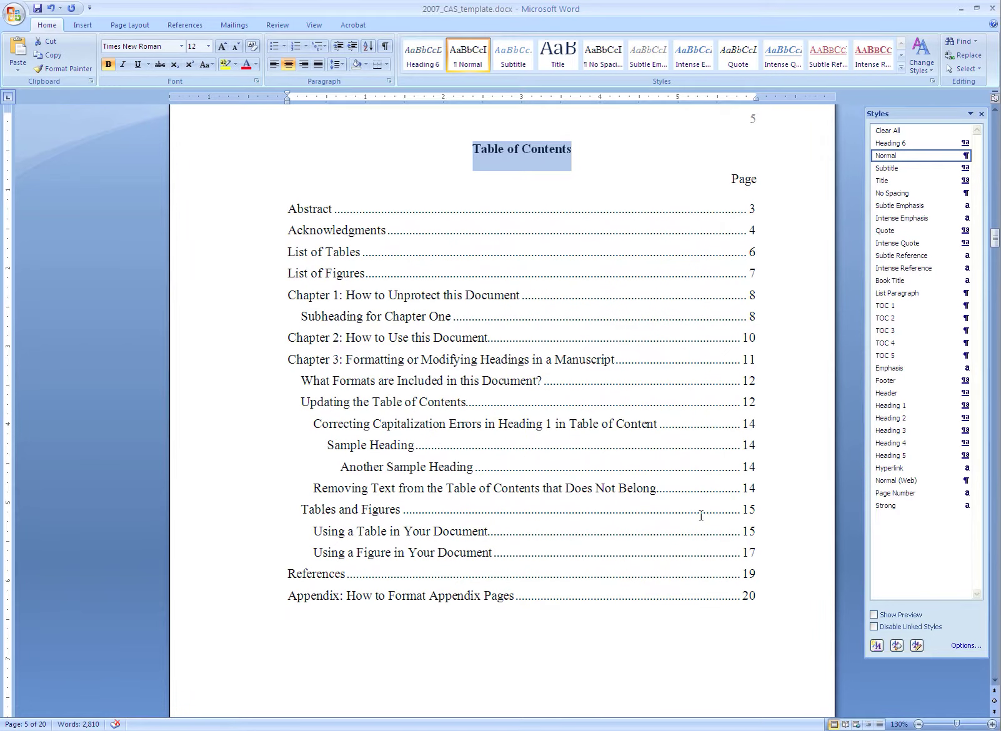
scroll(678, 470, "down", 10)
scroll(678, 470, "up", 12)
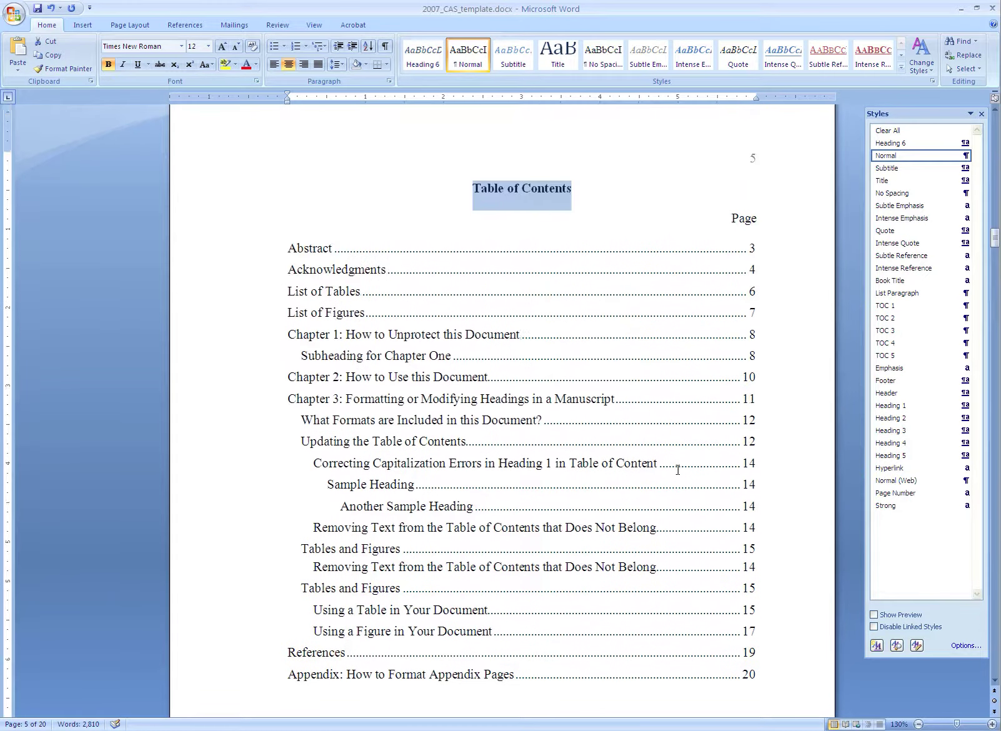
scroll(678, 470, "down", 2)
scroll(678, 470, "up", 1)
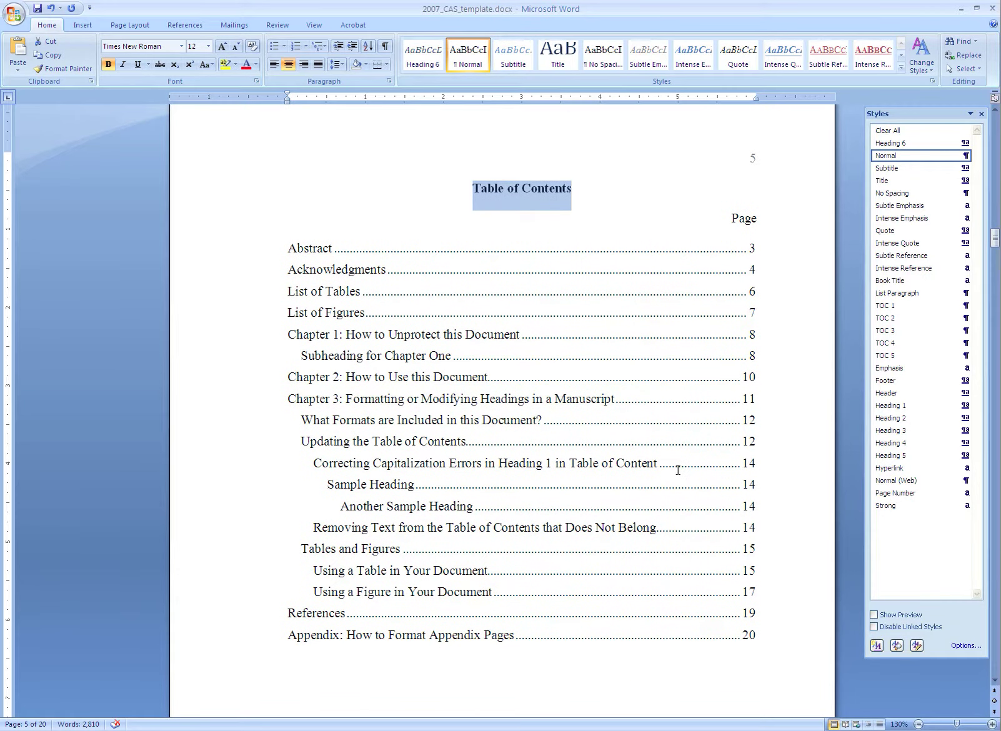